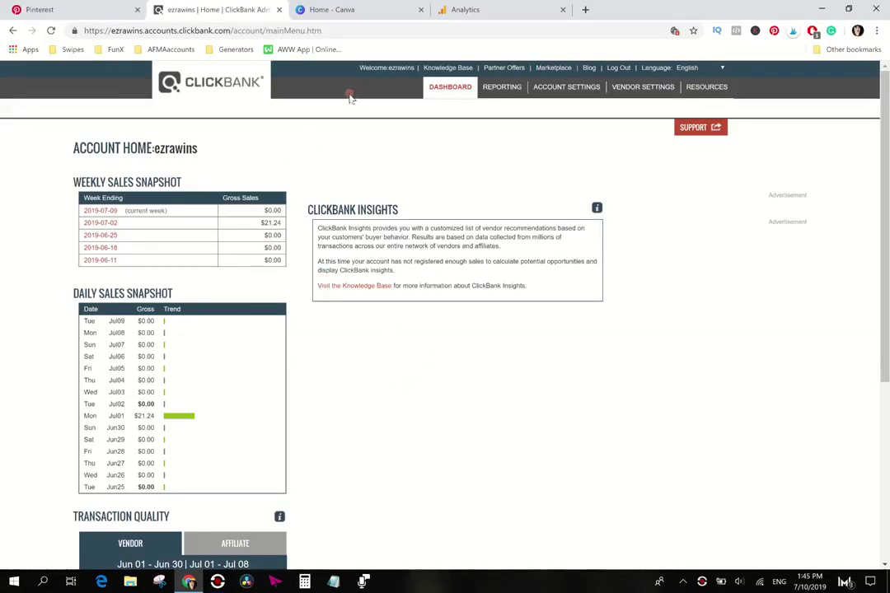
Leave the ClickBank dashboard for the Canva home page on the way to Pinterest.
left_click(323, 9)
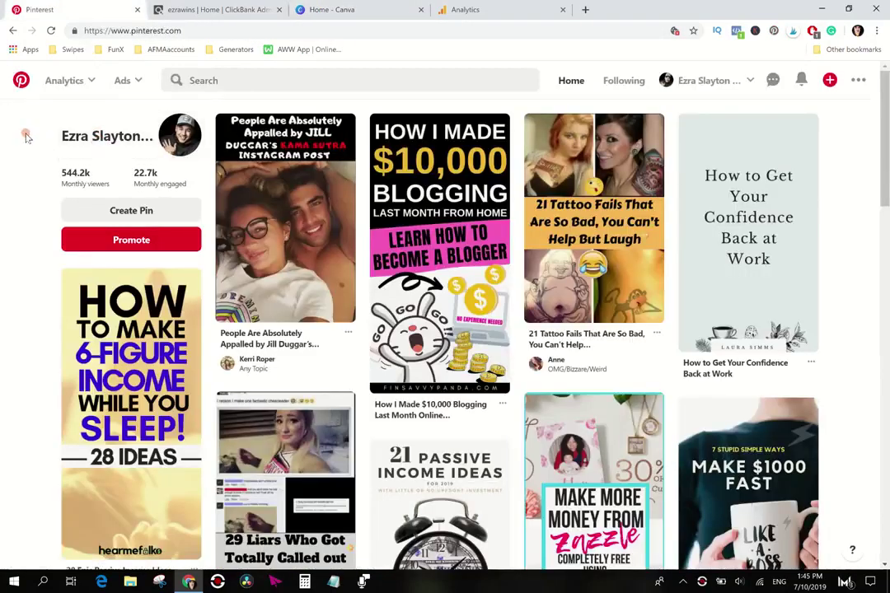
Go to Profile from the account menu and scroll through the featured boards.
left_click(696, 83)
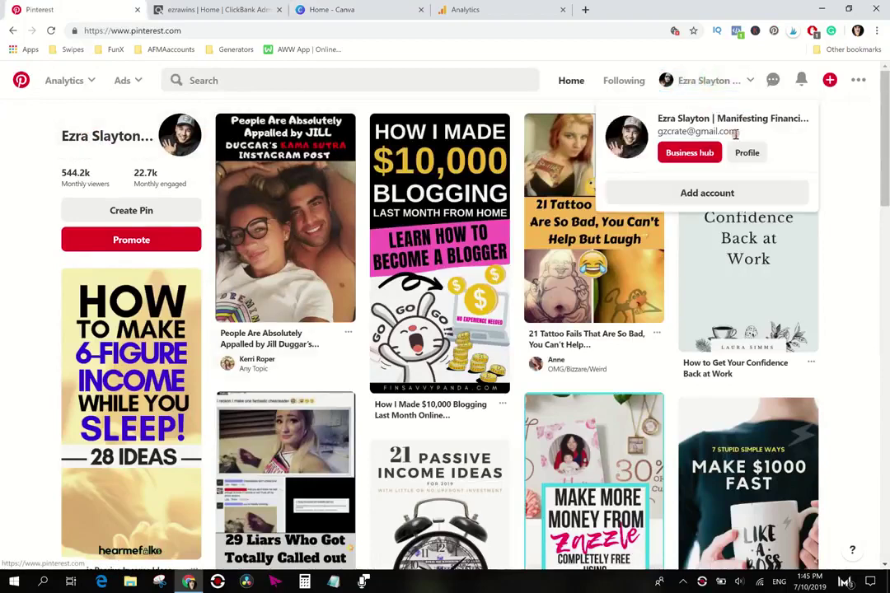
left_click(746, 153)
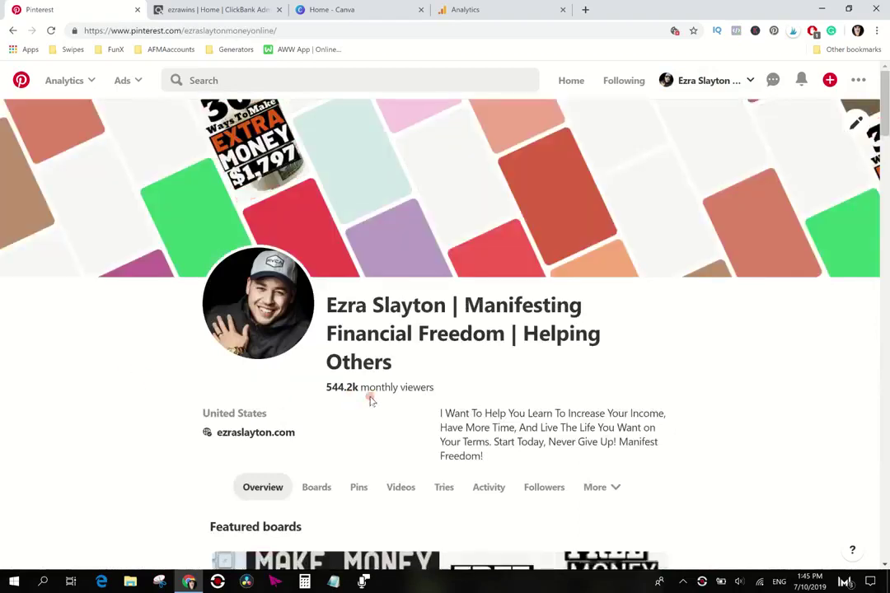
scroll(336, 393, "down", 3)
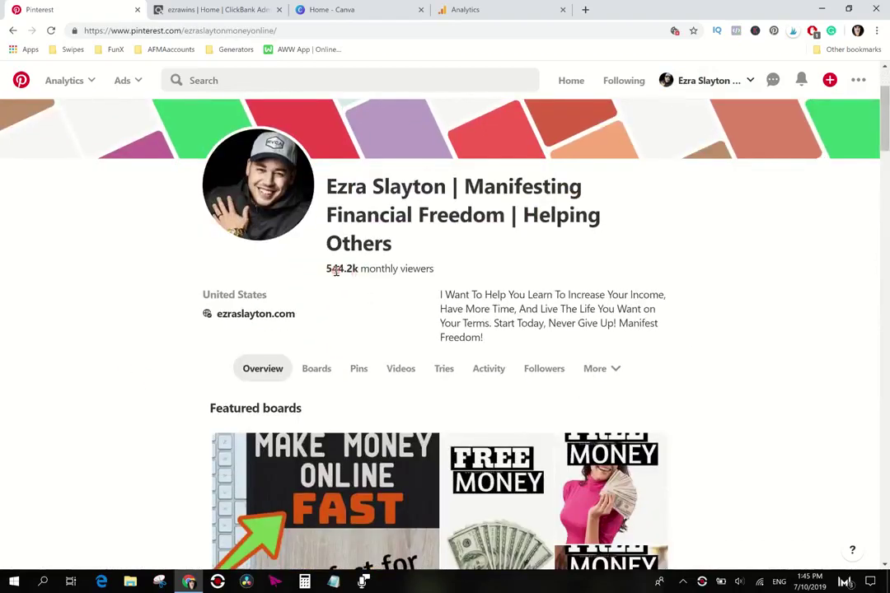
scroll(404, 280, "down", 3)
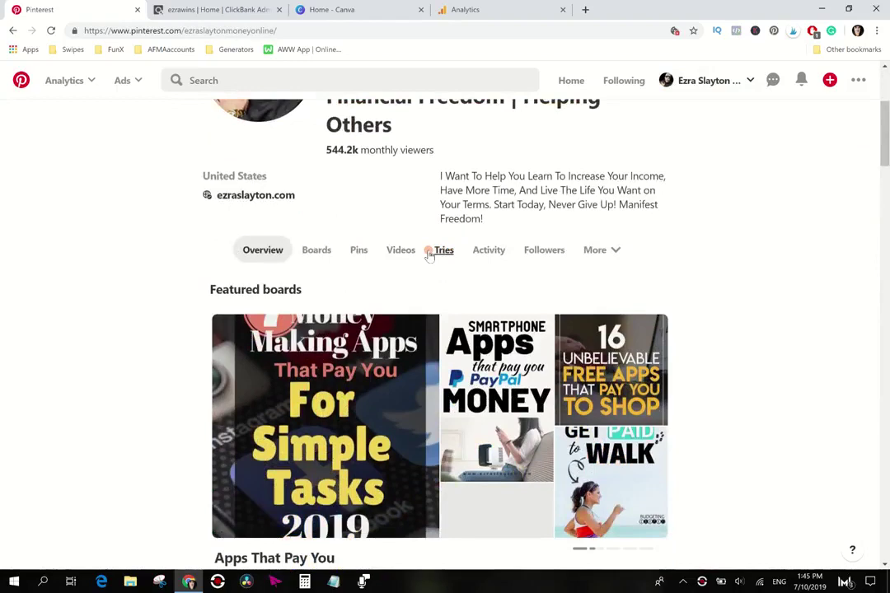
scroll(441, 255, "up", 6)
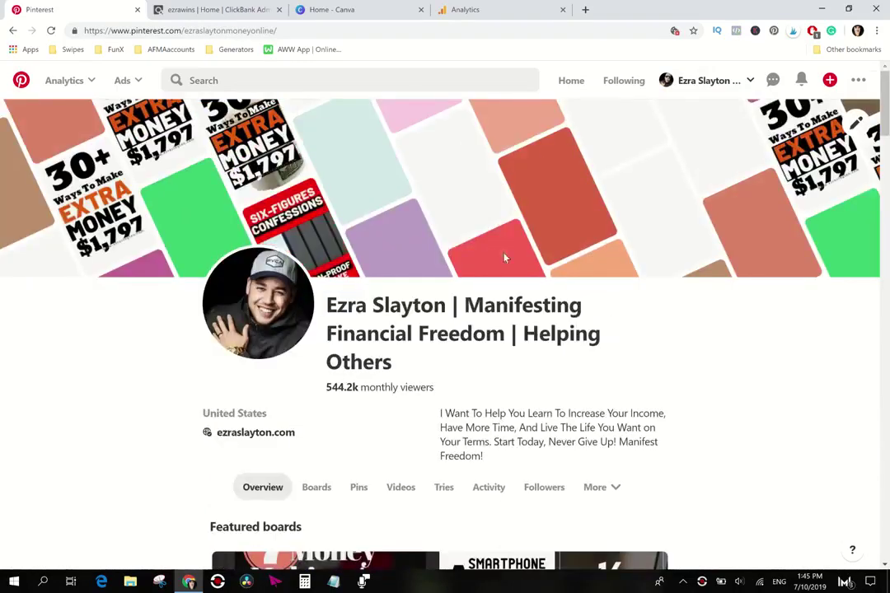
scroll(490, 252, "down", 4)
scroll(494, 247, "down", 5)
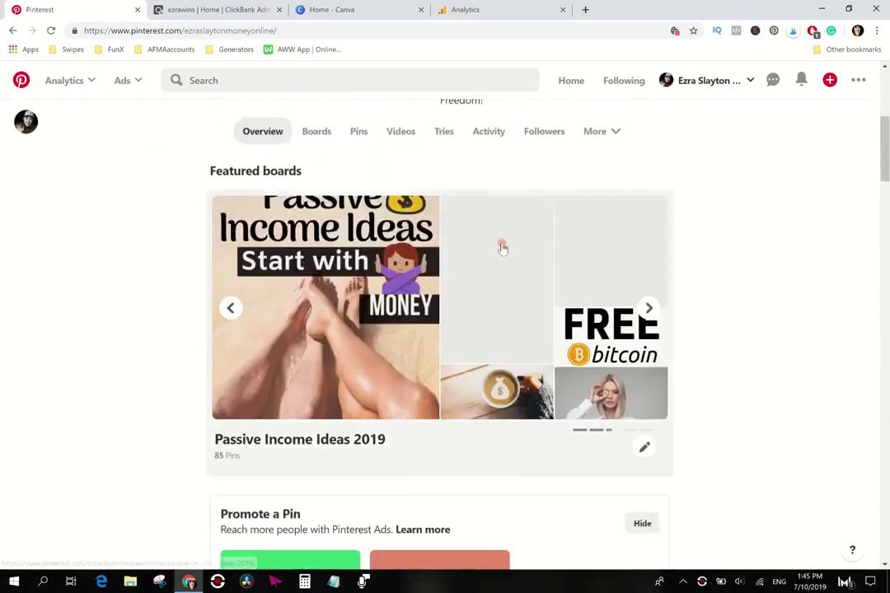
scroll(501, 246, "up", 3)
Switch to Google Analytics and scroll the home report down to the most visited pages table.
left_click(466, 9)
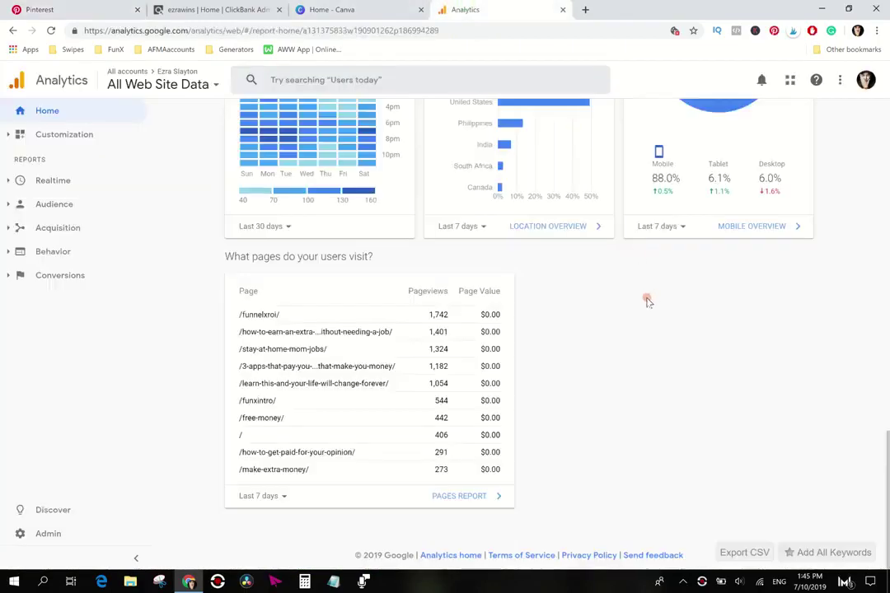
scroll(612, 305, "up", 5)
scroll(638, 312, "up", 10)
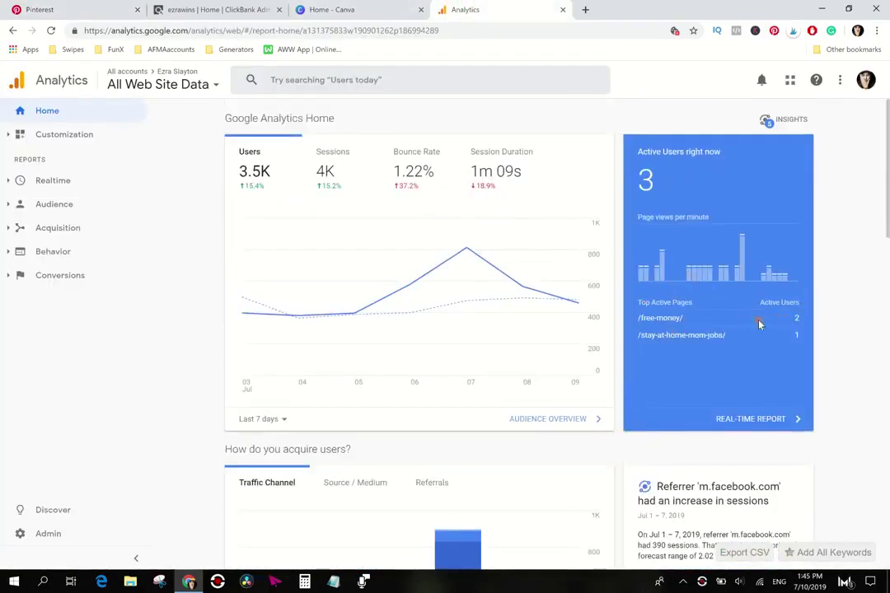
scroll(694, 329, "down", 15)
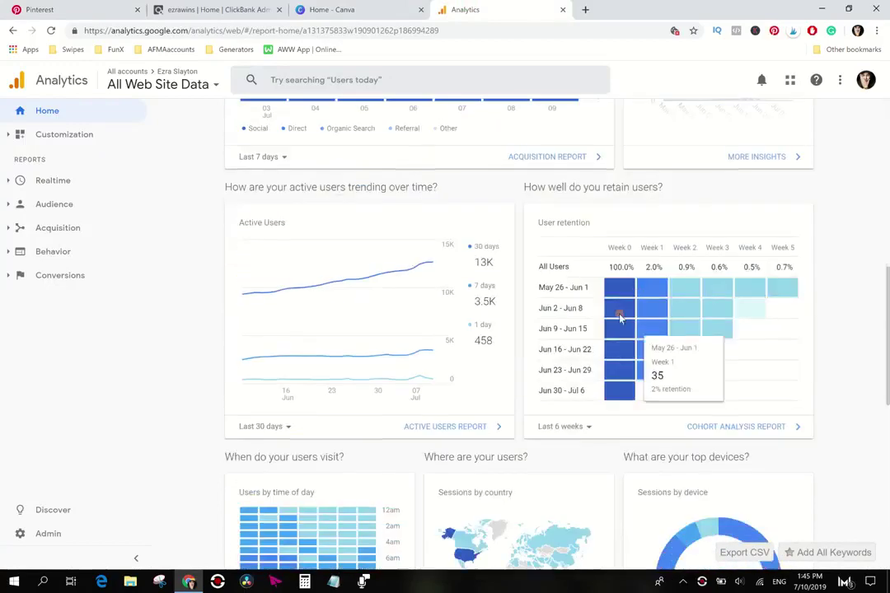
scroll(537, 306, "down", 3)
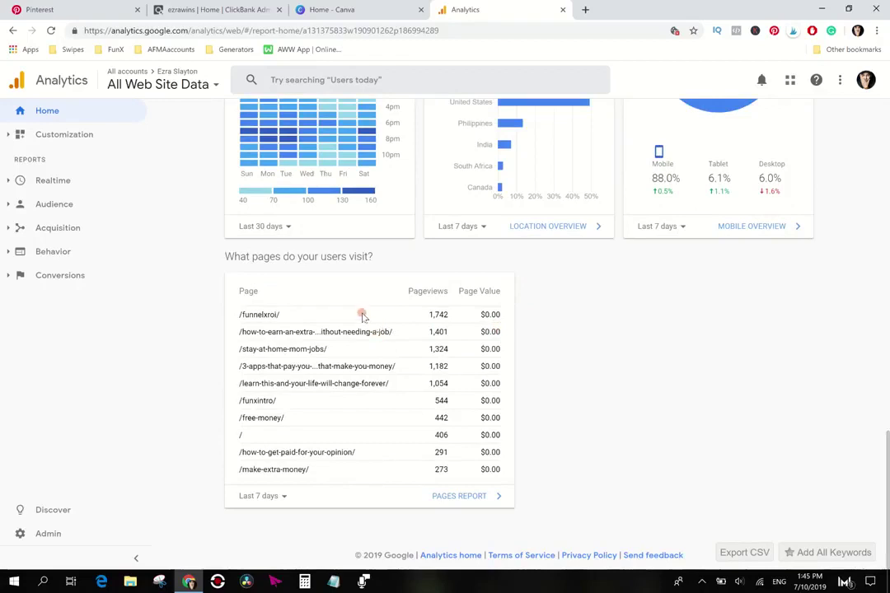
Back in ClickBank, switch Transaction Quality to Affiliate figures showing $47.00 current sales.
left_click(210, 10)
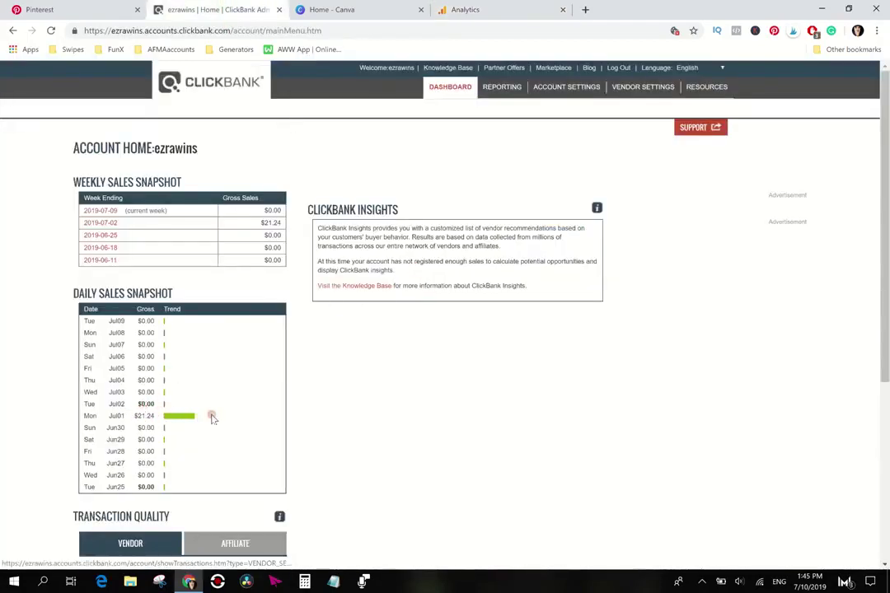
scroll(305, 377, "down", 1)
scroll(397, 351, "down", 3)
scroll(342, 369, "up", 2)
scroll(234, 319, "down", 3)
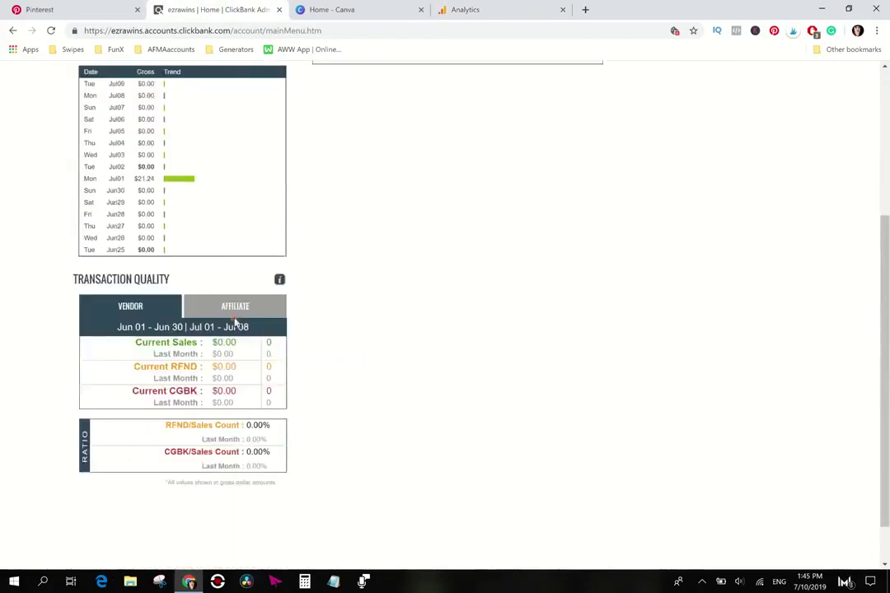
left_click(234, 309)
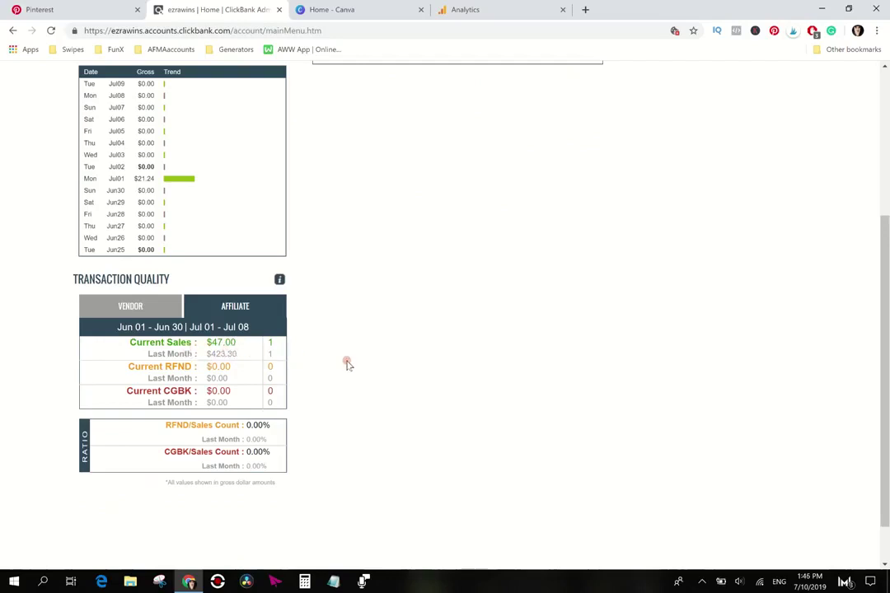
scroll(309, 359, "up", 3)
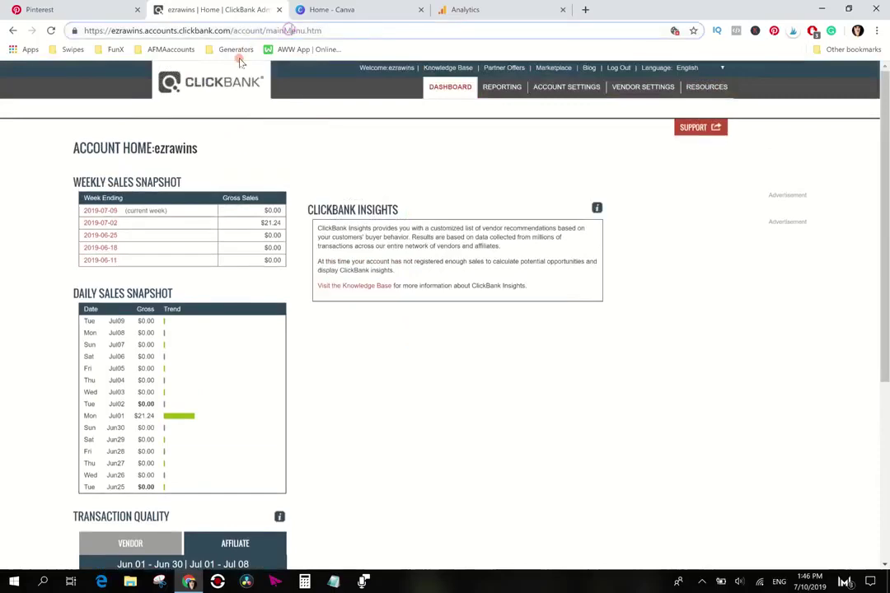
On the Pinterest profile, scroll down through Latest Pins and back up to the header.
left_click(84, 8)
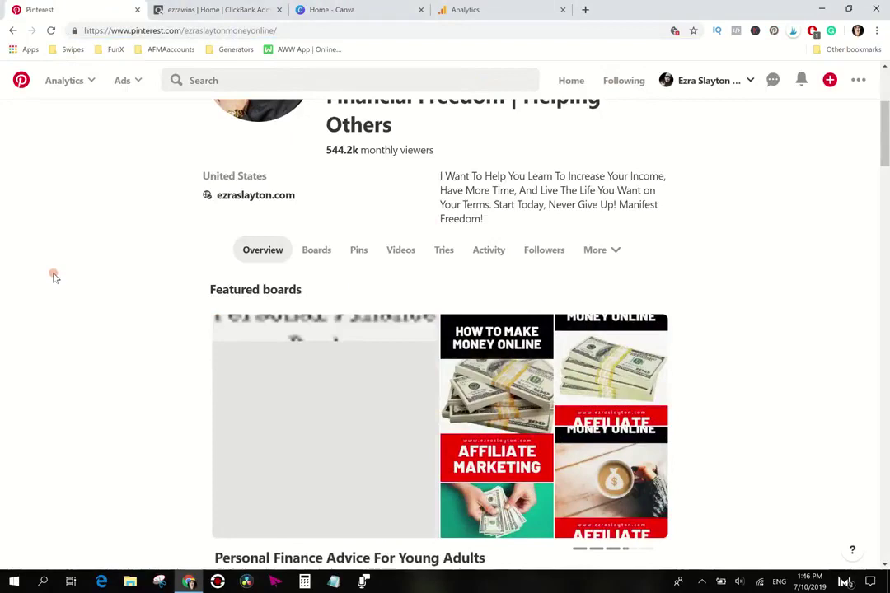
scroll(155, 181, "down", 8)
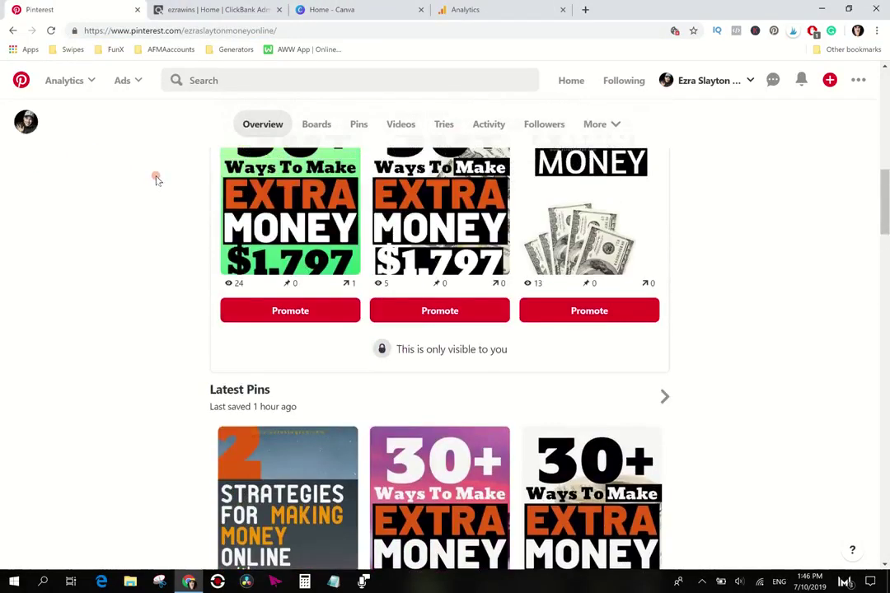
scroll(157, 179, "down", 4)
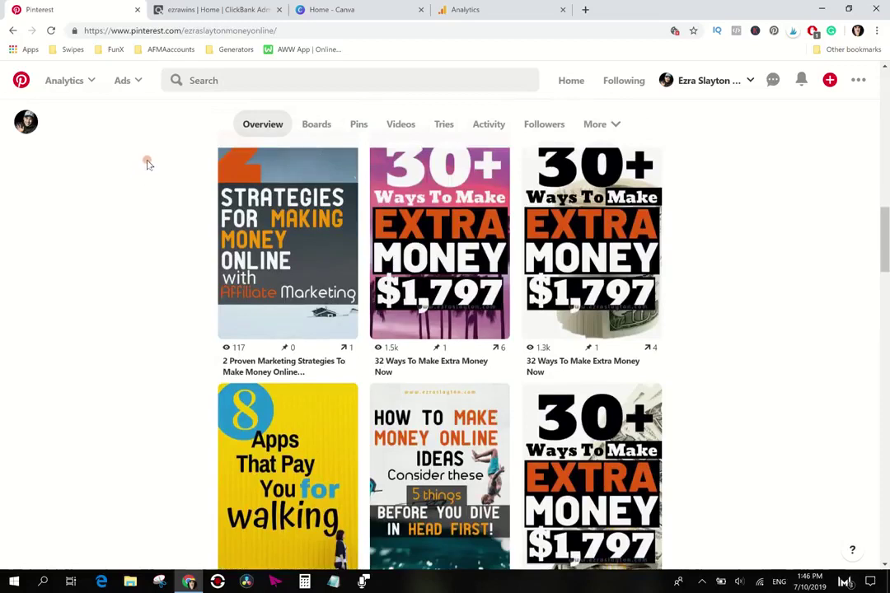
scroll(198, 194, "up", 3)
scroll(186, 204, "up", 10)
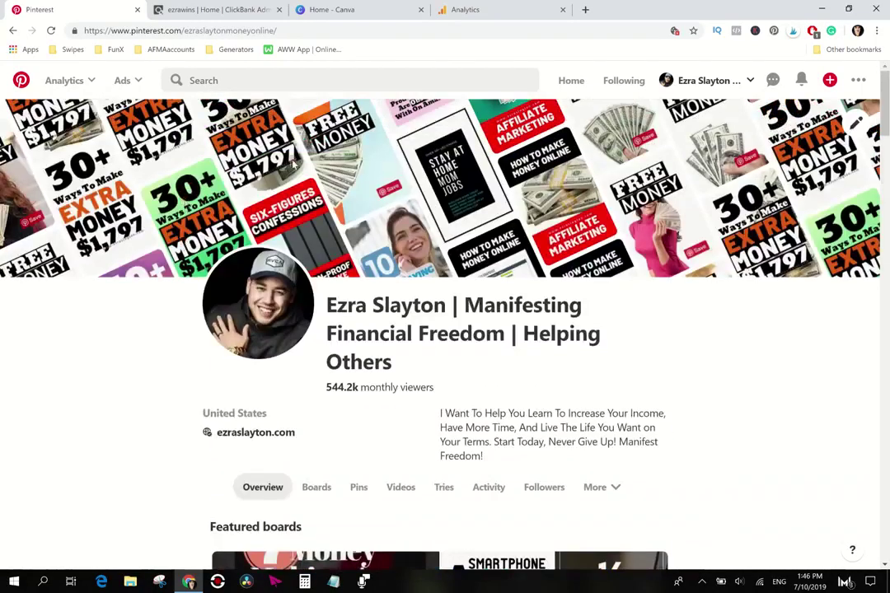
Go to the ClickBank Marketplace and list the E-Business & E-Marketing category by popularity.
left_click(179, 10)
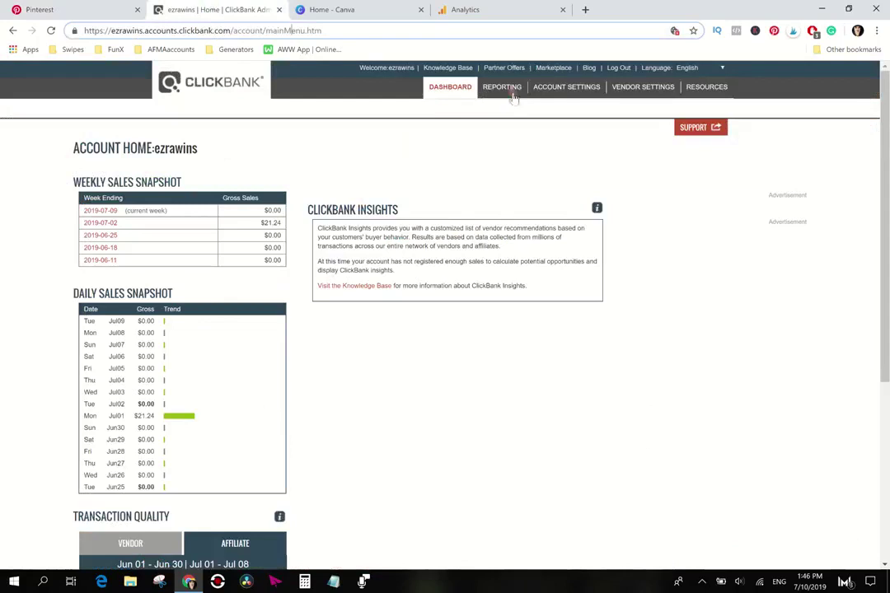
left_click(560, 70)
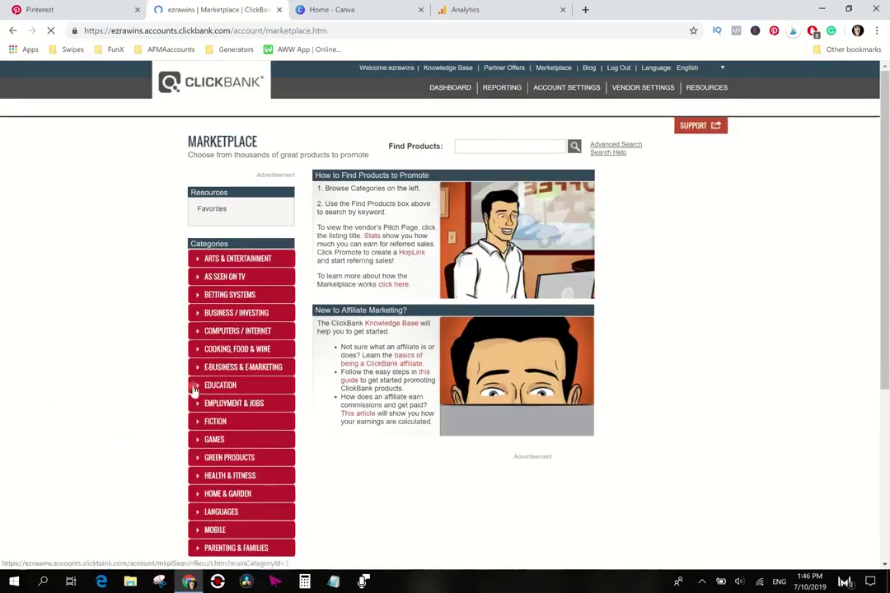
left_click(219, 365)
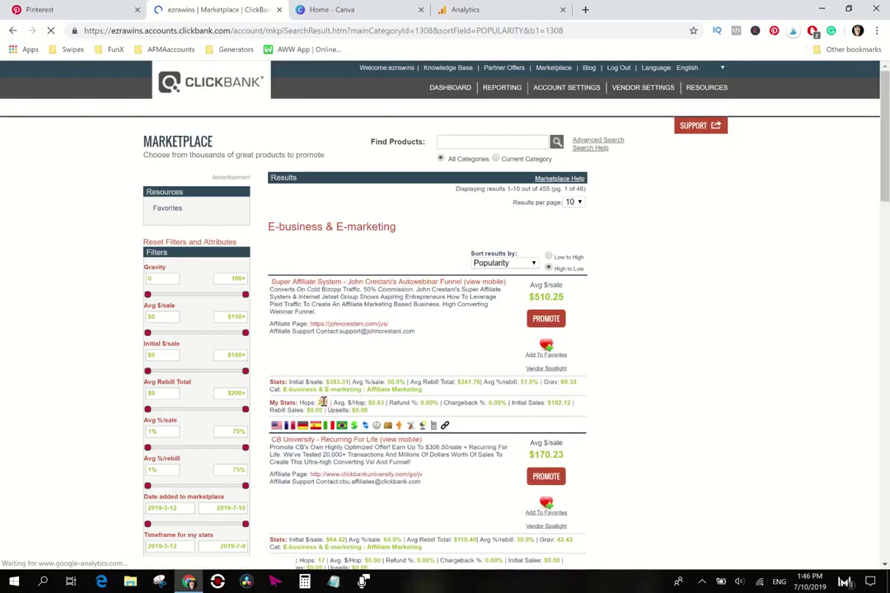
Highlight Super Affiliate System's 291 hops and $182.12 initial sale, then scroll the results.
double_click(321, 401)
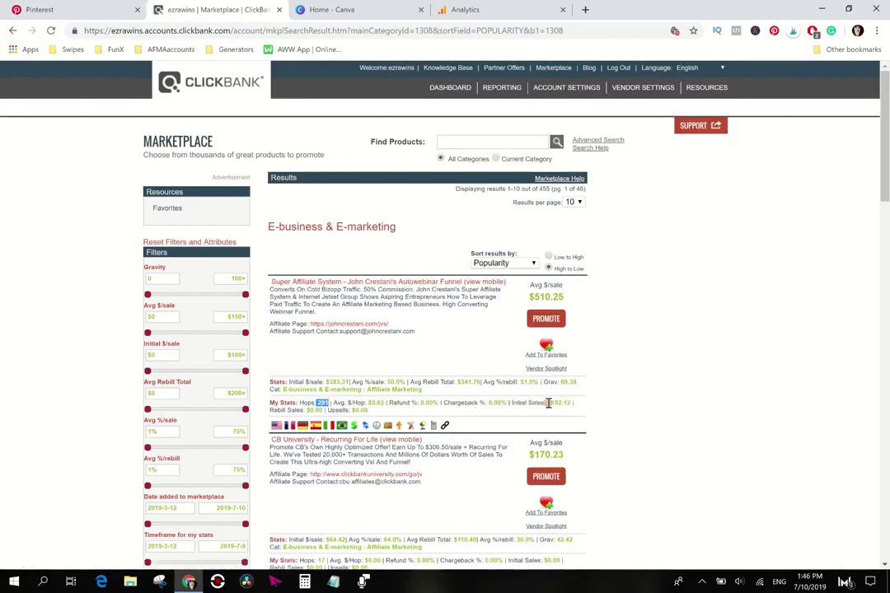
left_click_drag(547, 403, 565, 403)
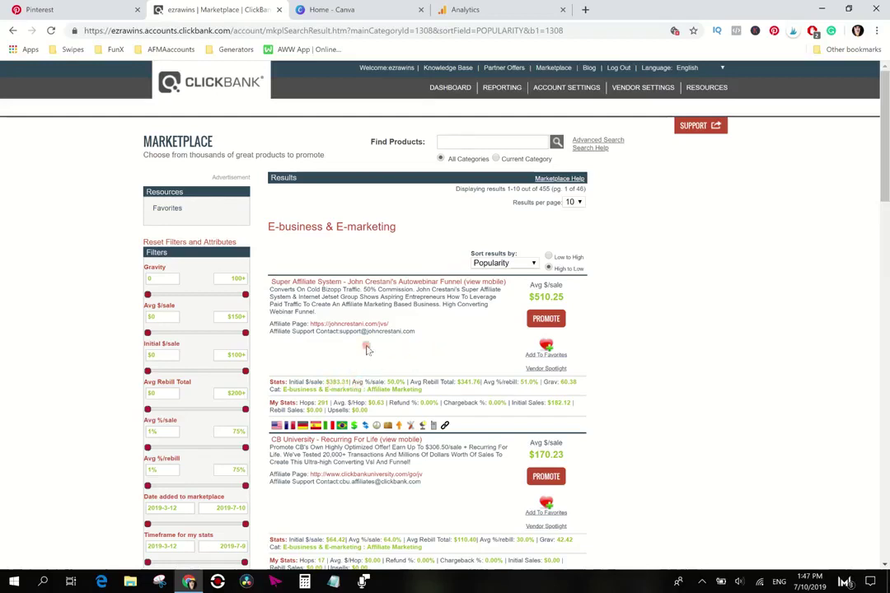
scroll(396, 342, "down", 3)
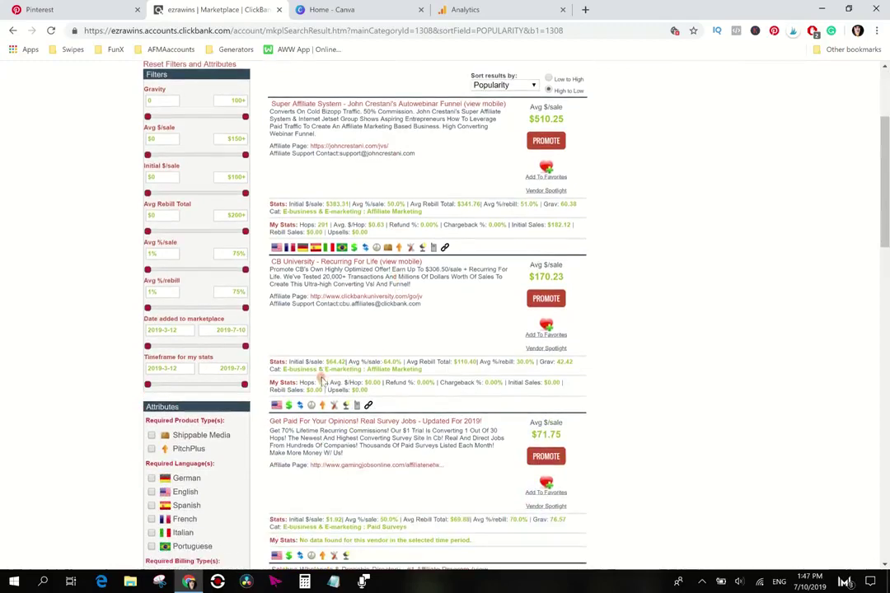
scroll(330, 378, "down", 5)
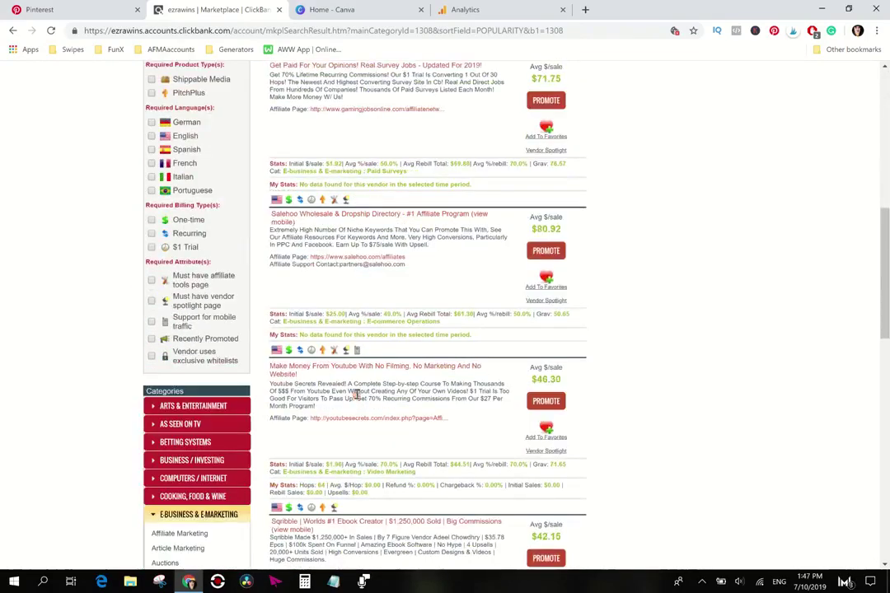
scroll(358, 398, "down", 1)
scroll(327, 377, "down", 3)
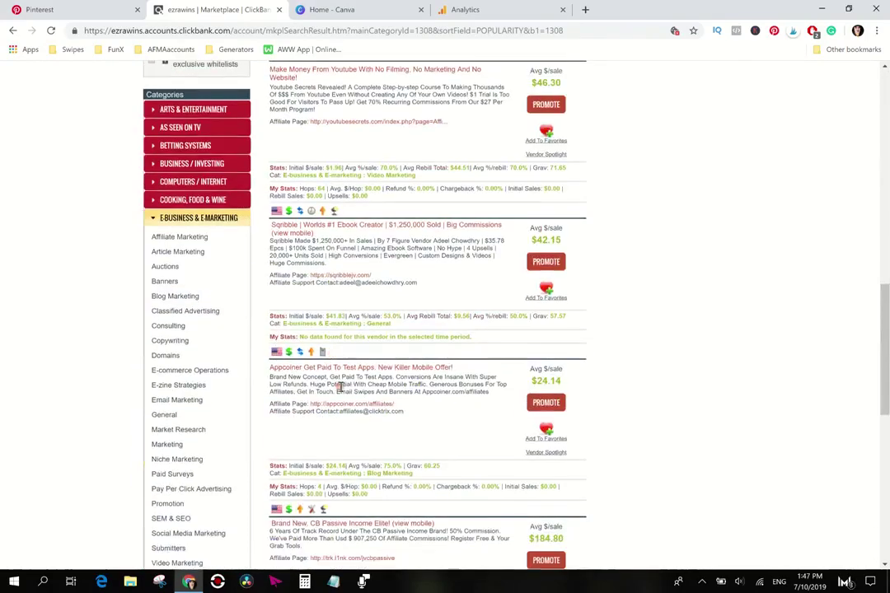
scroll(330, 416, "up", 12)
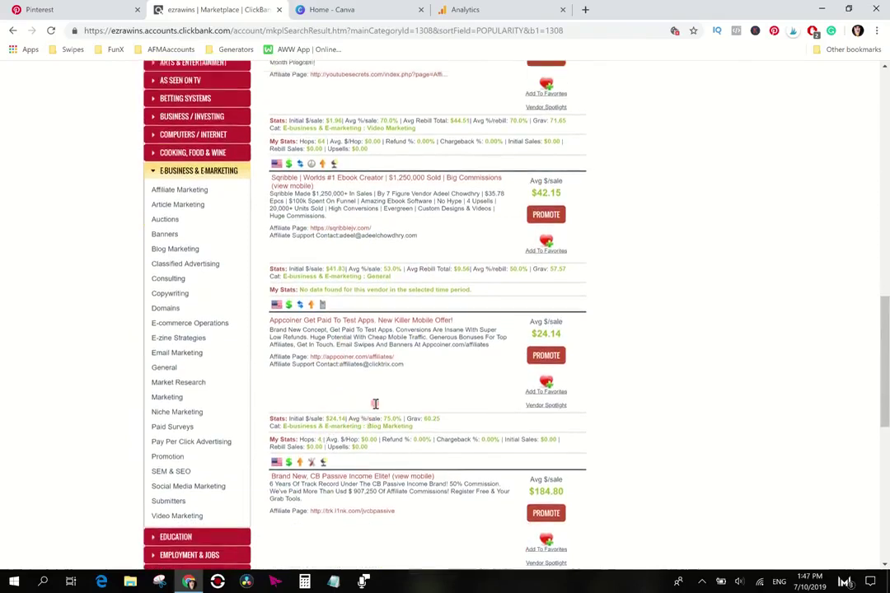
scroll(376, 400, "up", 3)
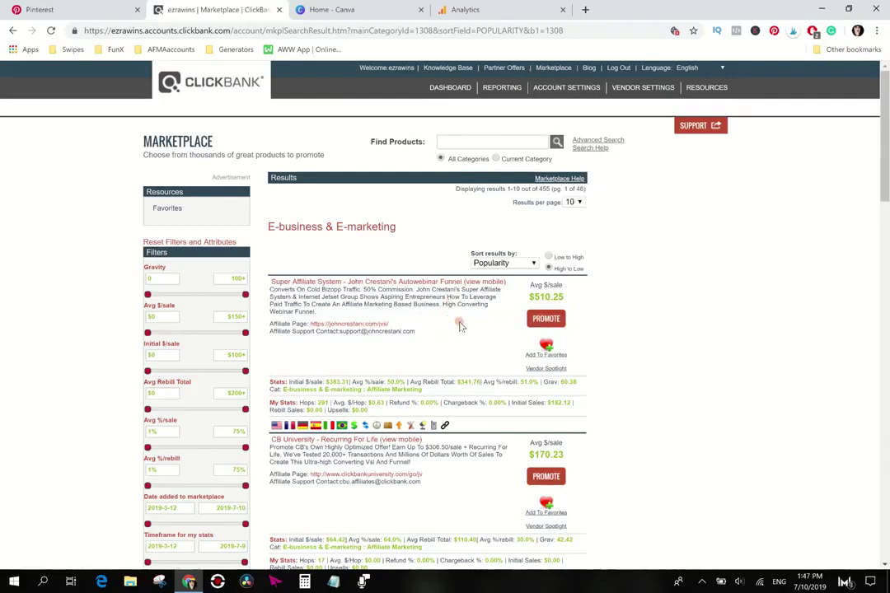
Switch to the Canva home page and scroll through its suggested design formats.
left_click(369, 11)
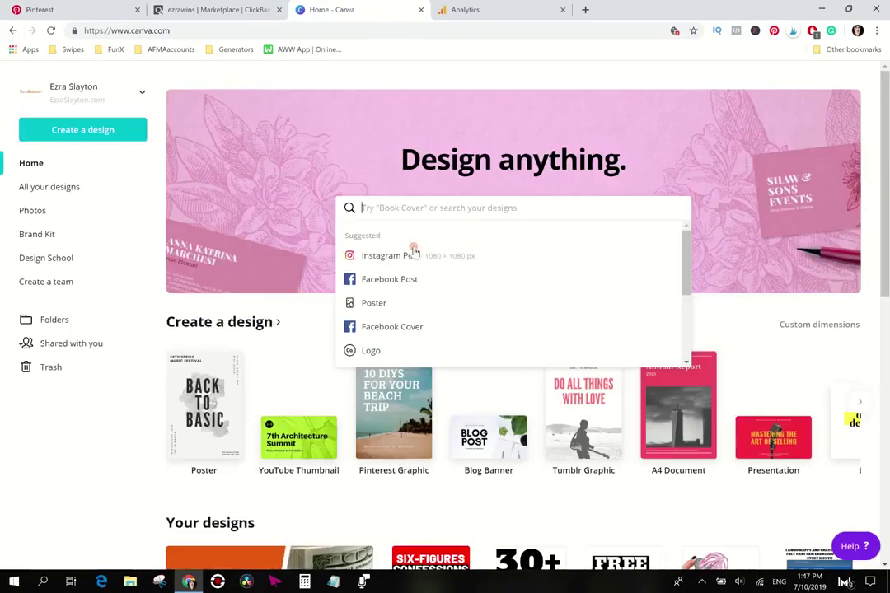
scroll(313, 359, "down", 2)
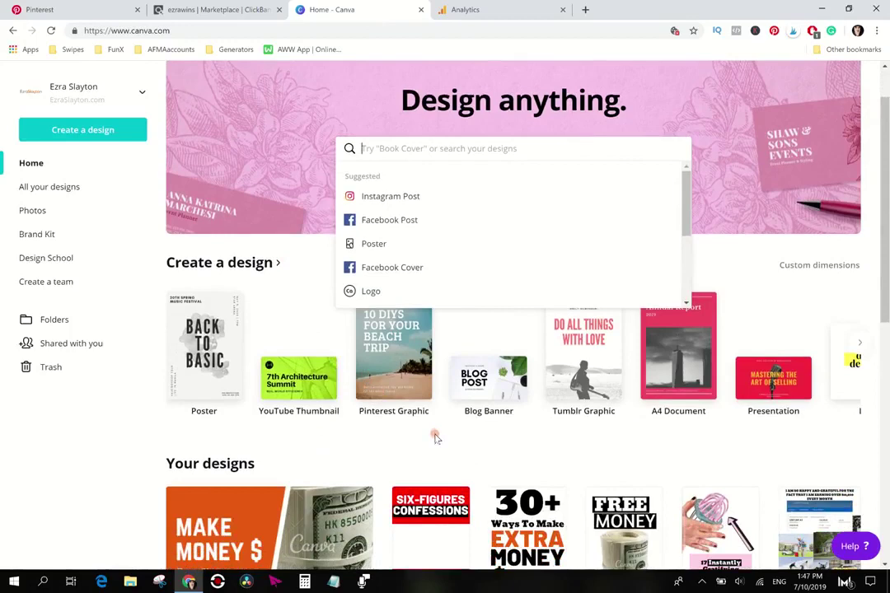
On the Pinterest profile, bring up notifications and scroll through the saved video pin alerts.
left_click(45, 6)
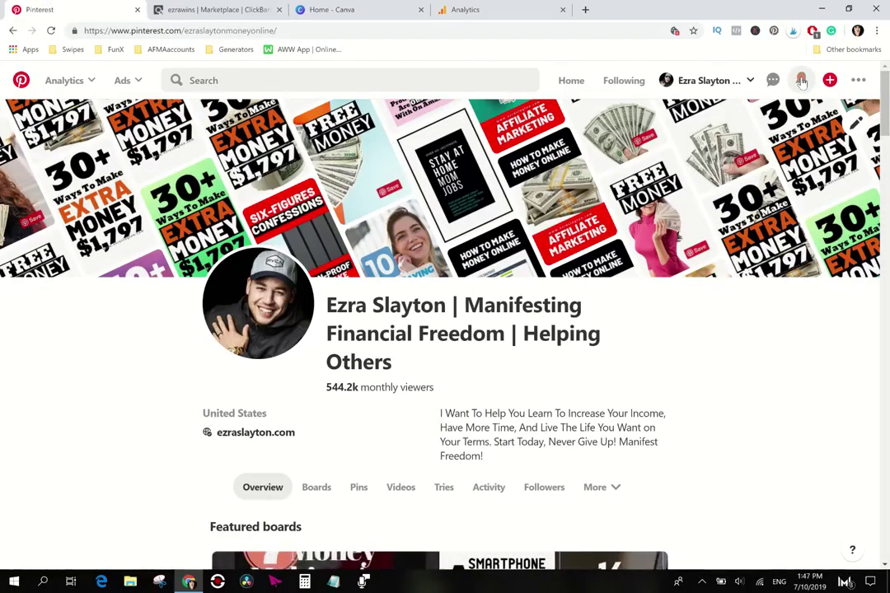
left_click(803, 82)
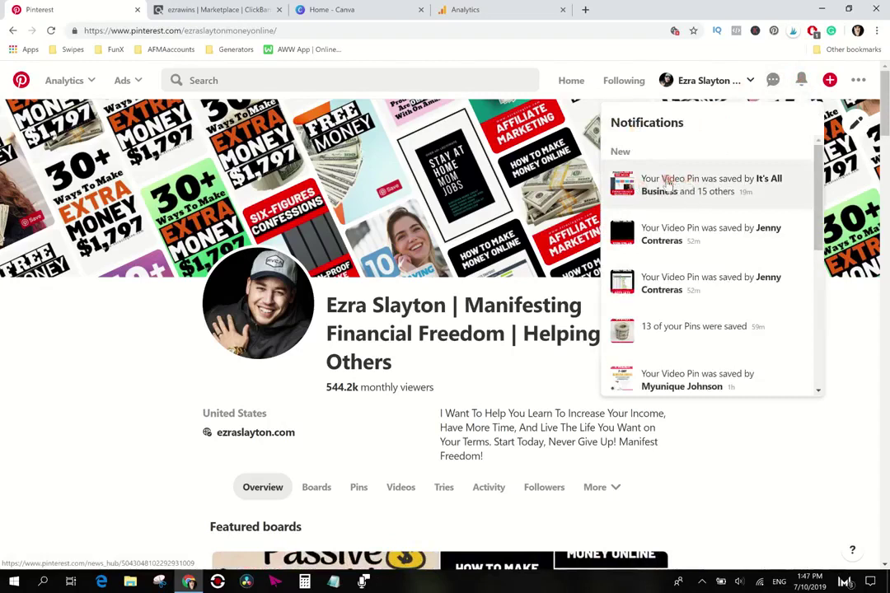
scroll(683, 247, "down", 3)
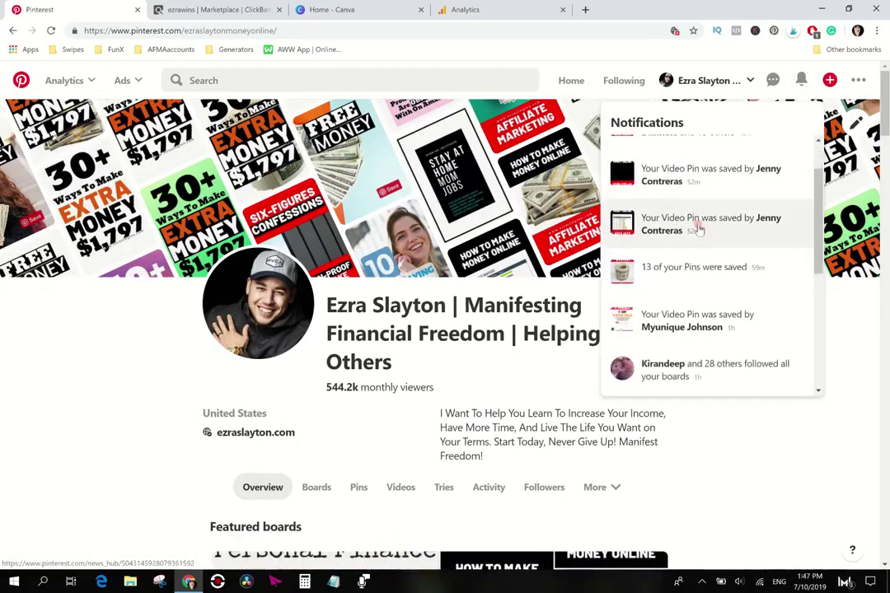
scroll(659, 198, "up", 1)
scroll(686, 218, "down", 2)
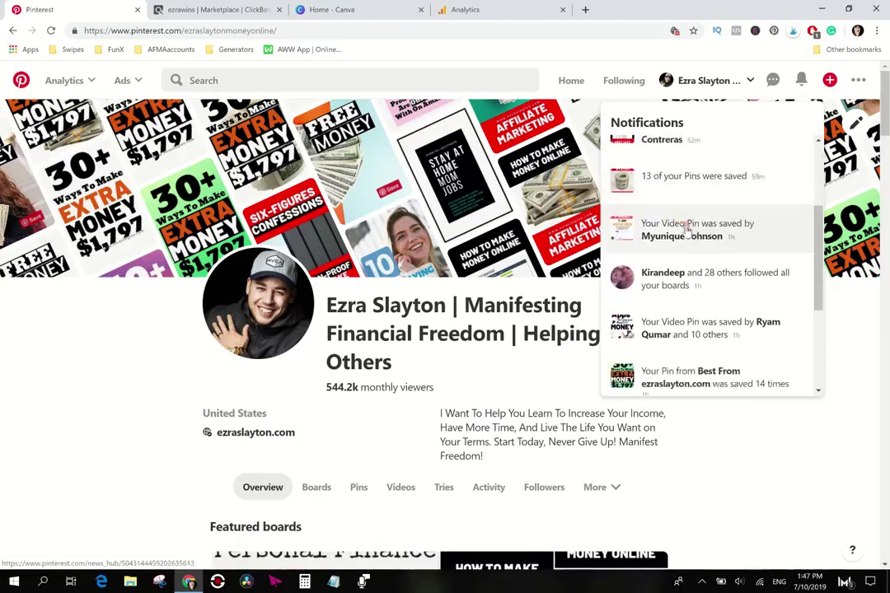
scroll(686, 213, "down", 3)
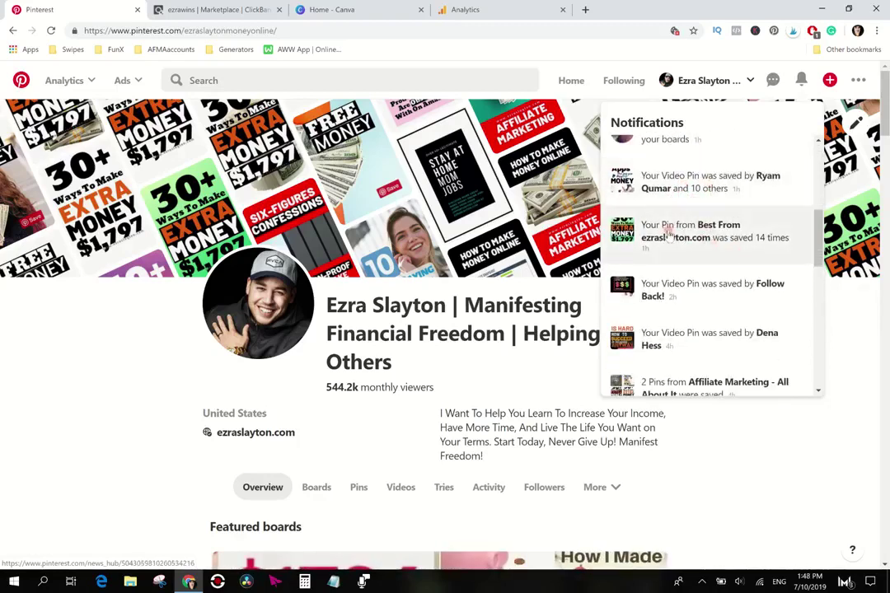
scroll(696, 224, "down", 1)
scroll(689, 239, "down", 1)
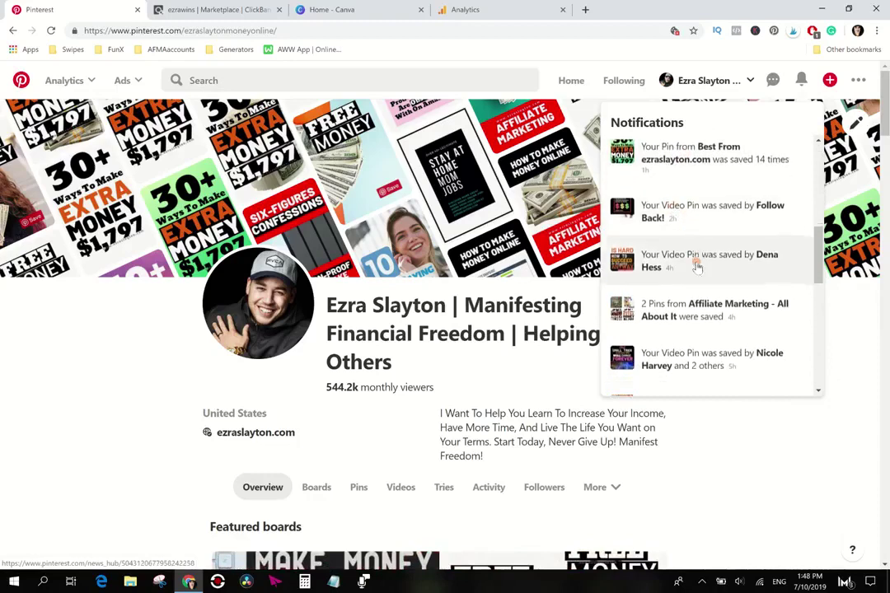
scroll(687, 235, "up", 5)
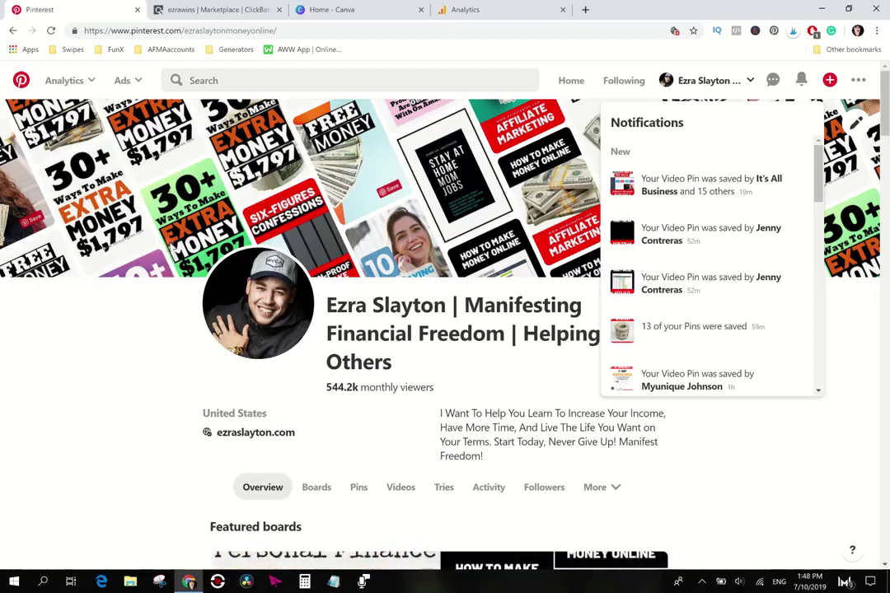
scroll(74, 360, "down", 2)
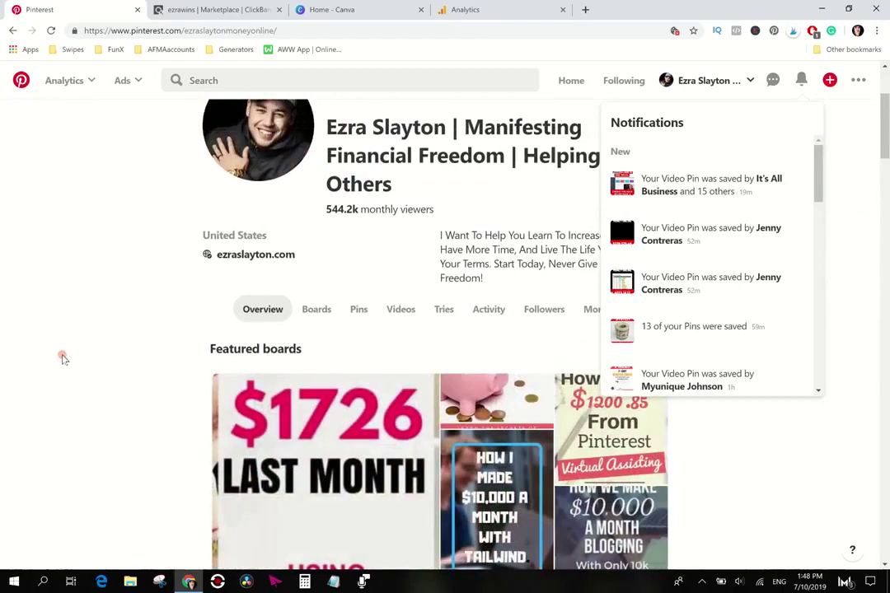
scroll(76, 349, "up", 2)
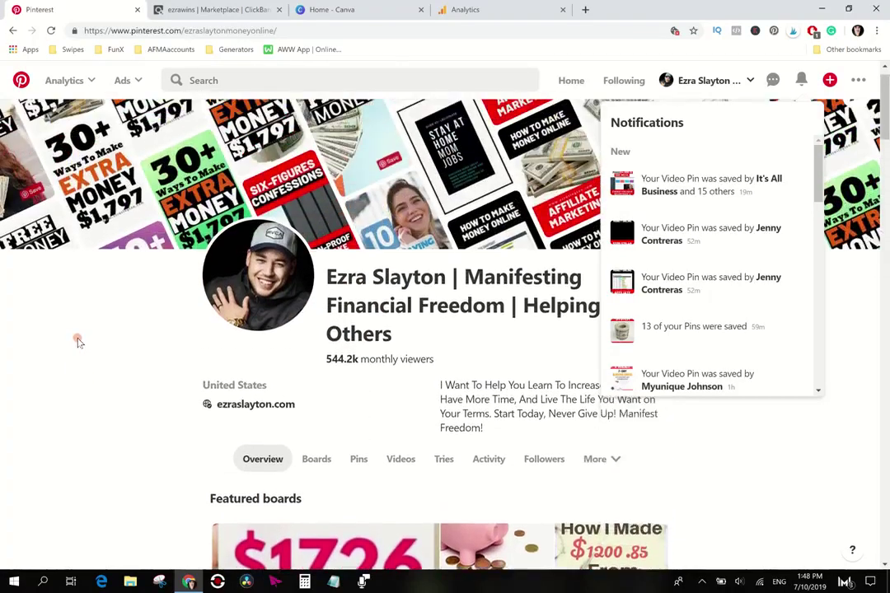
Flip from Canva to the ClickBank marketplace results and back to Canva.
left_click(326, 6)
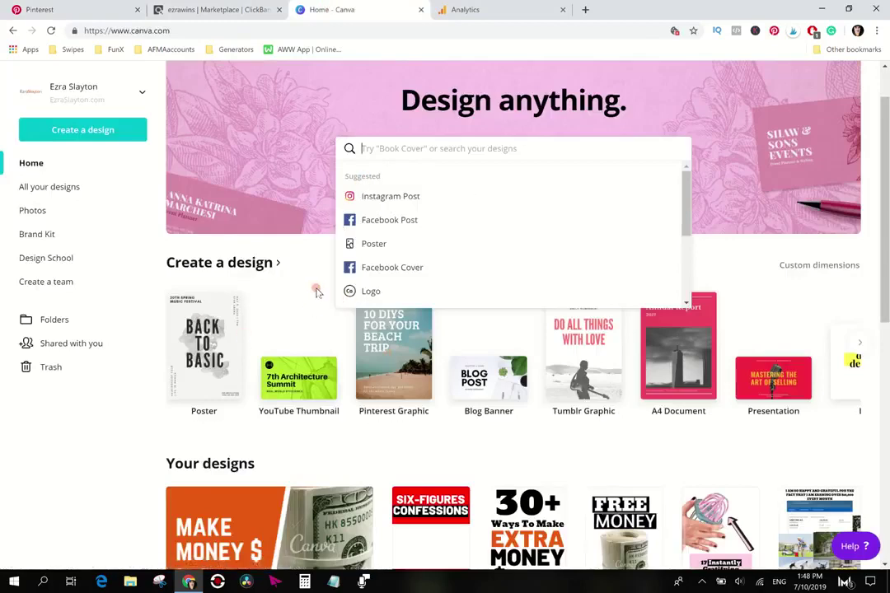
left_click(210, 12)
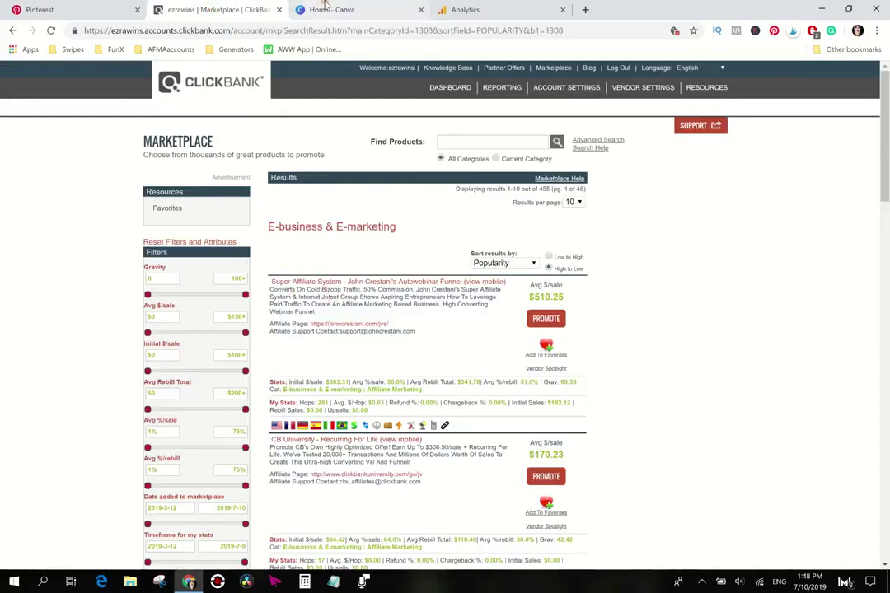
left_click(357, 14)
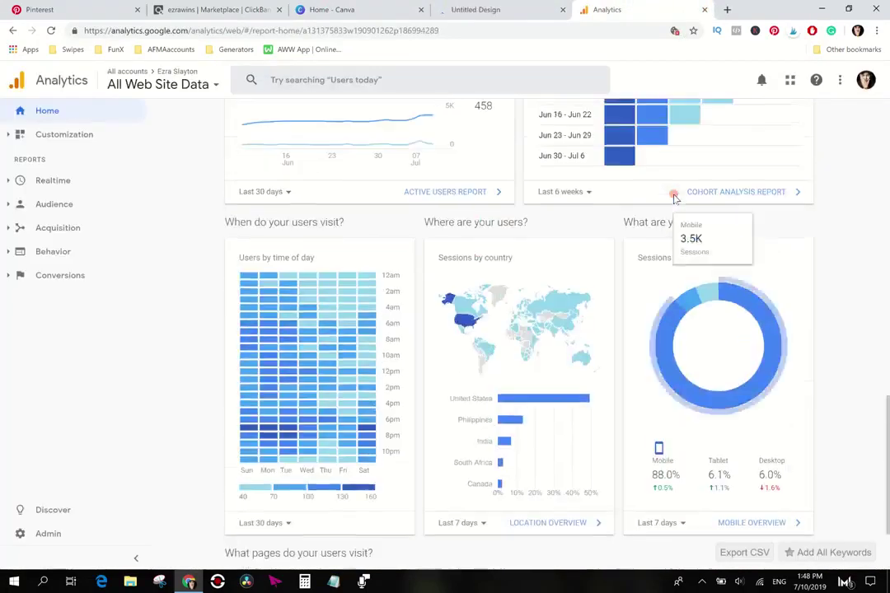
scroll(733, 212, "up", 2)
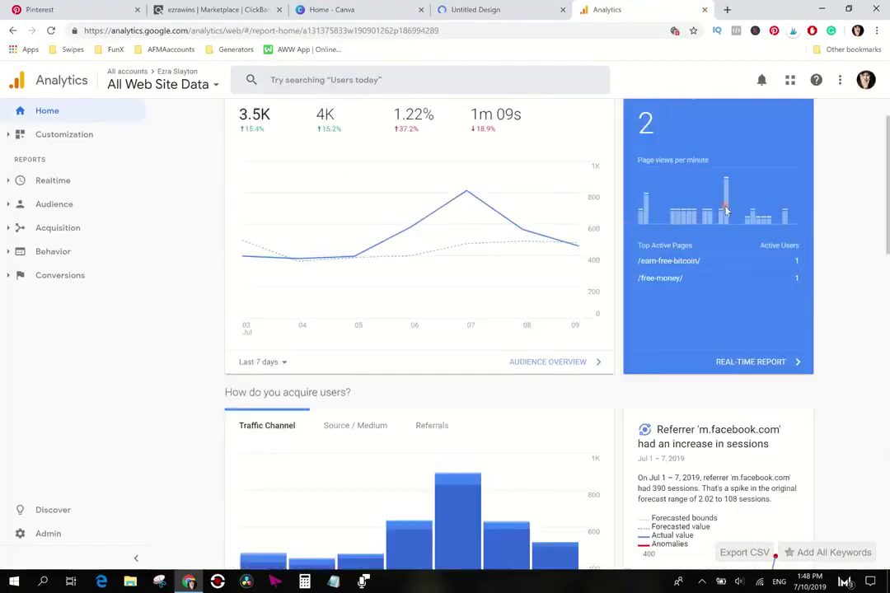
Scroll the Analytics dashboard, then close the Google Analytics tab.
scroll(592, 208, "down", 15)
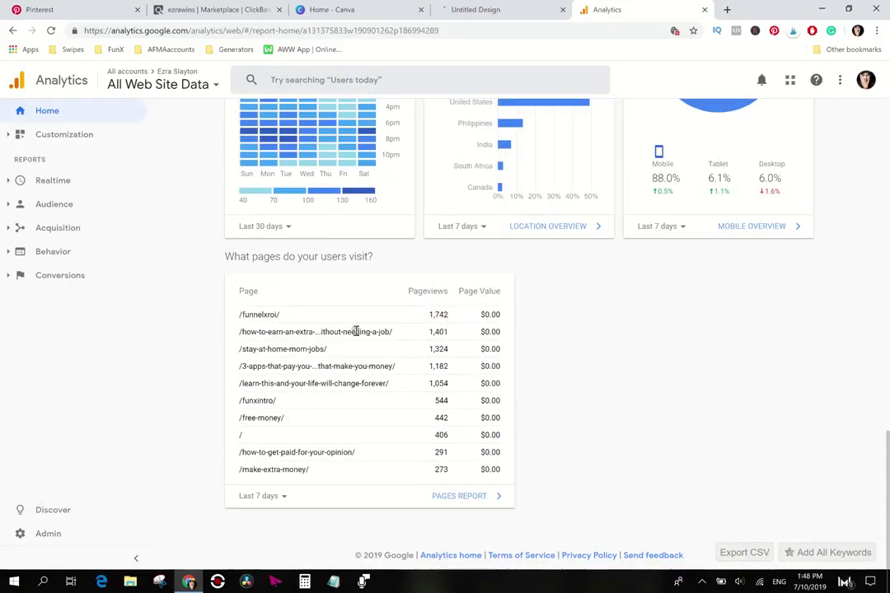
left_click(703, 9)
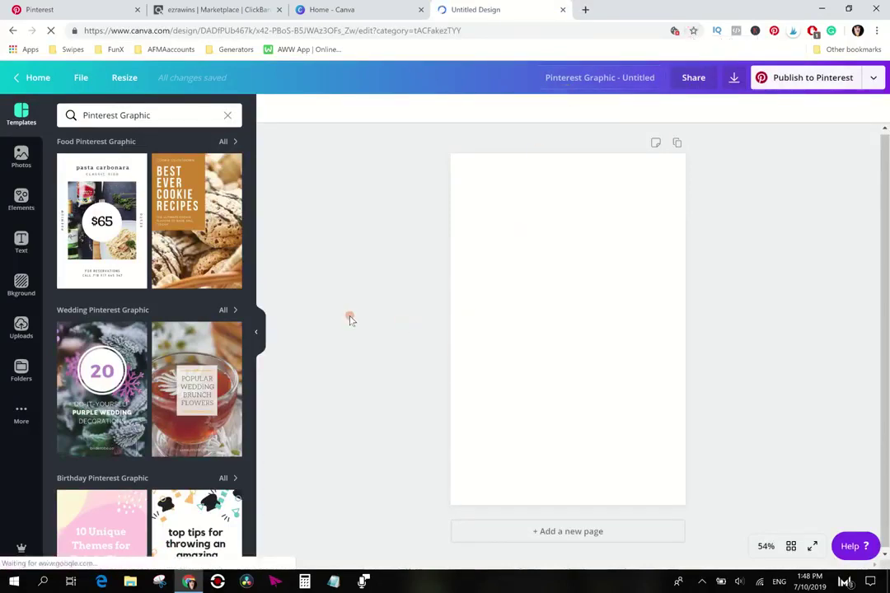
scroll(171, 303, "down", 4)
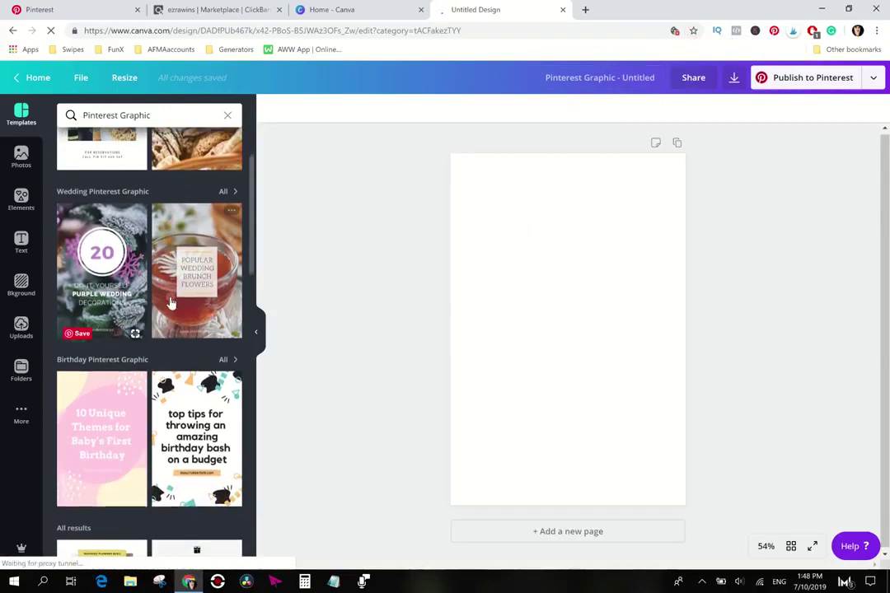
scroll(171, 302, "down", 10)
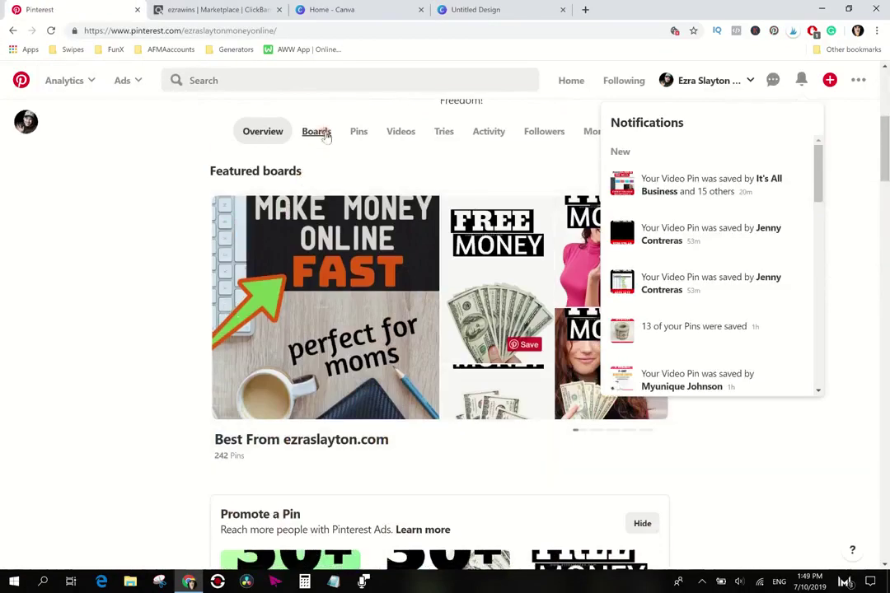
Open the Pinterest profile's list of pins and scroll briefly through it.
left_click(358, 131)
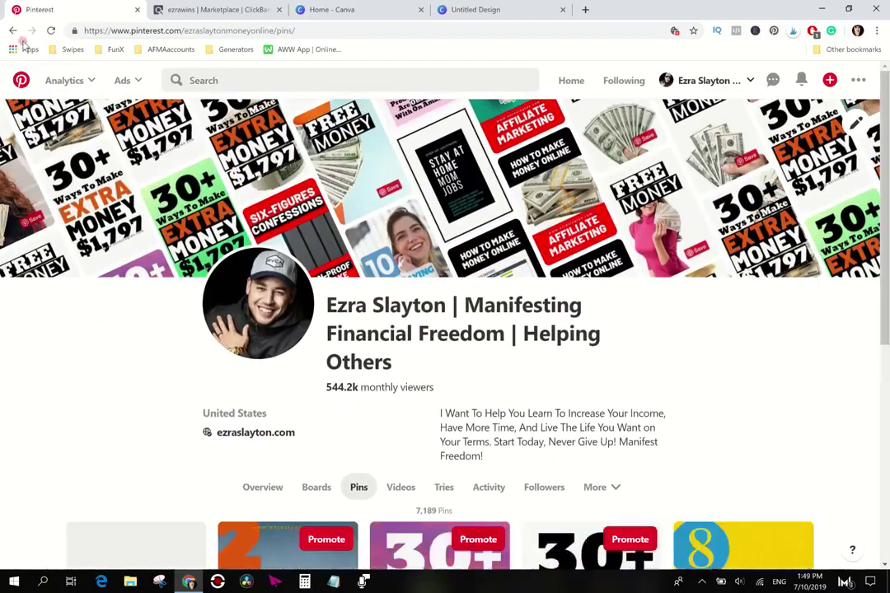
scroll(139, 365, "down", 4)
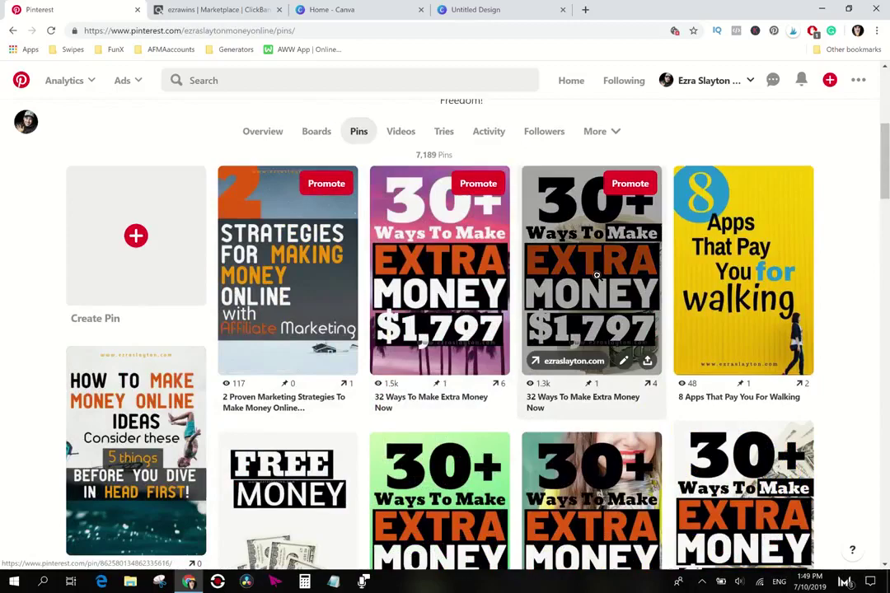
scroll(597, 276, "down", 6)
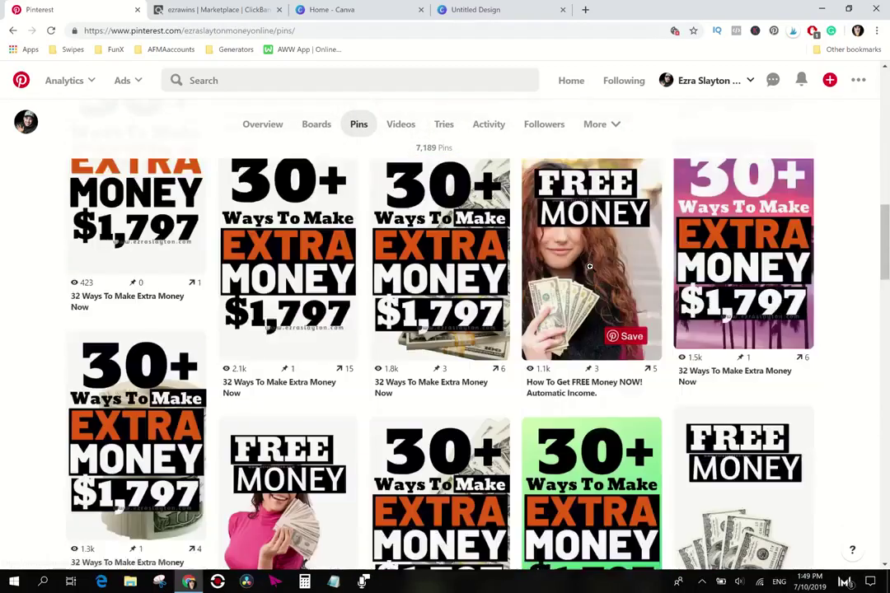
scroll(589, 266, "up", 2)
Browse down the profile's Videos tab grid of video pins, then scroll back up to the header.
left_click(401, 124)
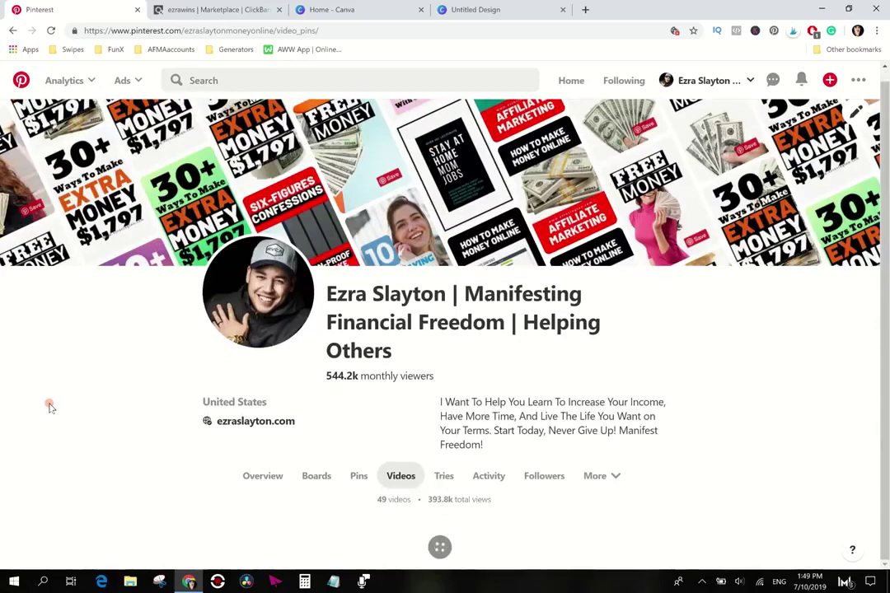
scroll(50, 407, "down", 3)
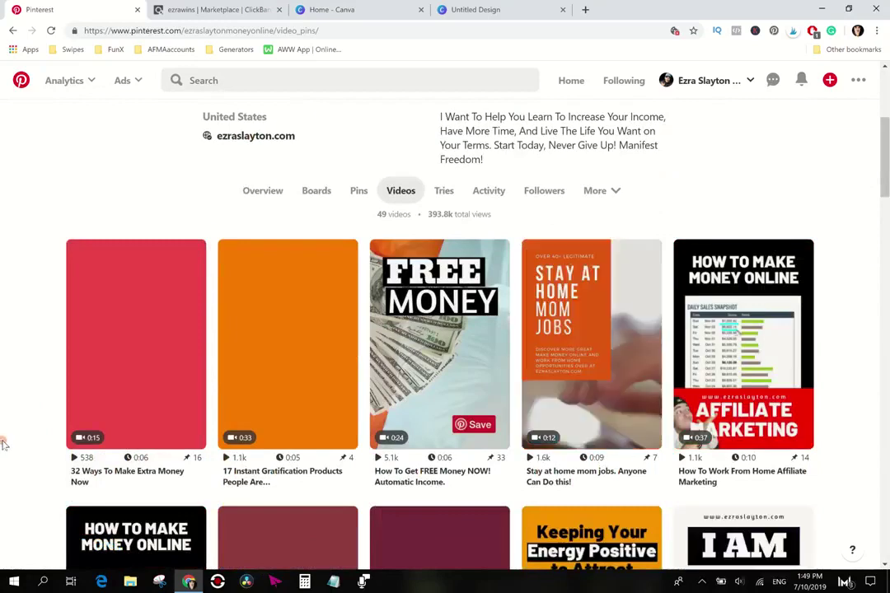
scroll(16, 453, "down", 3)
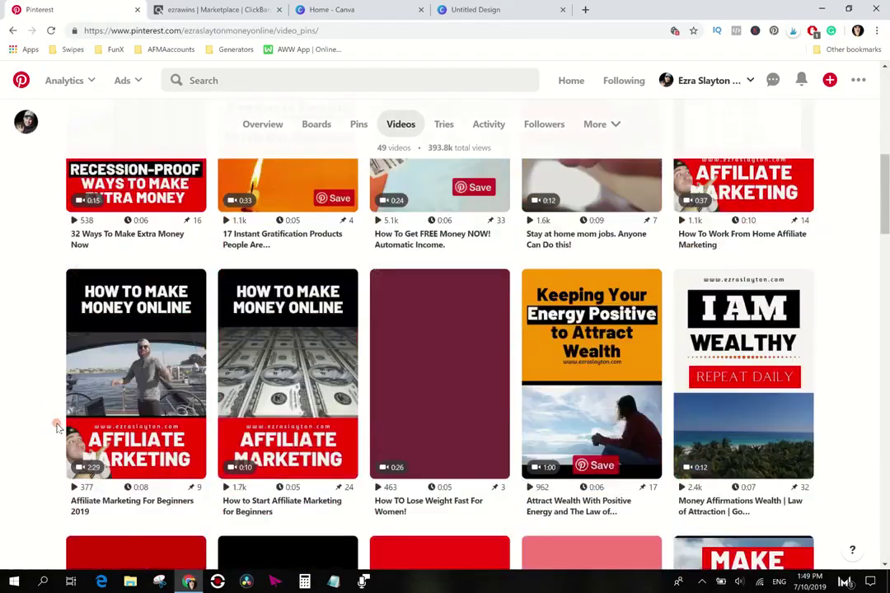
scroll(56, 427, "down", 1)
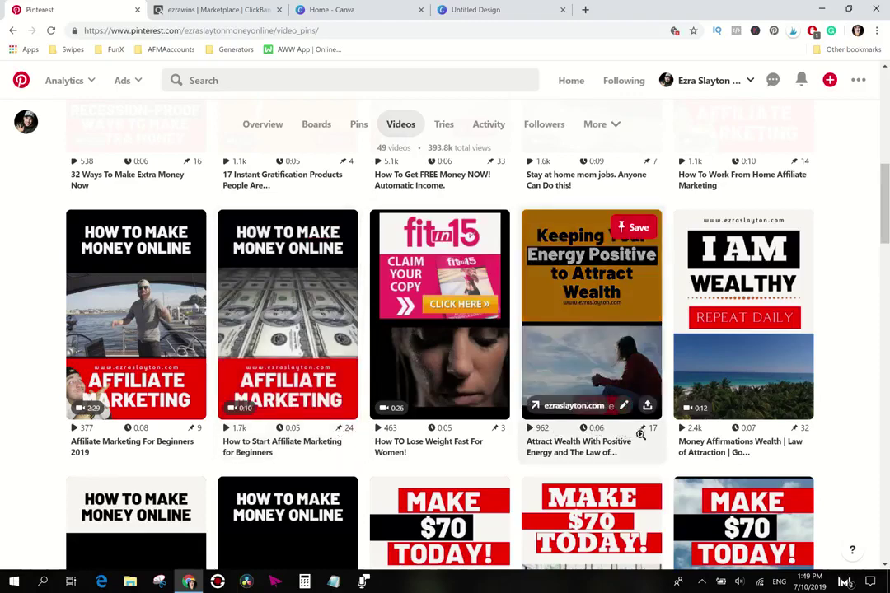
scroll(858, 411, "down", 4)
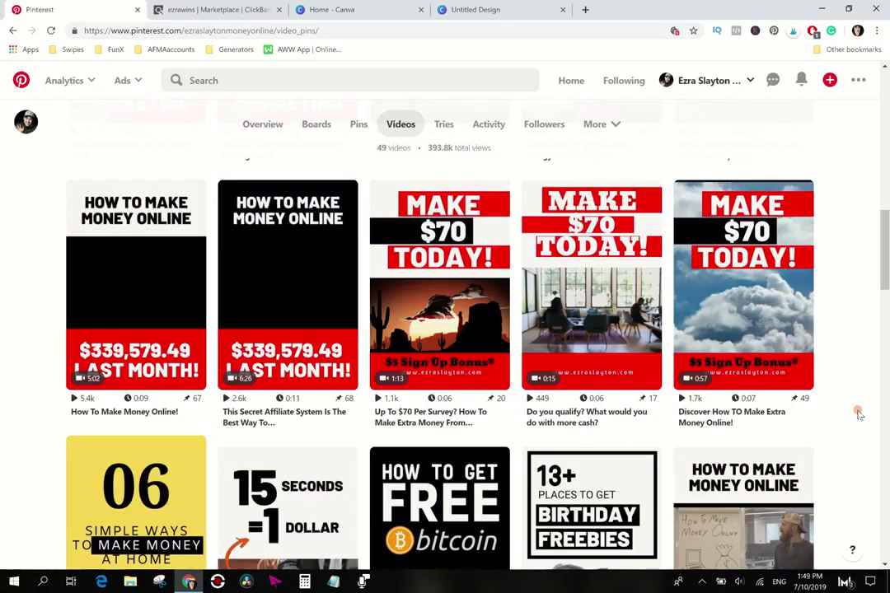
scroll(861, 414, "down", 4)
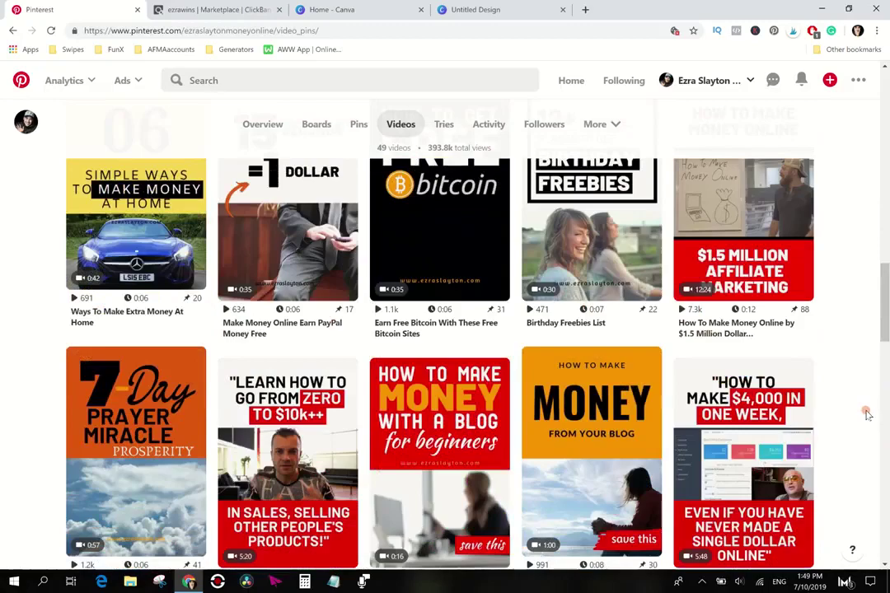
scroll(865, 414, "up", 1)
scroll(864, 414, "down", 10)
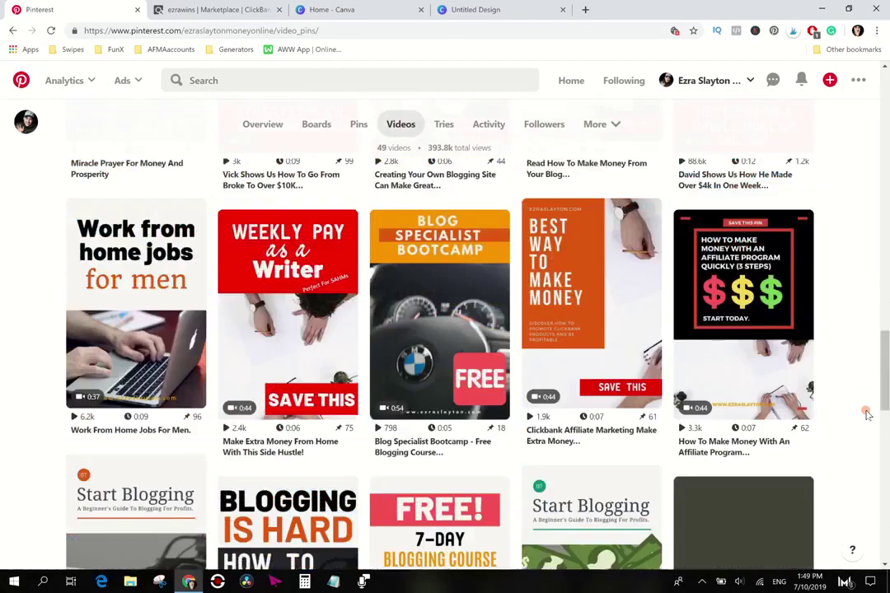
scroll(865, 414, "down", 9)
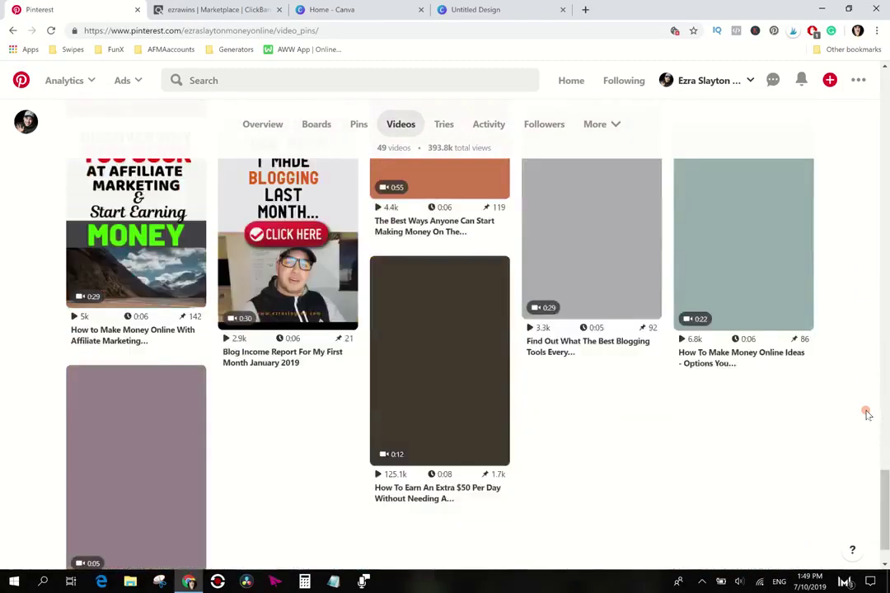
mouse_move(468, 453)
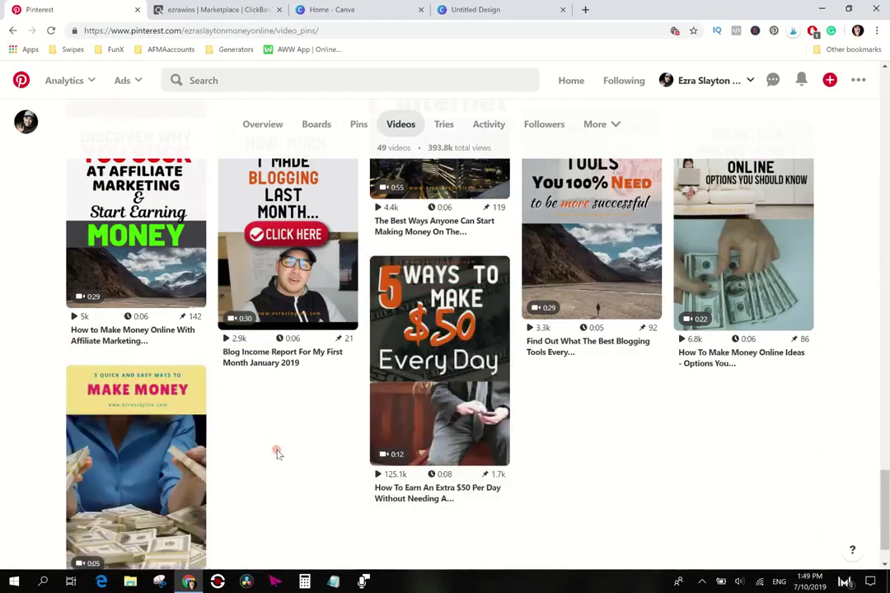
scroll(781, 469, "down", 1)
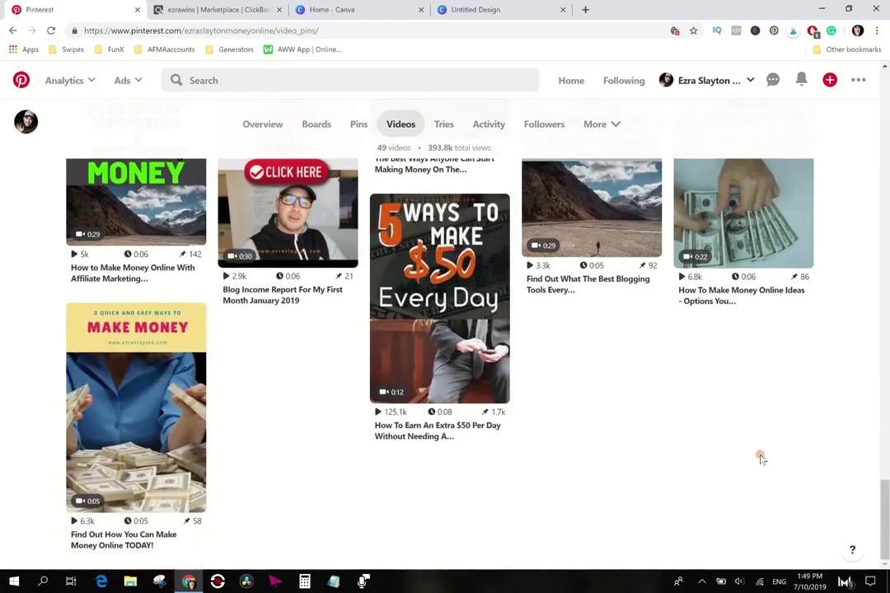
scroll(759, 457, "up", 15)
scroll(797, 456, "up", 5)
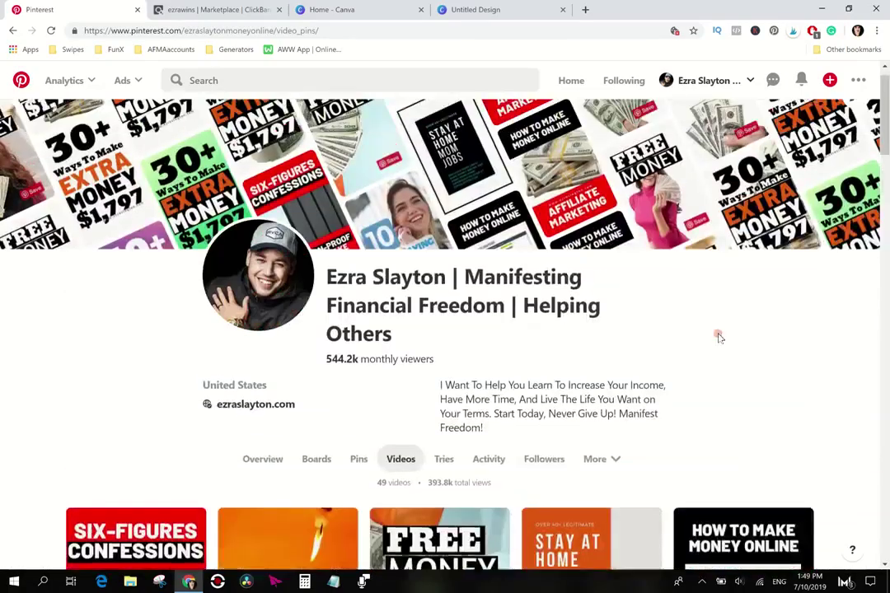
Open the blank Pinterest Graphic and add a square, stretched full-width across the page's top (~724 high).
left_click(343, 6)
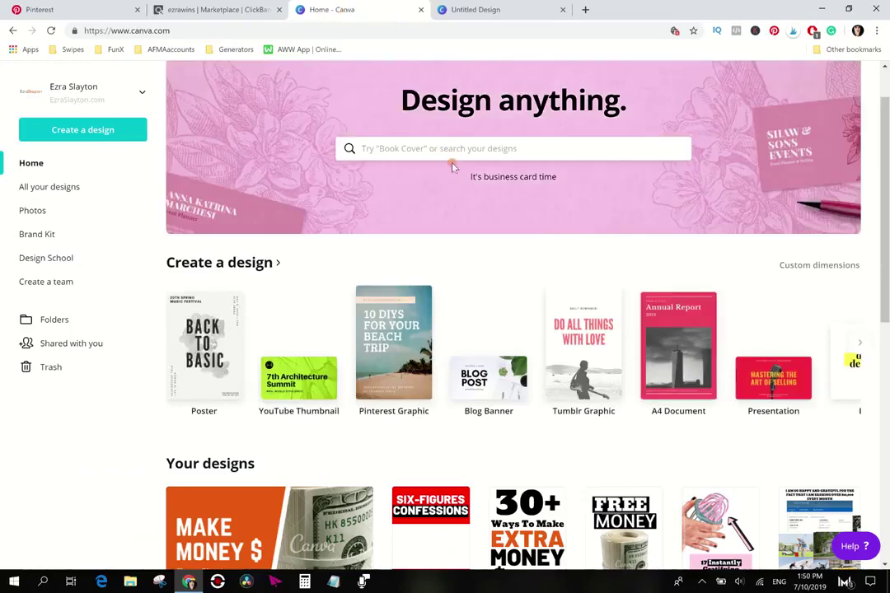
scroll(419, 264, "down", 2)
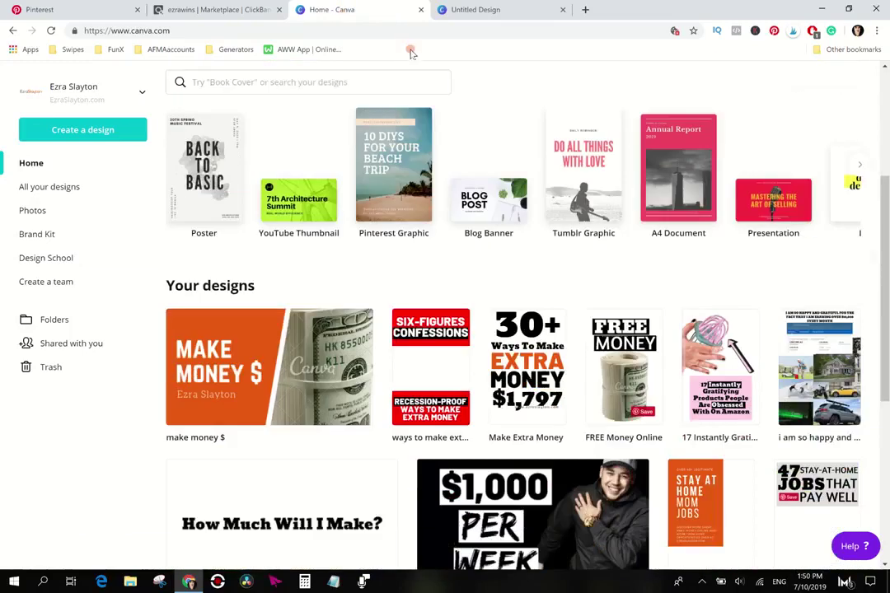
left_click(466, 7)
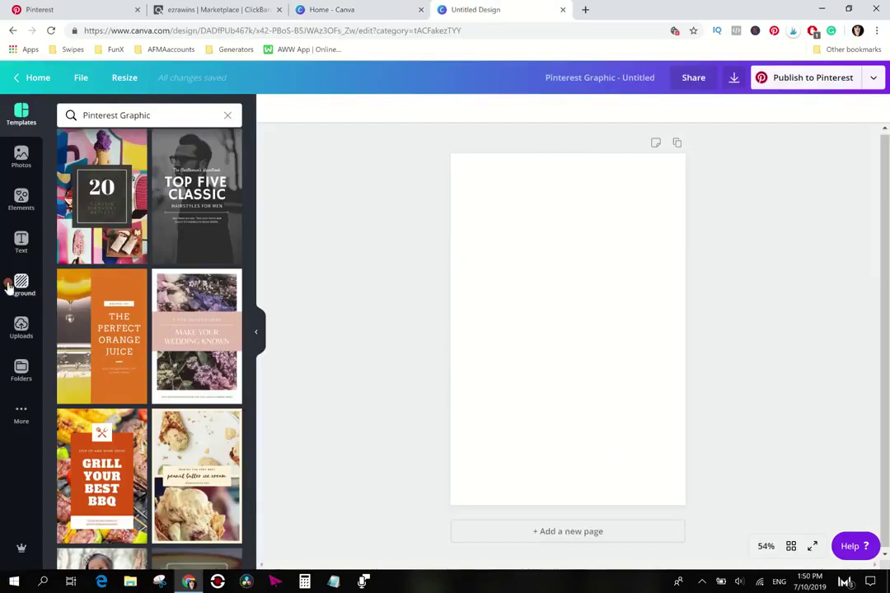
left_click(22, 200)
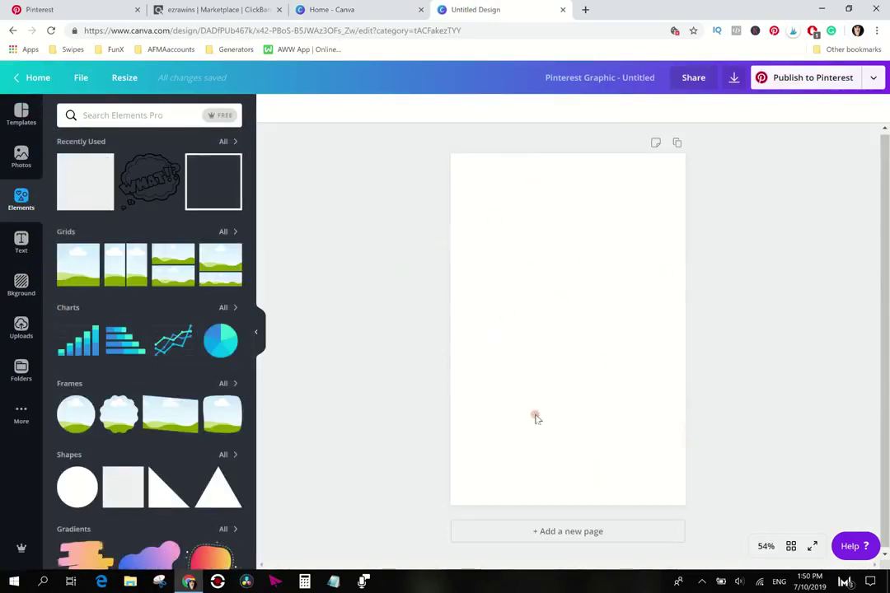
left_click(72, 185)
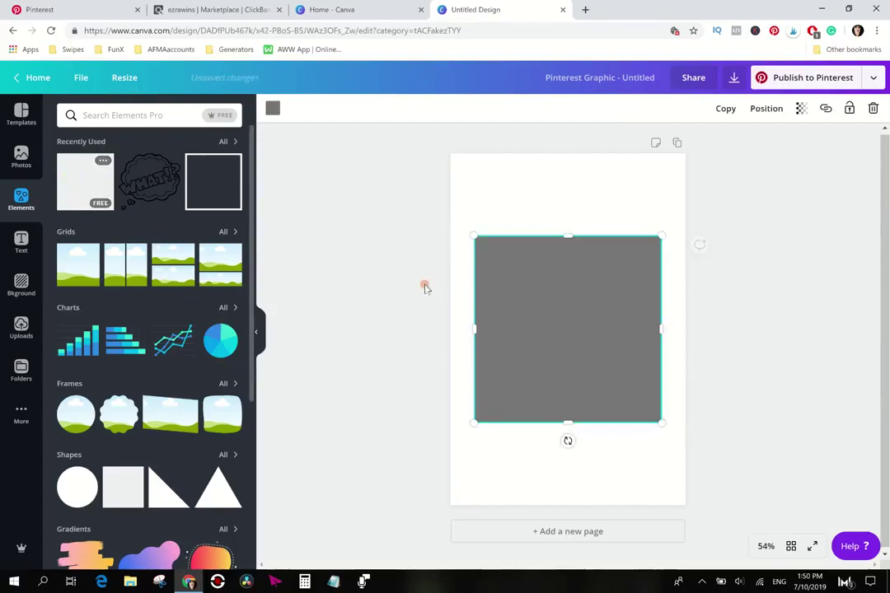
left_click_drag(518, 304, 497, 229)
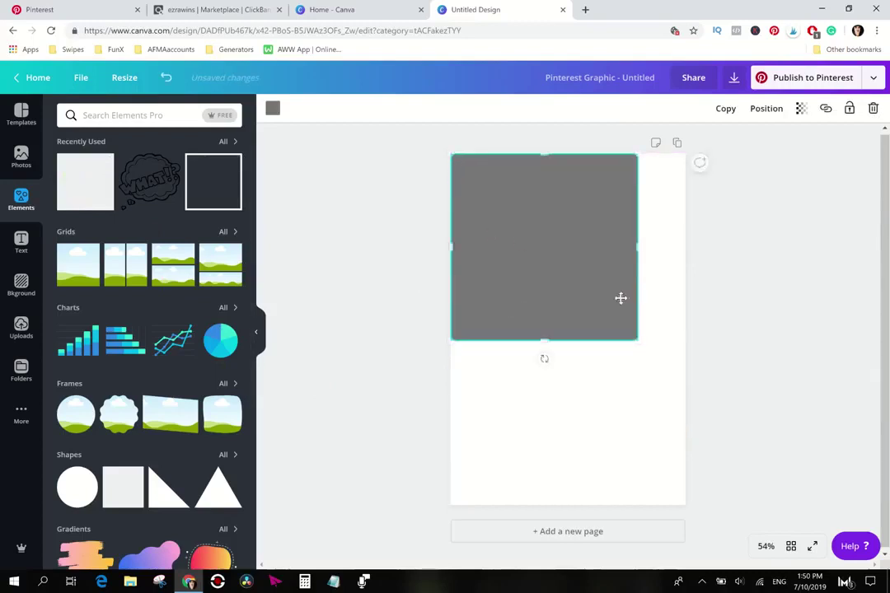
left_click_drag(638, 248, 686, 249)
mouse_move(578, 382)
left_mouse_down()
mouse_move(578, 395)
mouse_move(578, 379)
left_mouse_up()
Colour the rectangle black and add an 'Add a heading' text box on it.
left_click(271, 111)
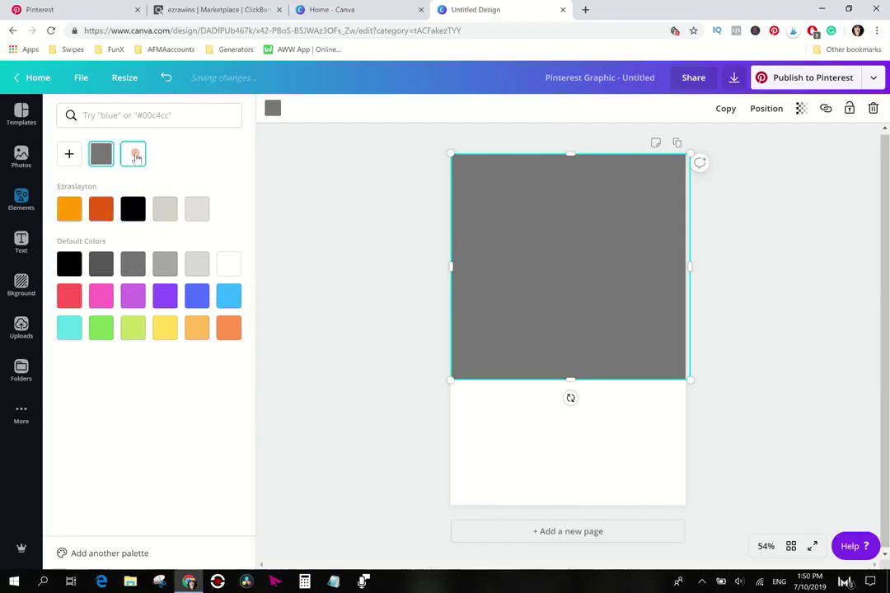
left_click(133, 208)
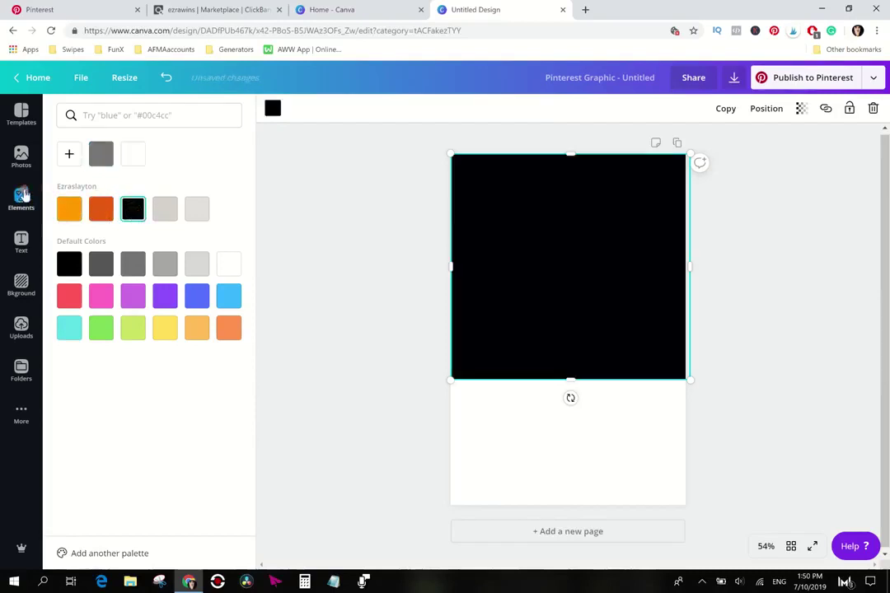
left_click(26, 245)
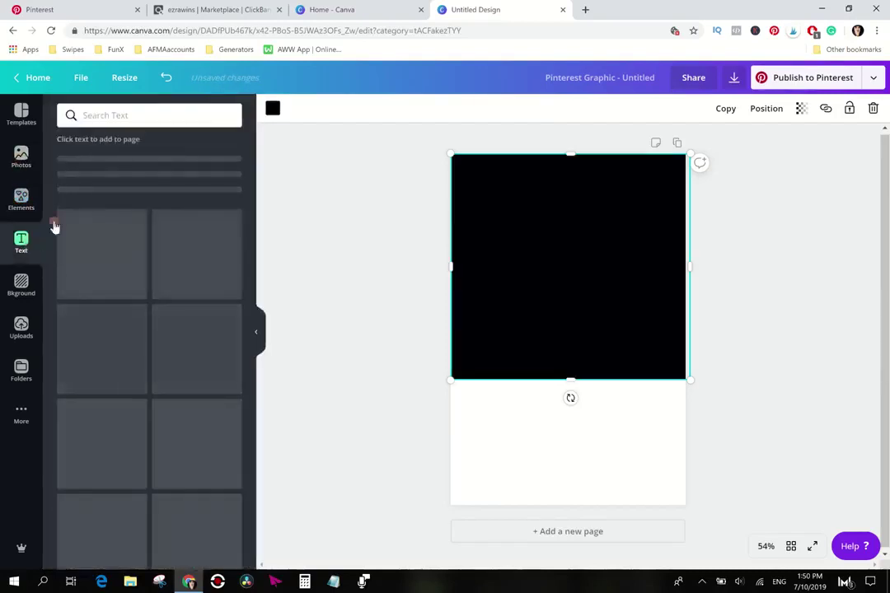
left_click(115, 164)
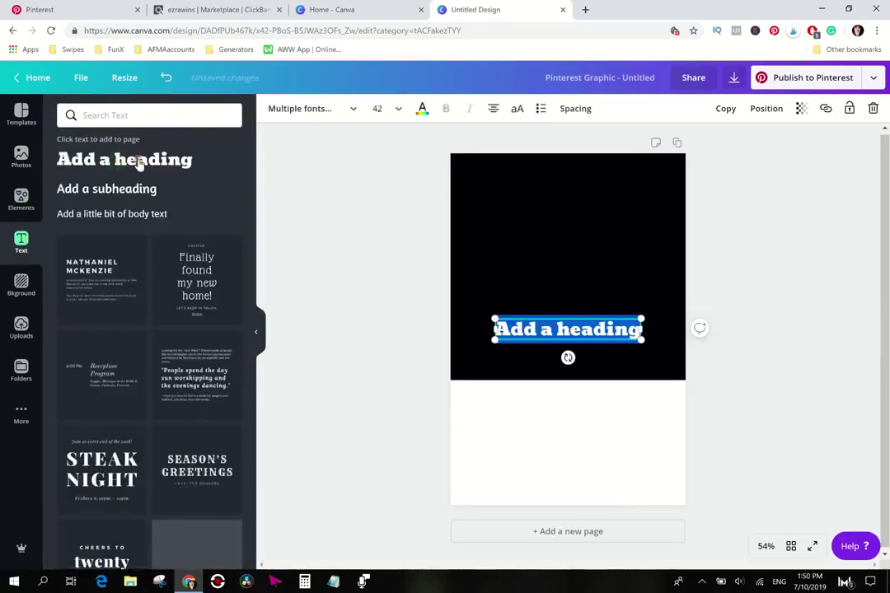
Scroll through the Pinterest profile's newest video pins, then return to the ClickBank Marketplace.
left_click(109, 9)
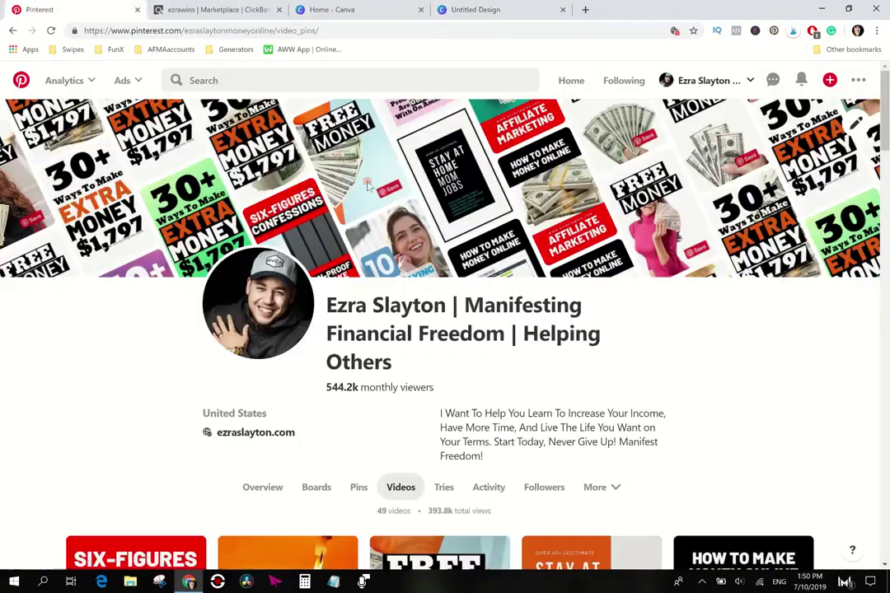
scroll(149, 283, "down", 5)
scroll(4, 309, "up", 2)
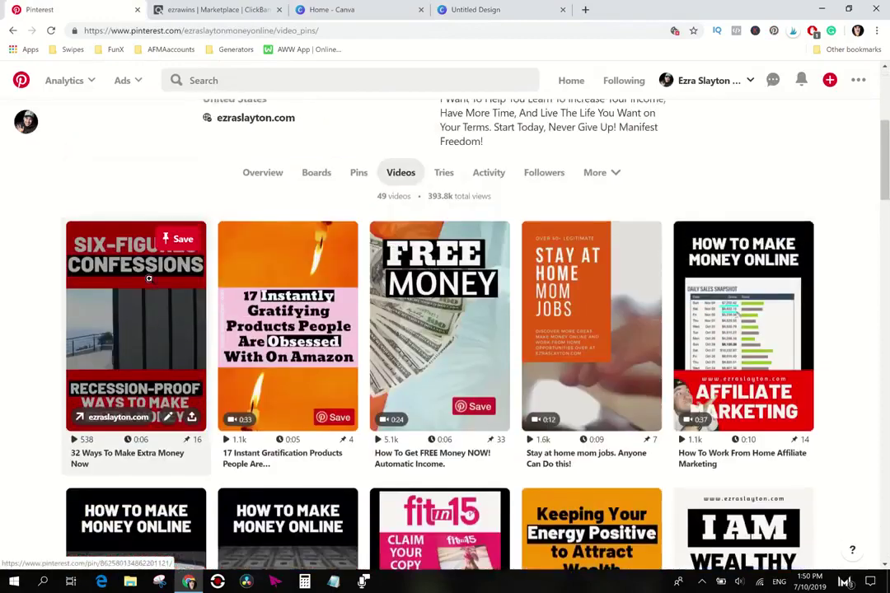
scroll(4, 317, "down", 4)
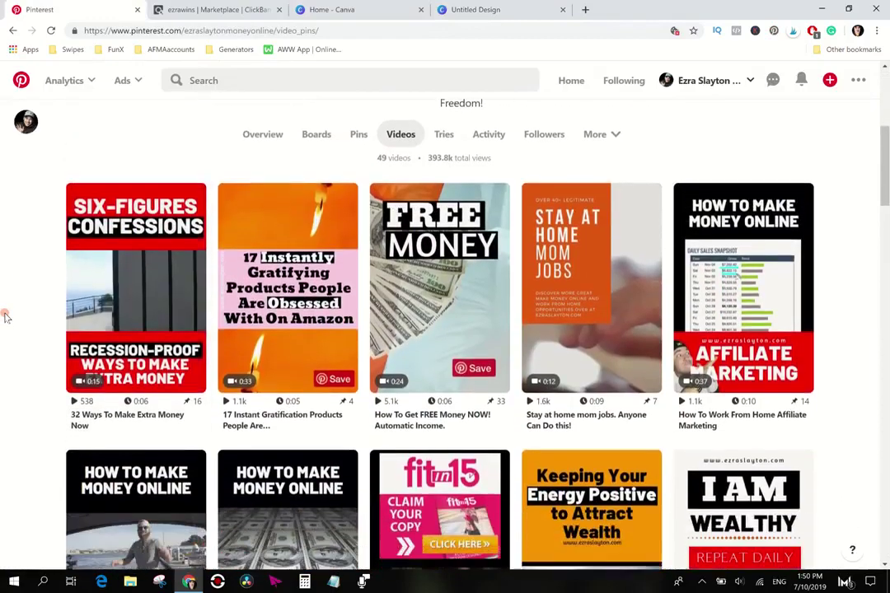
scroll(4, 316, "up", 2)
scroll(4, 317, "up", 1)
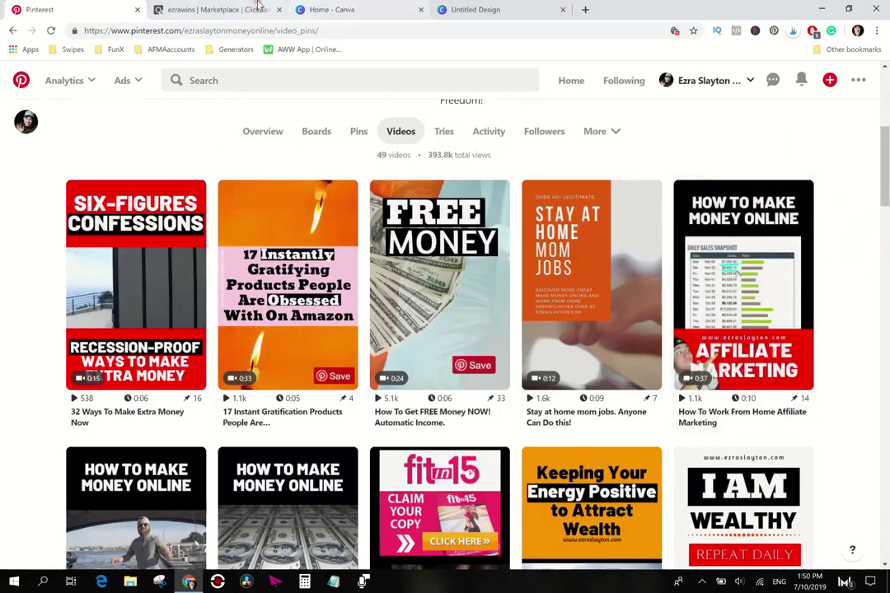
left_click(216, 10)
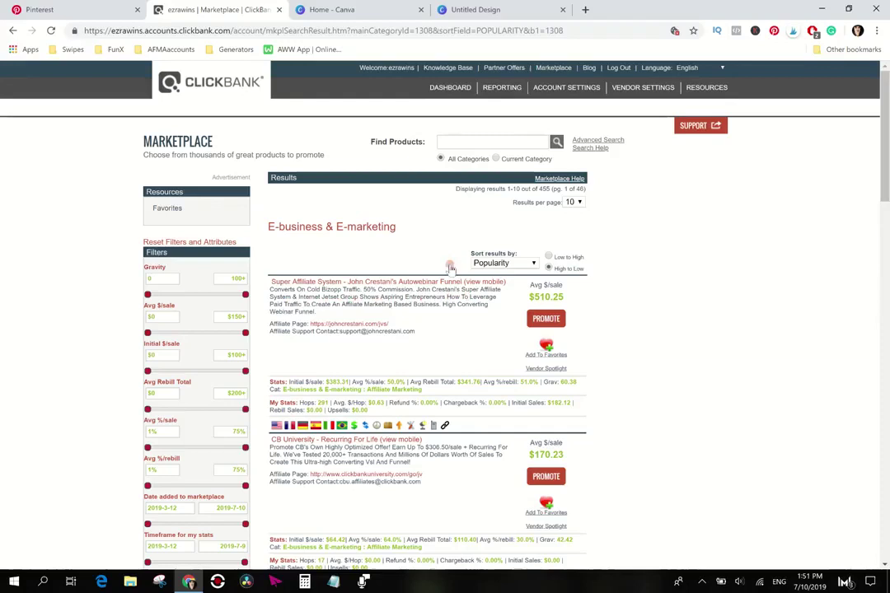
Leave the Super Affiliate System listing and return to the Canva Pinterest Graphic design.
left_click(457, 9)
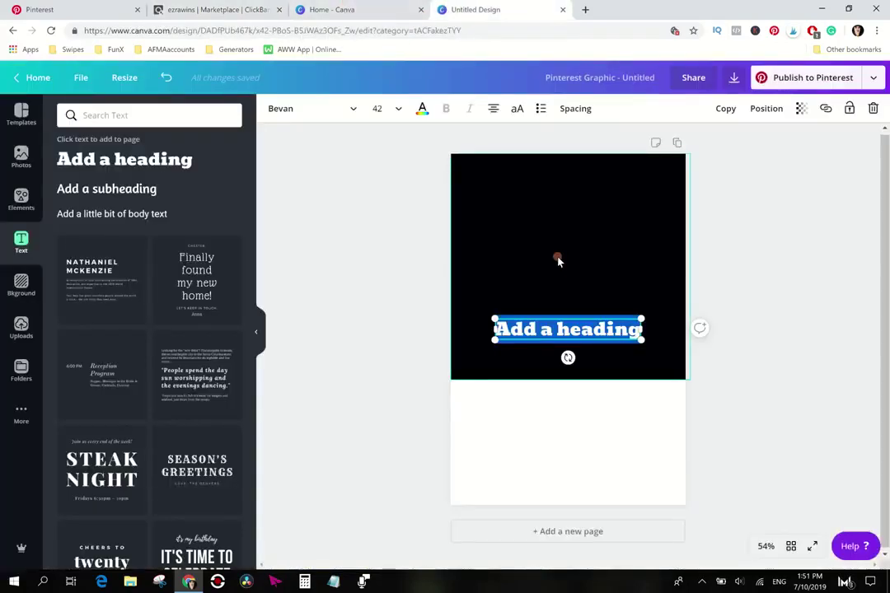
Replace the placeholder heading with 'Make Money Online' in white, all uppercase.
key("BackSpace")
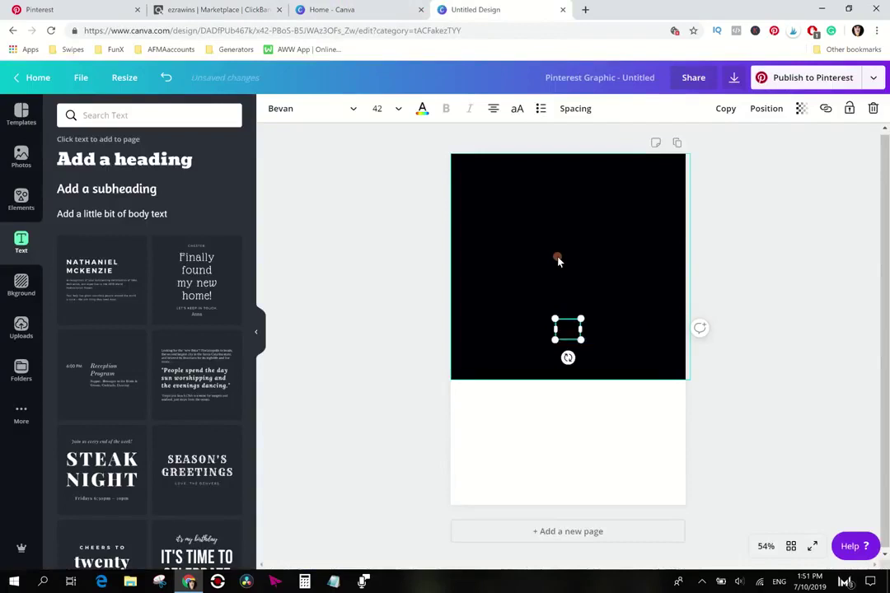
type("Make Money Online")
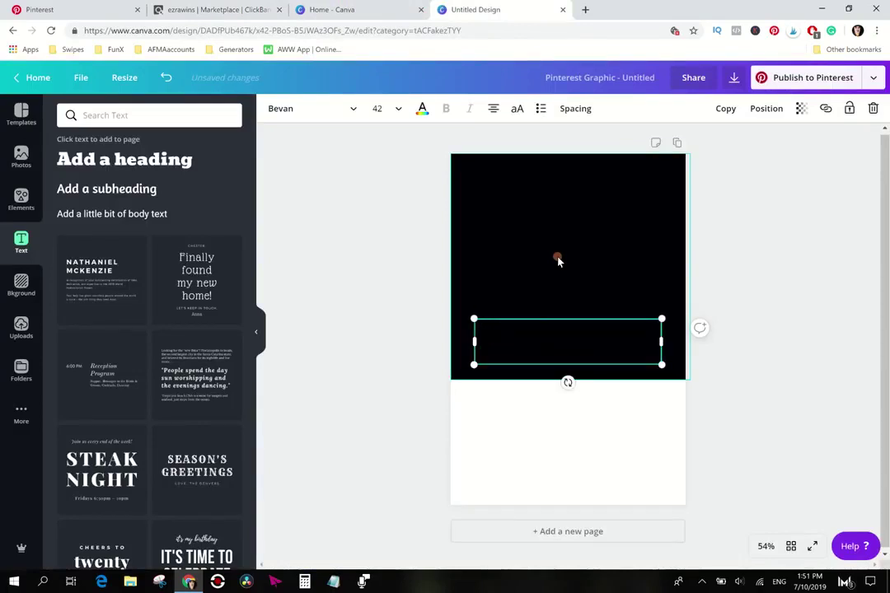
left_click(423, 109)
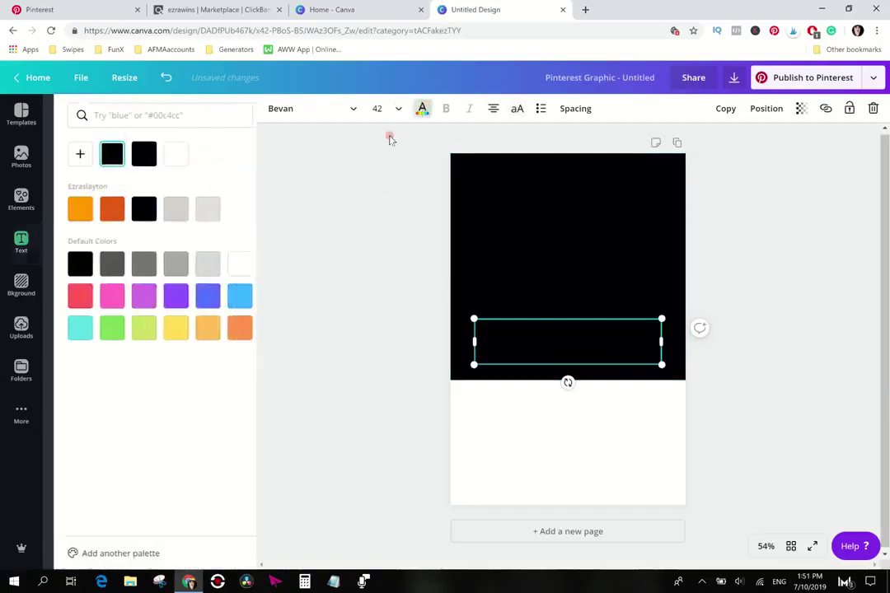
left_click(165, 154)
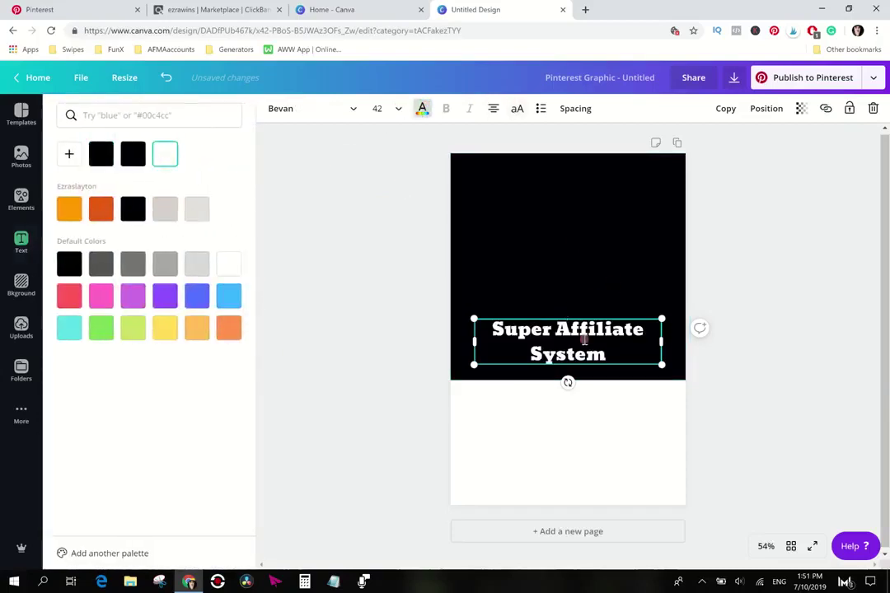
left_click(517, 109)
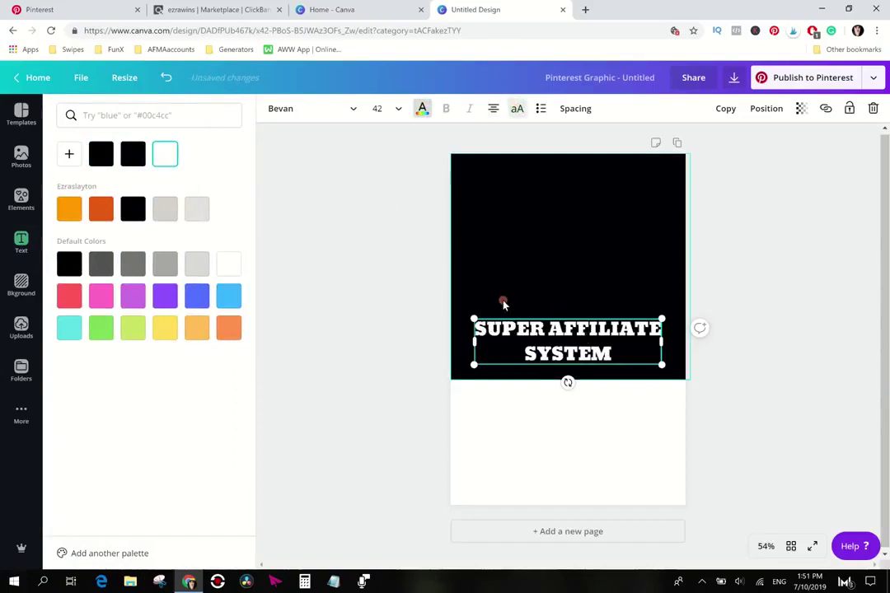
Set the heading in Barlow Bold, widen it to one line, and place it near the black area's top.
left_click(304, 111)
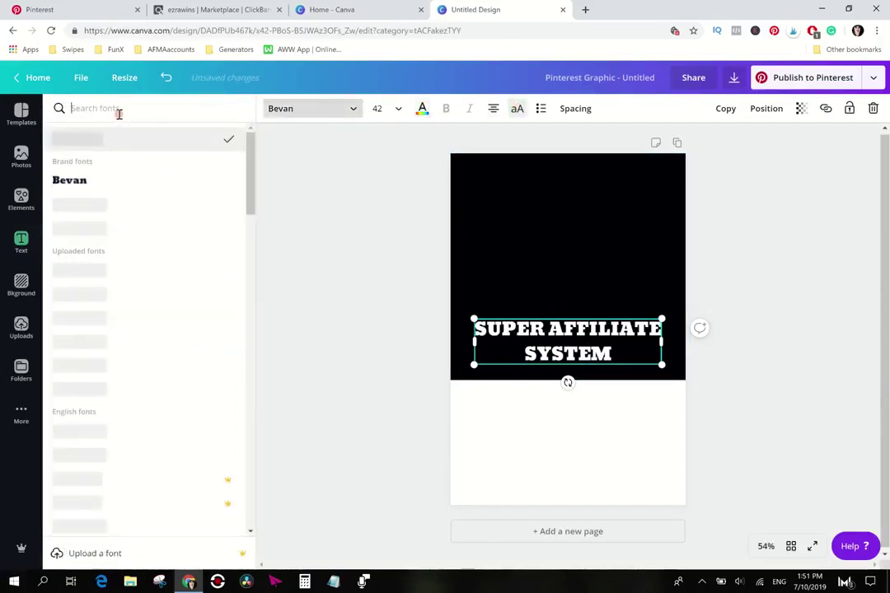
type("bar")
left_click(85, 164)
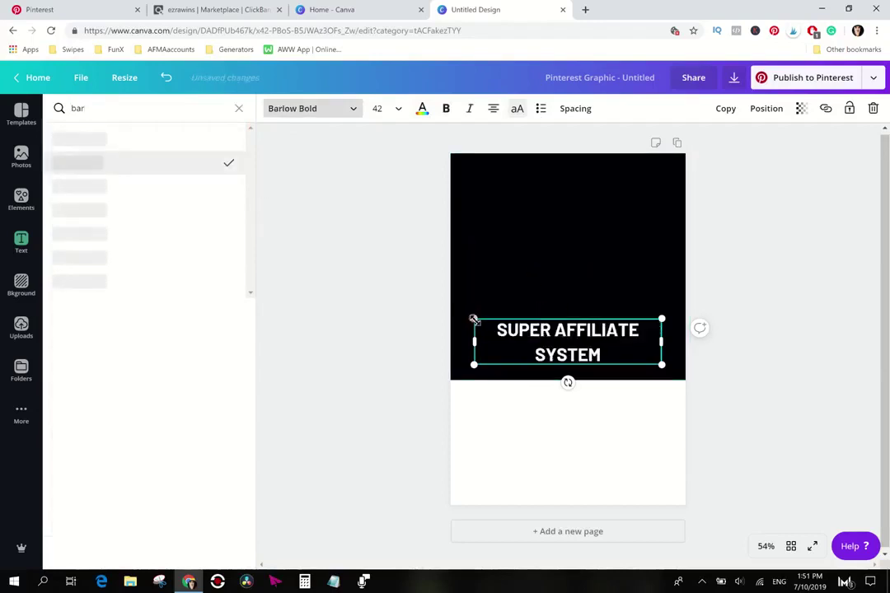
left_click_drag(490, 339, 454, 318)
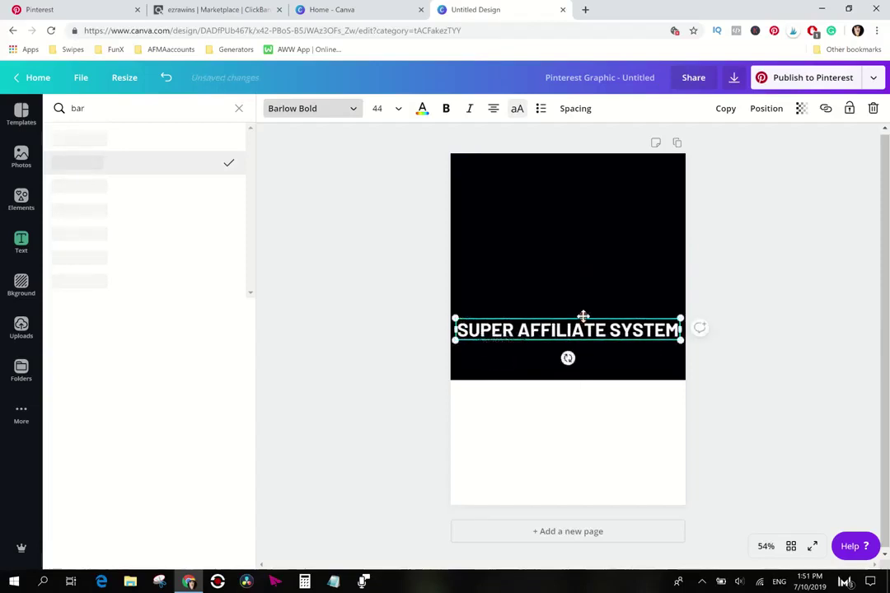
left_click_drag(584, 316, 584, 167)
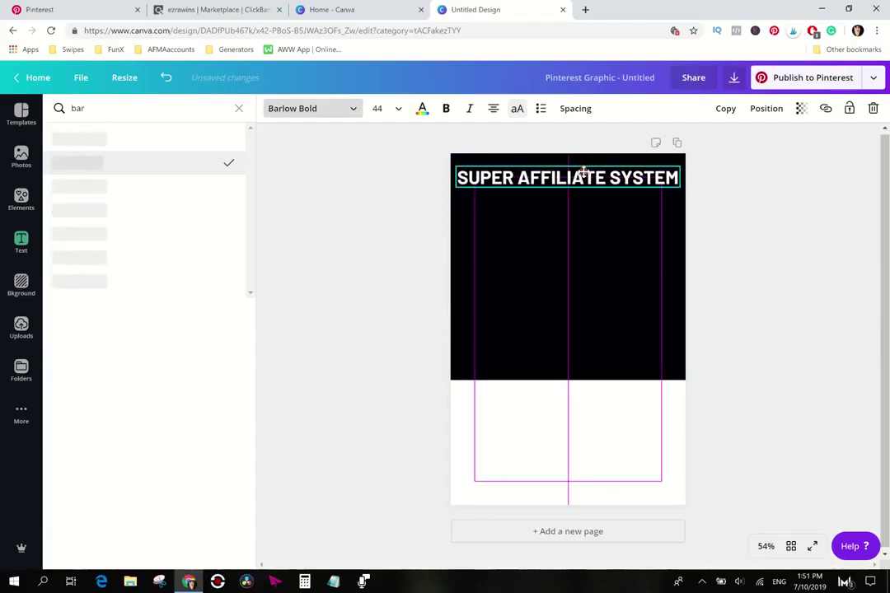
left_click_drag(584, 171, 585, 179)
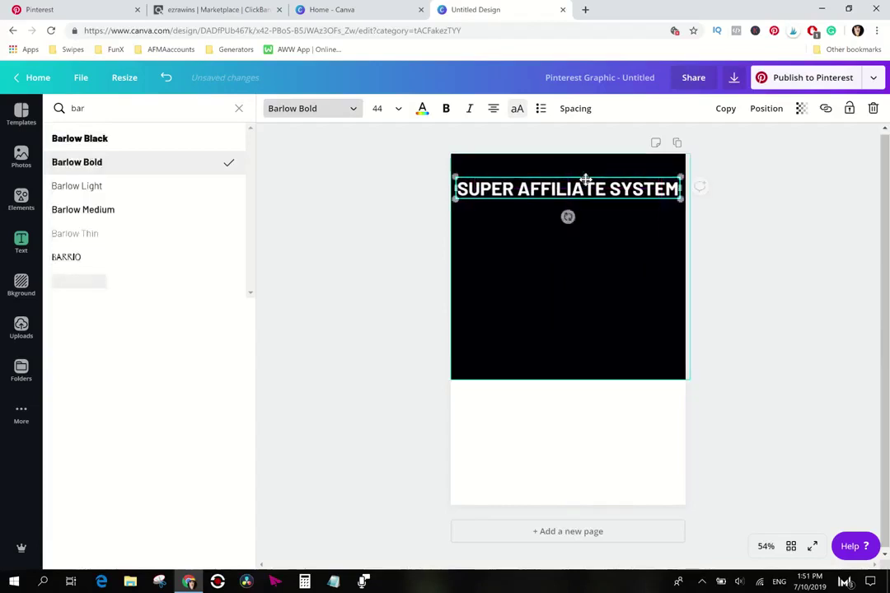
left_click(586, 215)
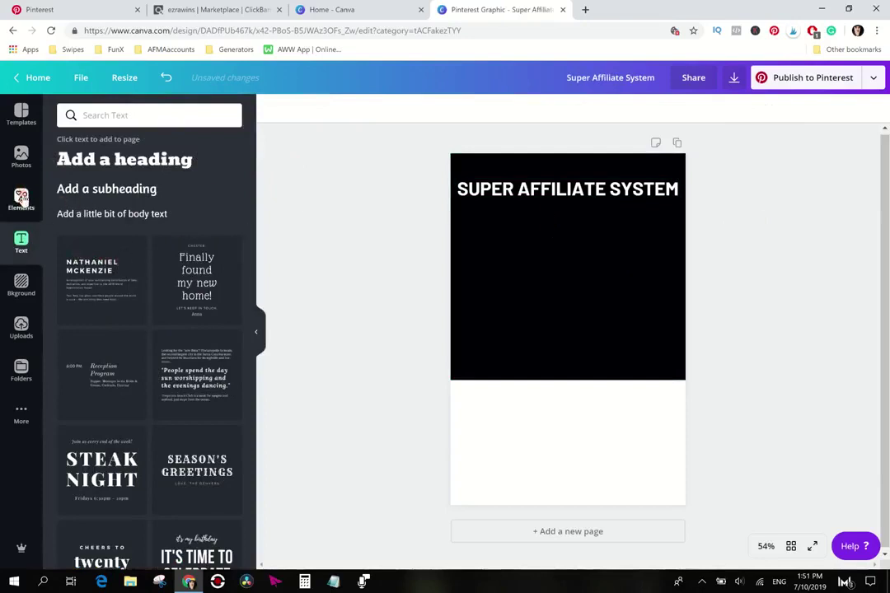
left_click(49, 12)
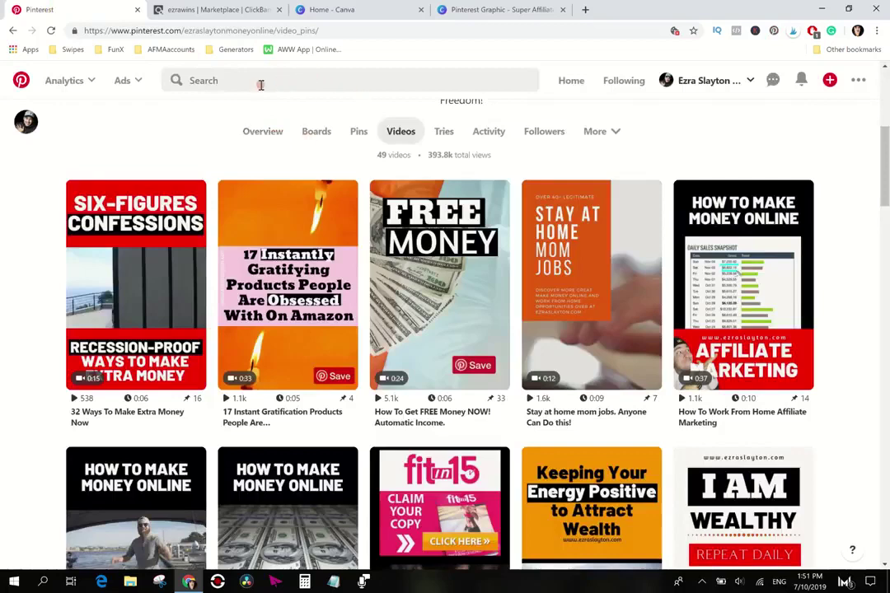
left_click(494, 9)
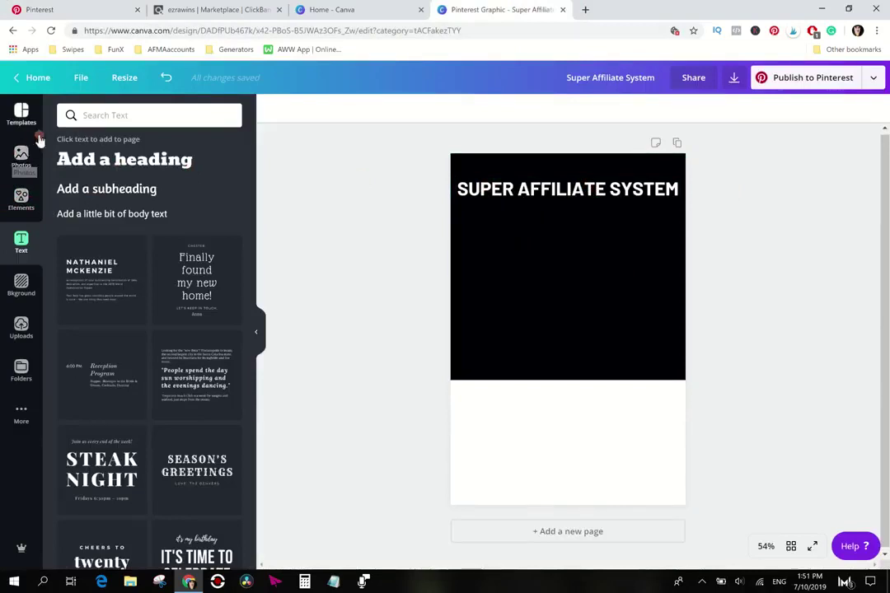
Search Photos for money, add the rolled-dollar photo, shrink it and centre it beneath the title.
left_click(21, 157)
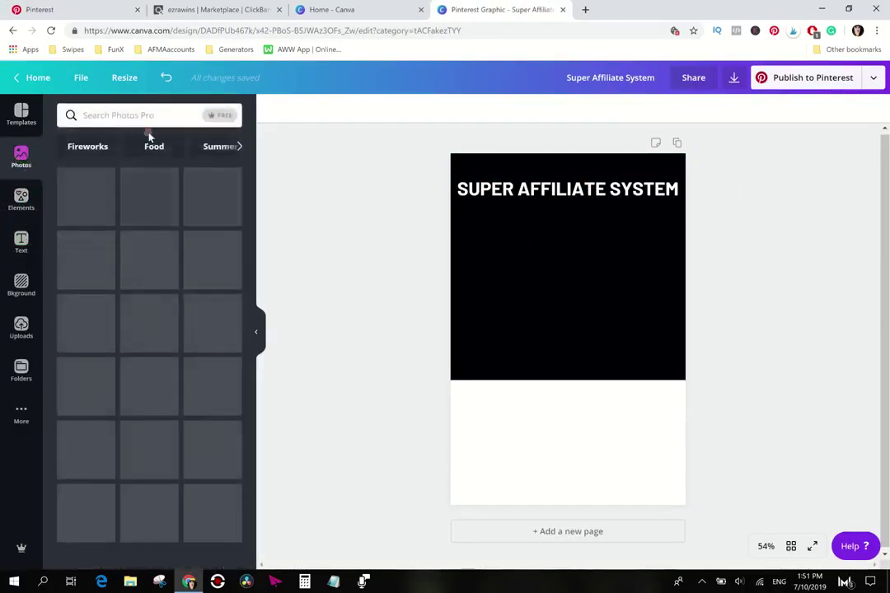
left_click(153, 115)
type("money")
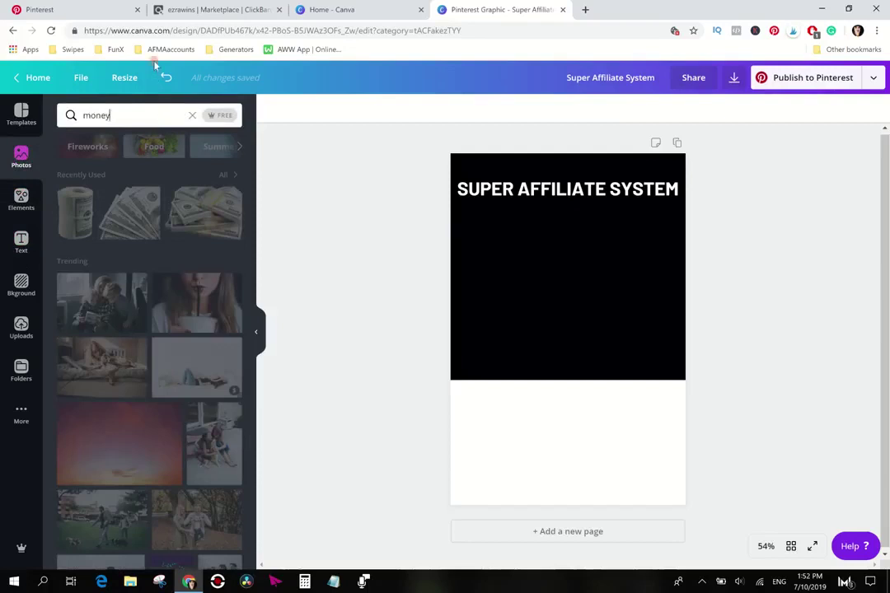
left_click(75, 212)
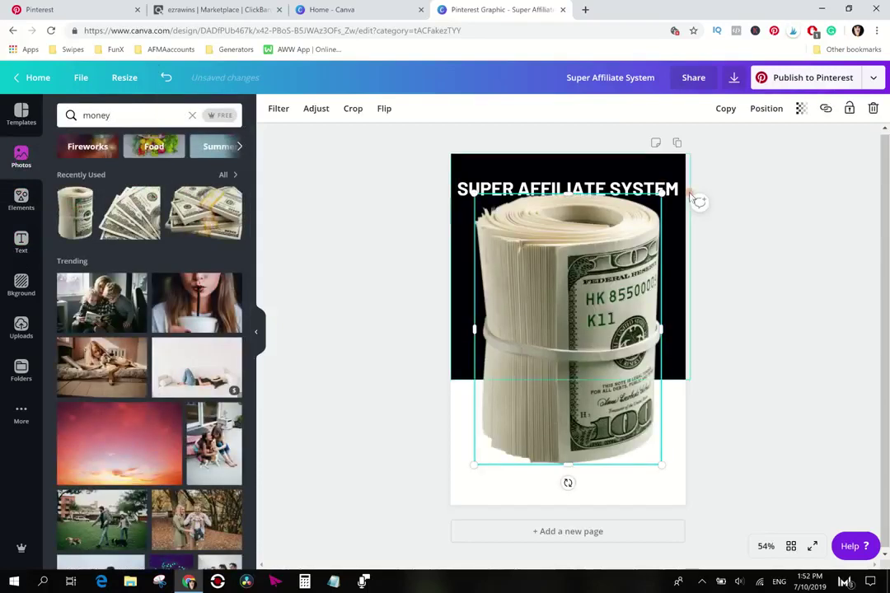
left_click_drag(661, 192, 598, 222)
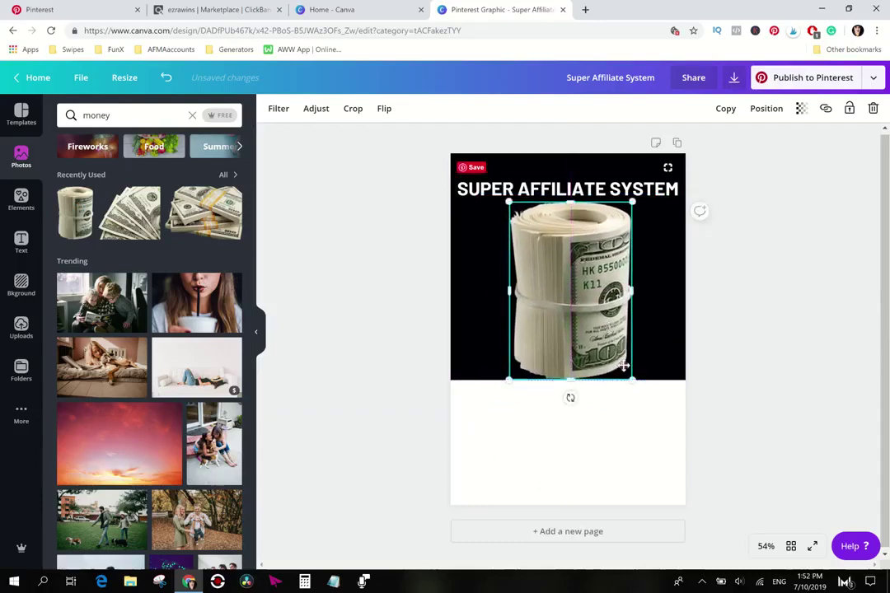
left_click_drag(630, 383, 620, 362)
mouse_move(560, 301)
left_mouse_down()
mouse_move(577, 301)
mouse_move(564, 304)
left_mouse_up()
left_click(779, 280)
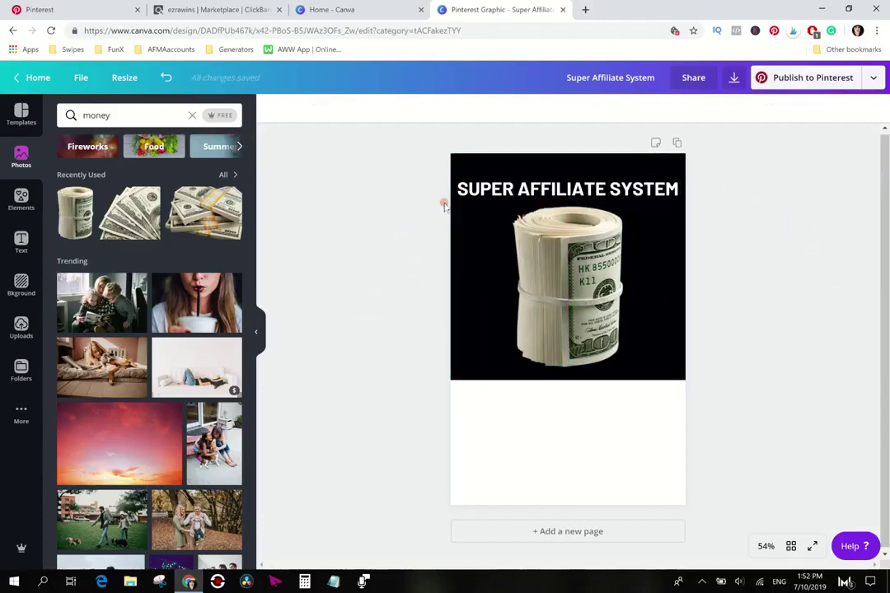
Download the design as a PNG with Transparent background enabled.
left_click(733, 80)
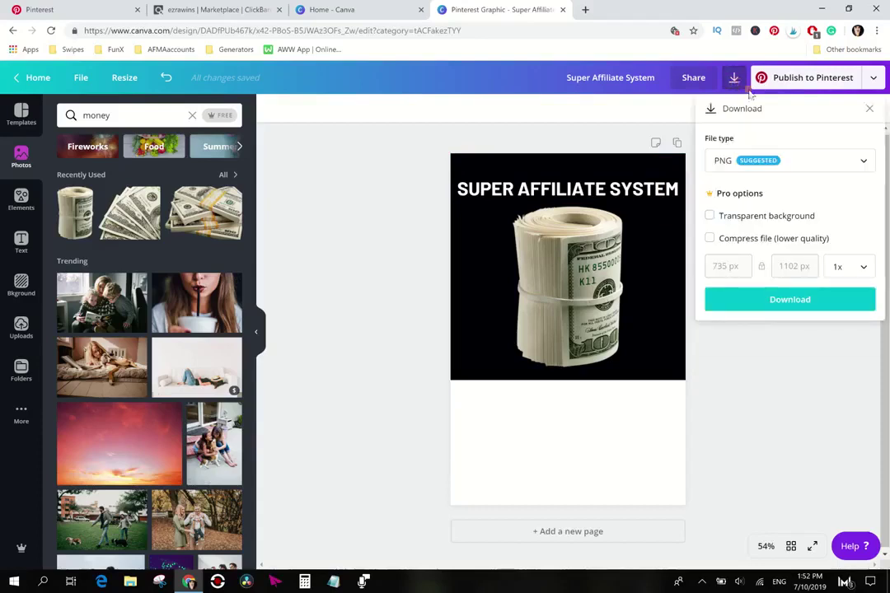
left_click(720, 215)
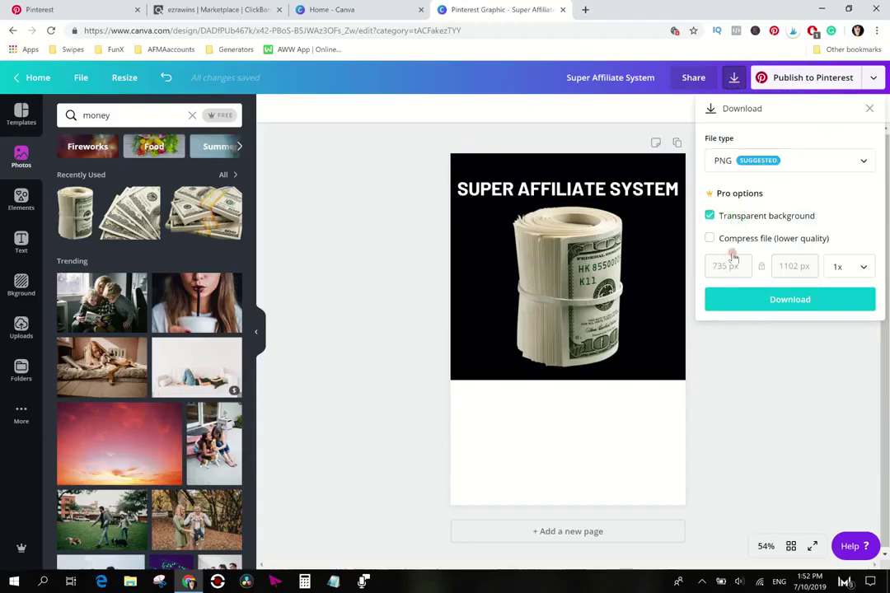
left_click(739, 301)
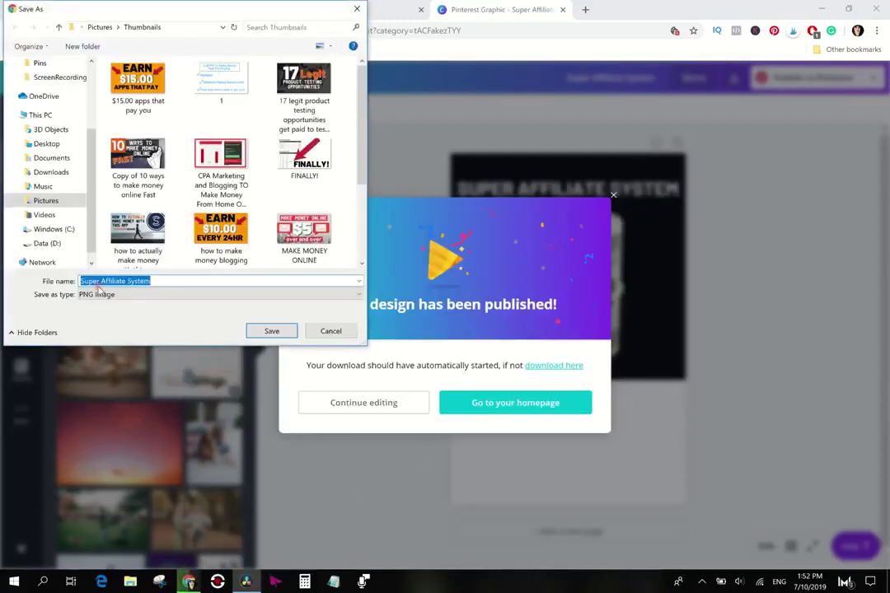
Save the PNG as 'Super Affiliate System video1' in Pictures > Pins and dismiss the published notice.
left_click(197, 281)
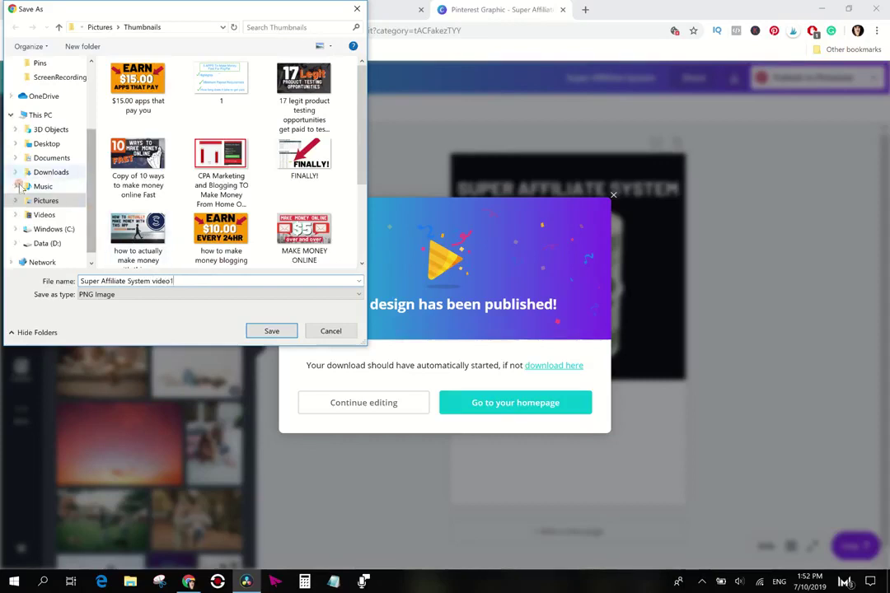
left_click(46, 200)
double_click(304, 92)
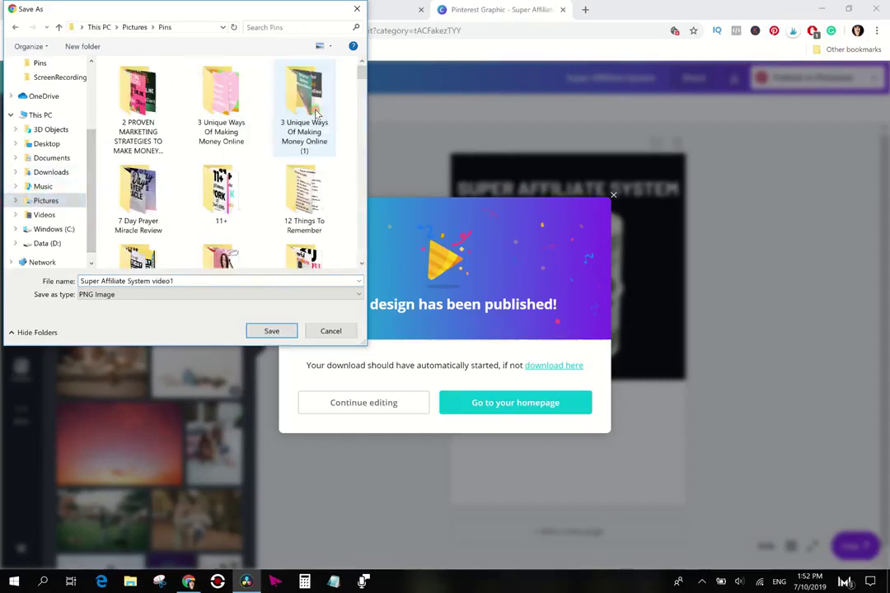
left_click(263, 332)
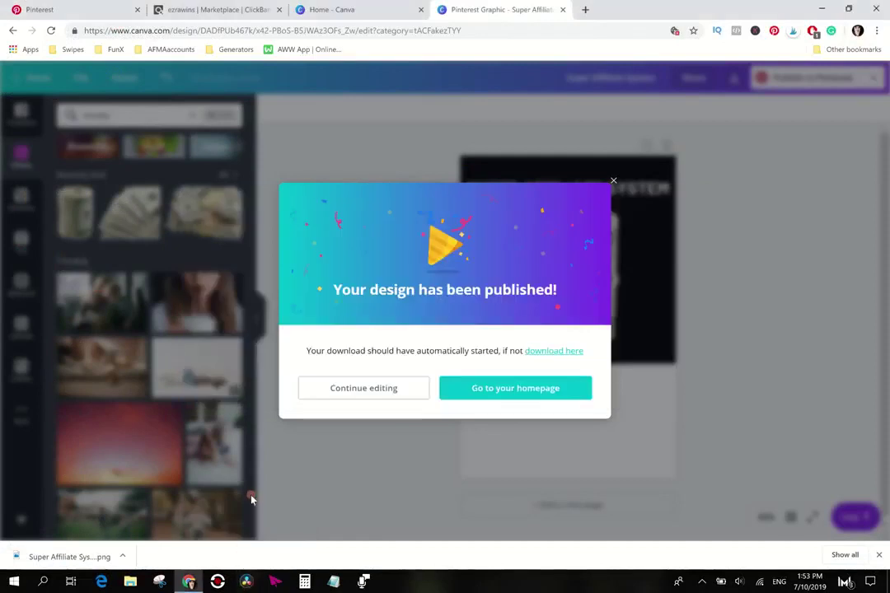
left_click(614, 181)
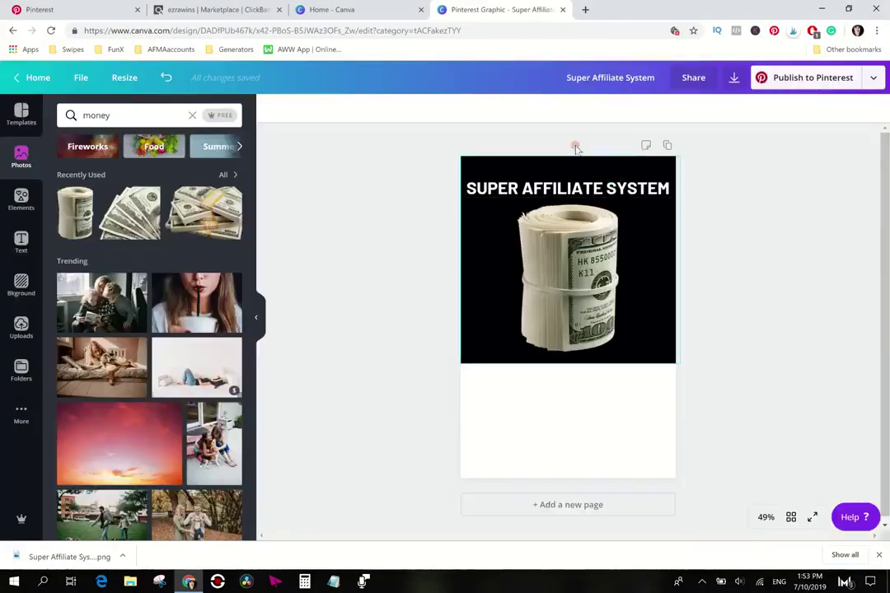
Bring up DaVinci Resolve's Project Manager and open the 'vertical pin' project.
left_click(246, 582)
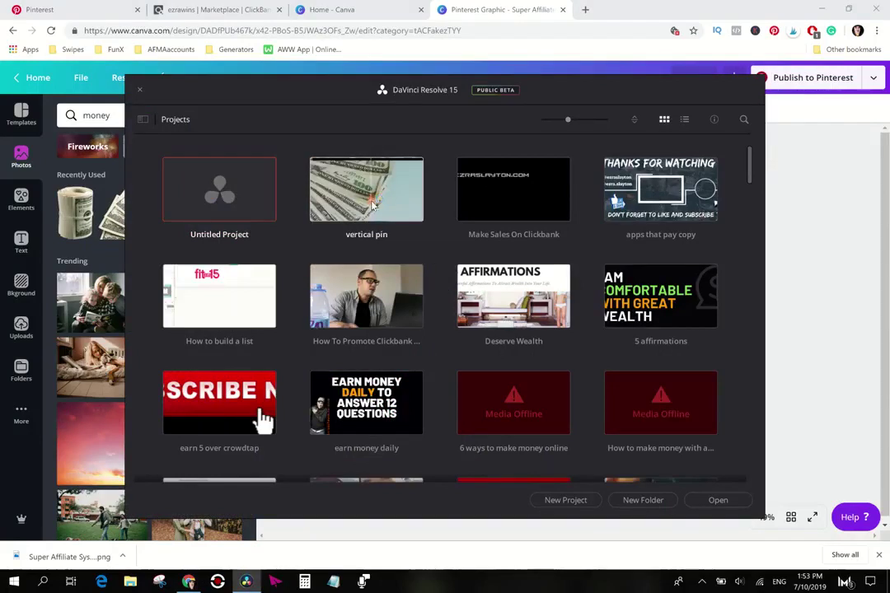
double_click(371, 203)
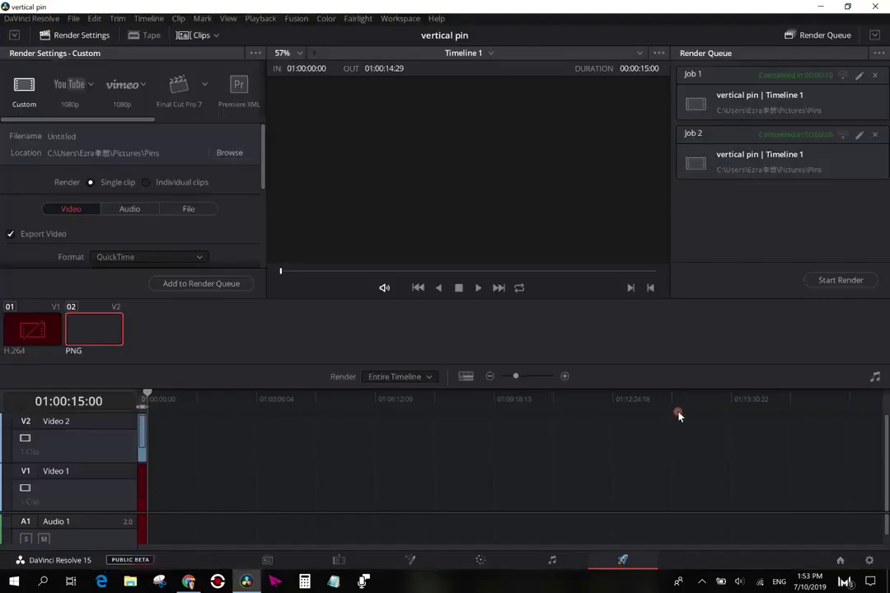
Delete both completed render jobs and clear every clip from the Edit page timeline.
left_click(875, 77)
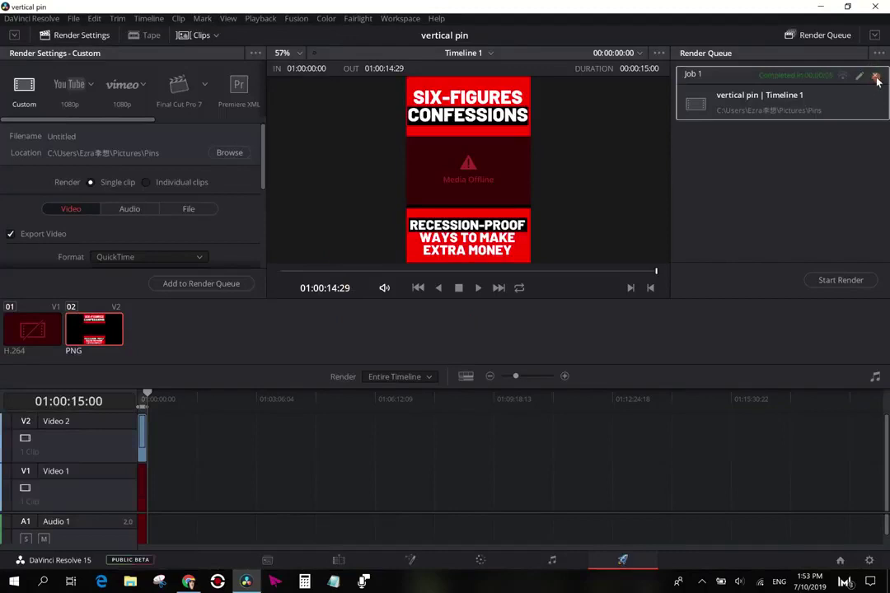
left_click(875, 78)
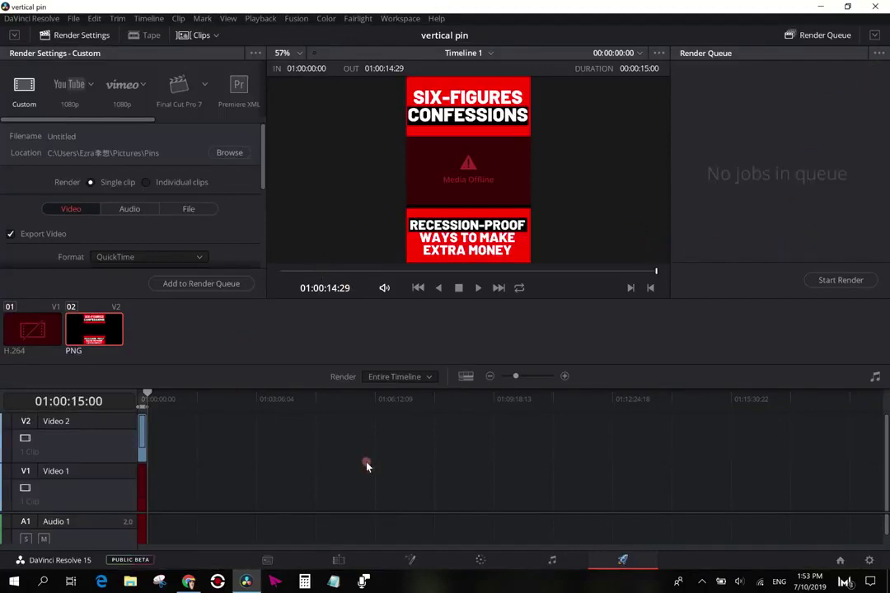
left_click(345, 560)
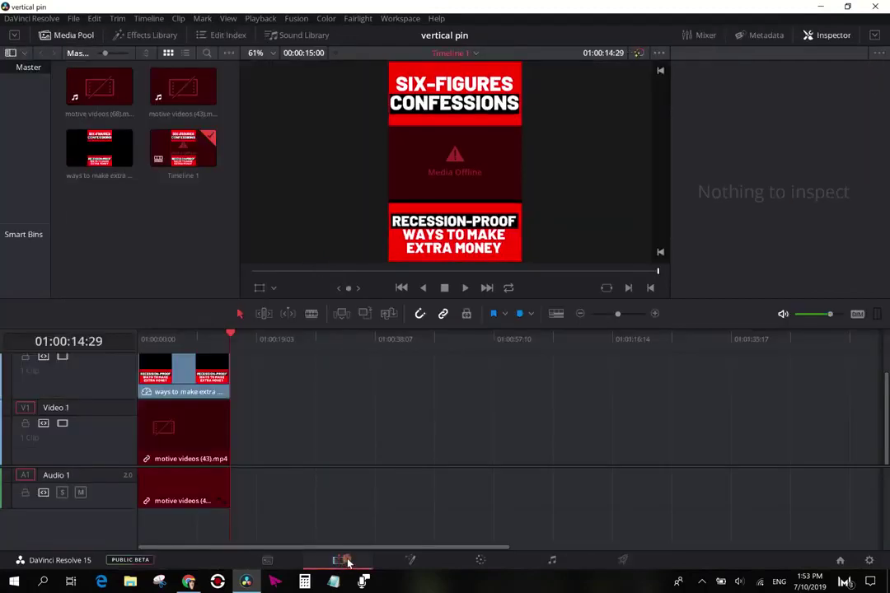
left_click(199, 430)
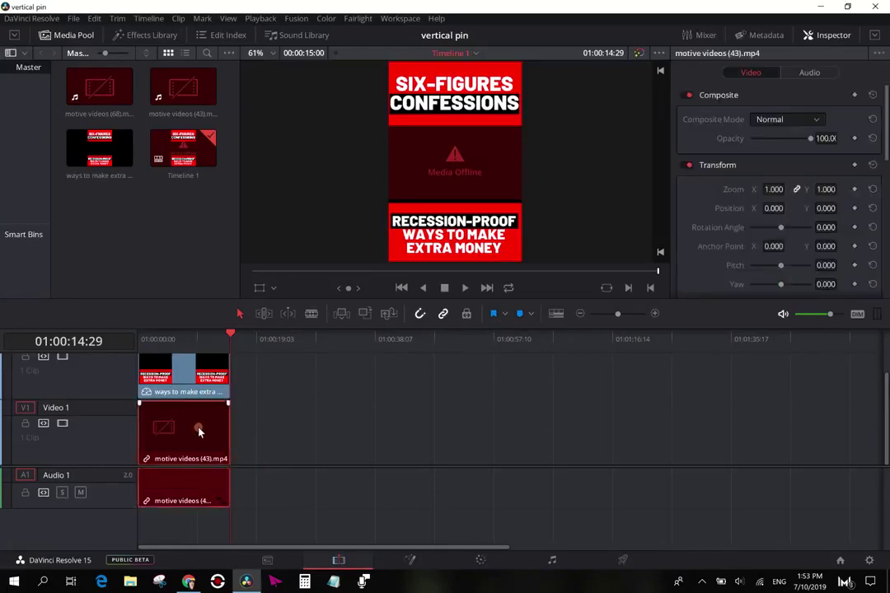
key("ctrl+a")
key("Delete")
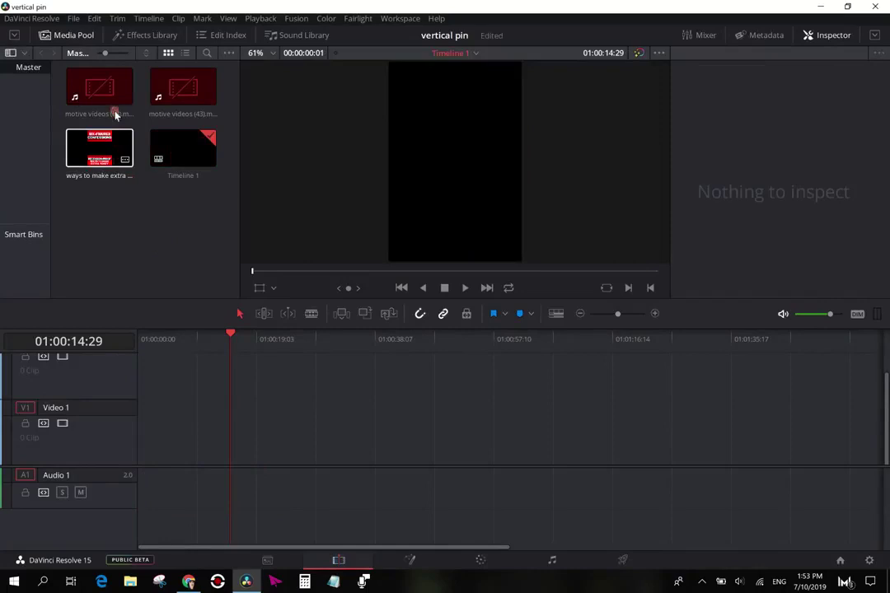
Select all four media pool clips and remove them from the media pool.
left_click(120, 93)
left_click(170, 161, "shift")
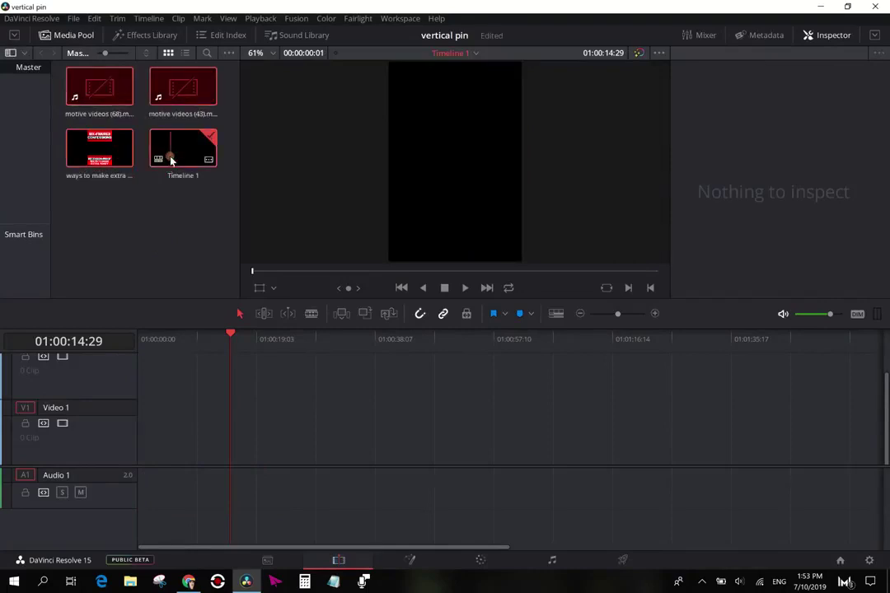
key("Delete")
left_click(560, 332)
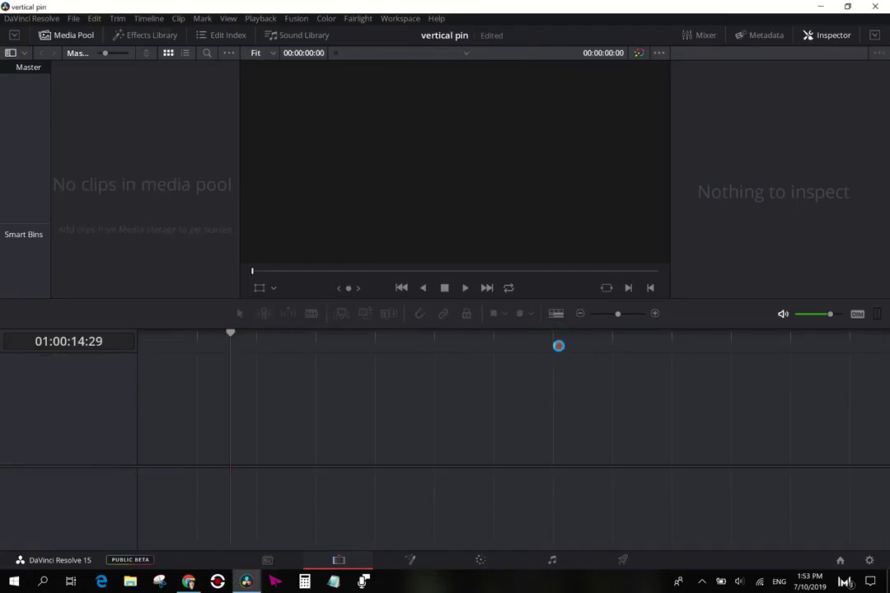
Import the 'Super Affiliate System video1' image from the Pins folder into the media pool.
key("ctrl+i")
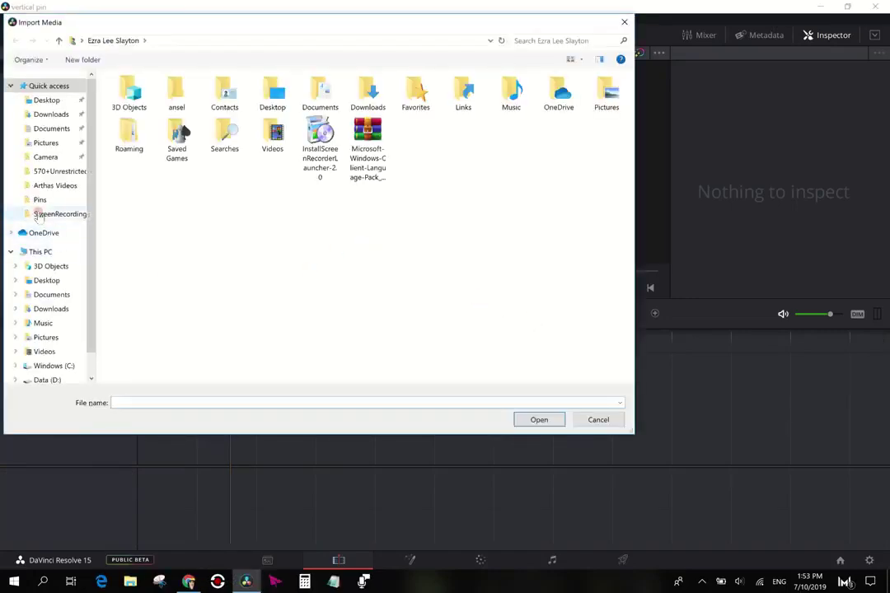
left_click(41, 200)
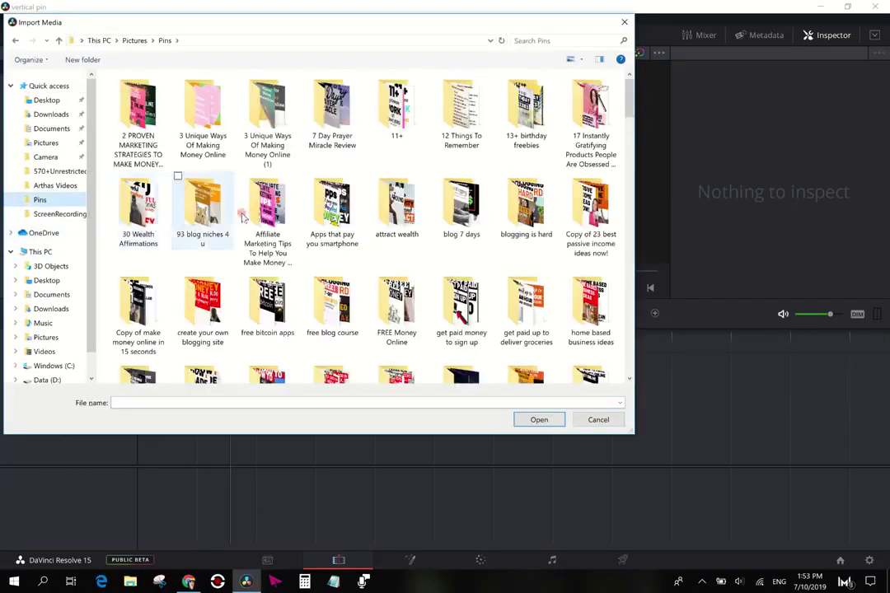
scroll(550, 251, "down", 2)
scroll(550, 252, "down", 15)
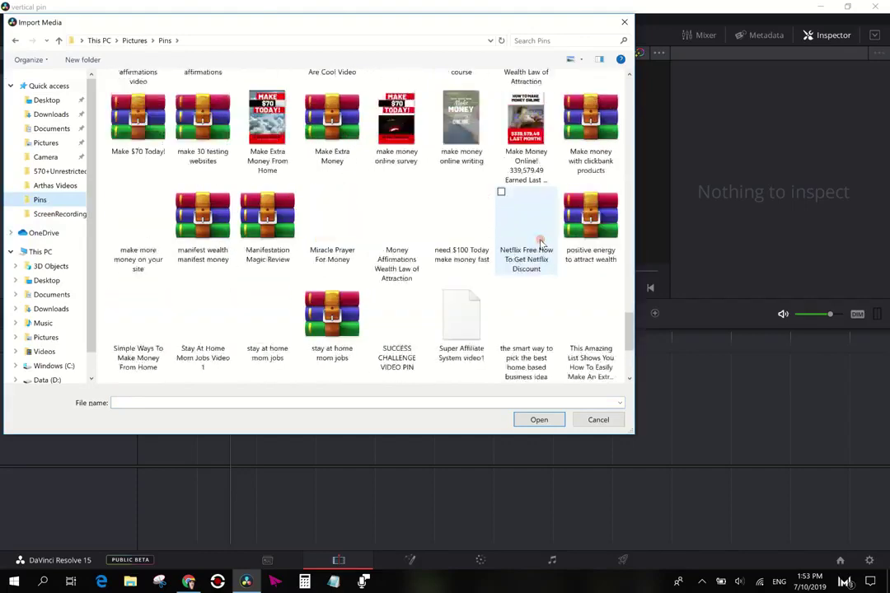
left_click(460, 124)
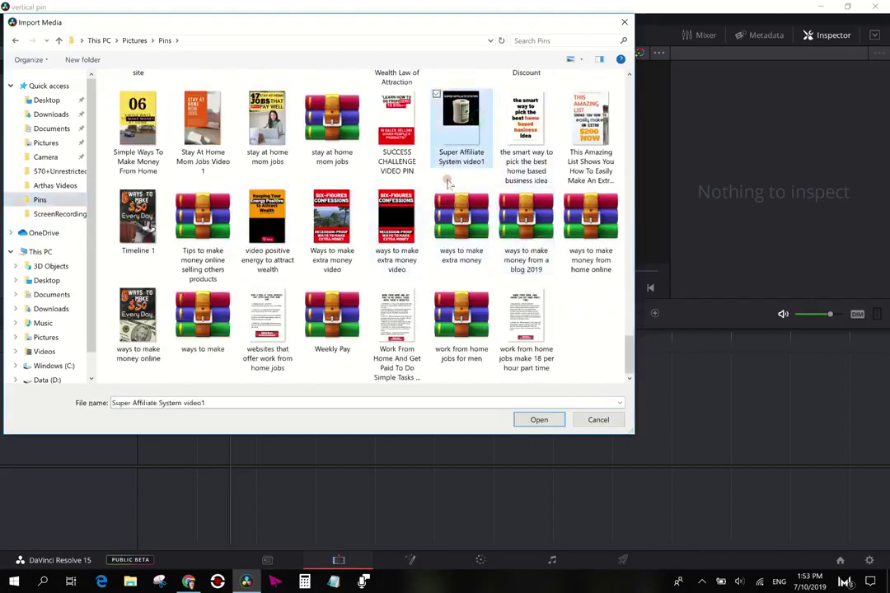
left_click(535, 420)
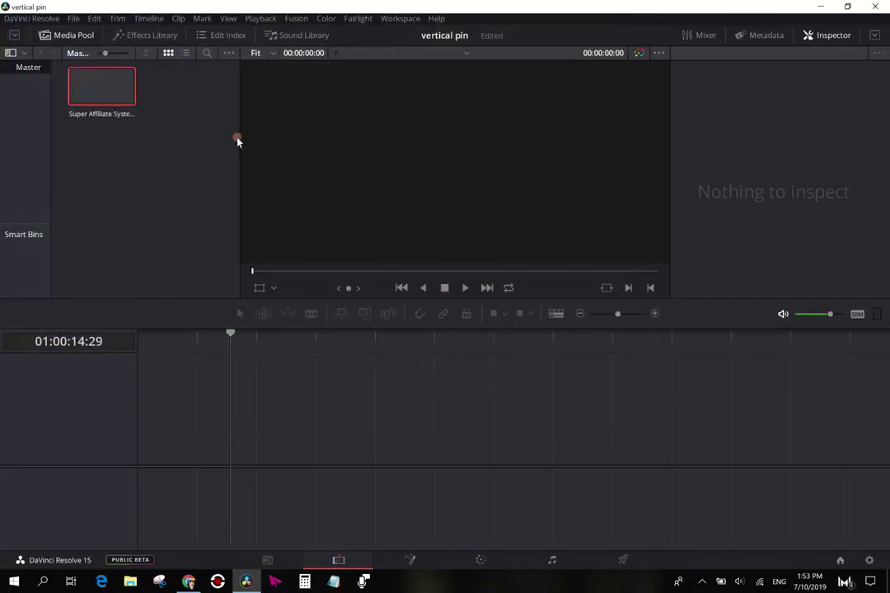
Glance at the ClickBank marketplace page in Chrome, then return to Resolve.
left_click(189, 581)
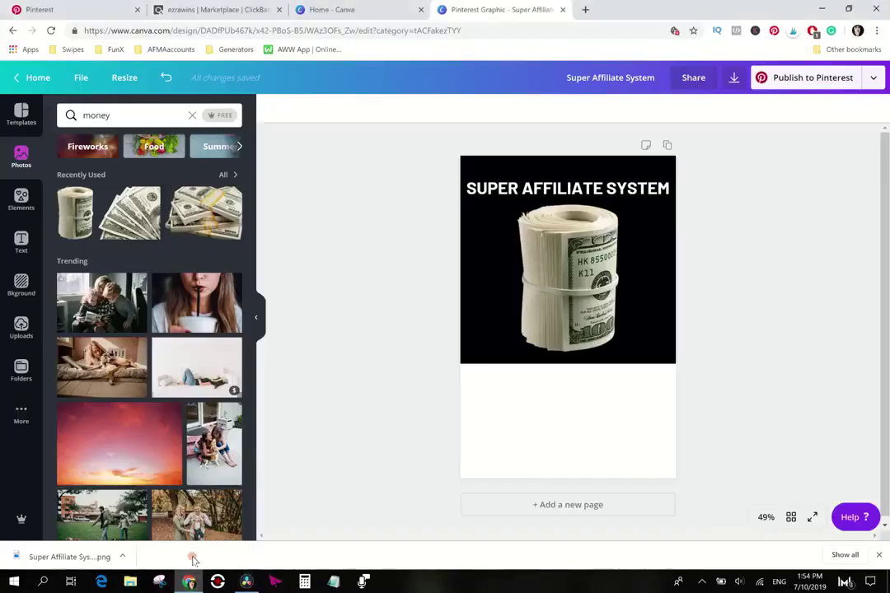
left_click(206, 9)
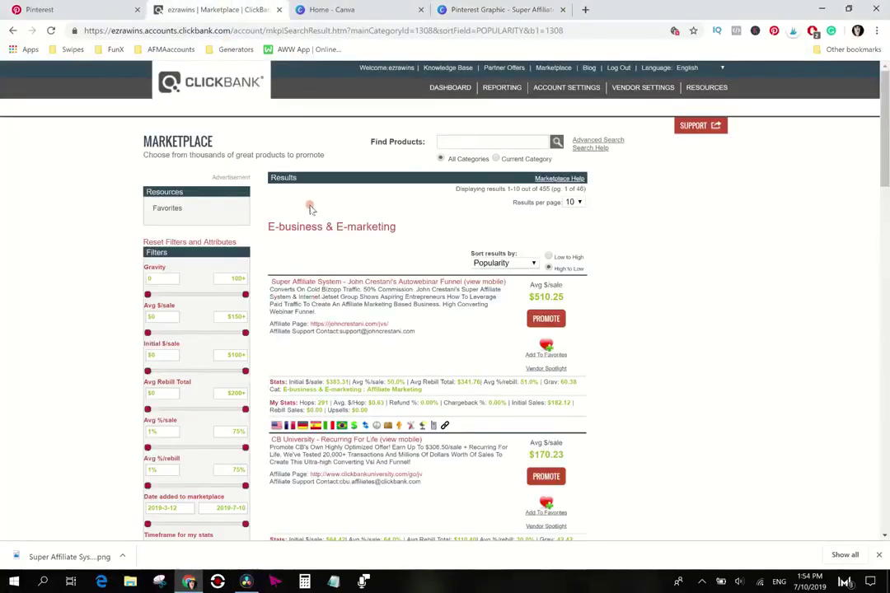
left_click(246, 581)
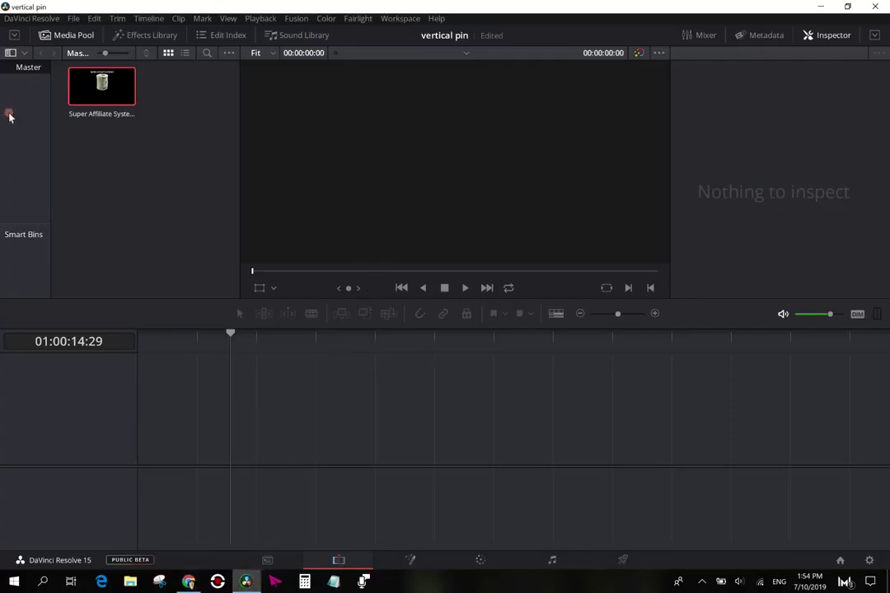
Import motive videos (32) from Data (D:) > Swipes Videos > motivational videos into the media pool.
double_click(116, 154)
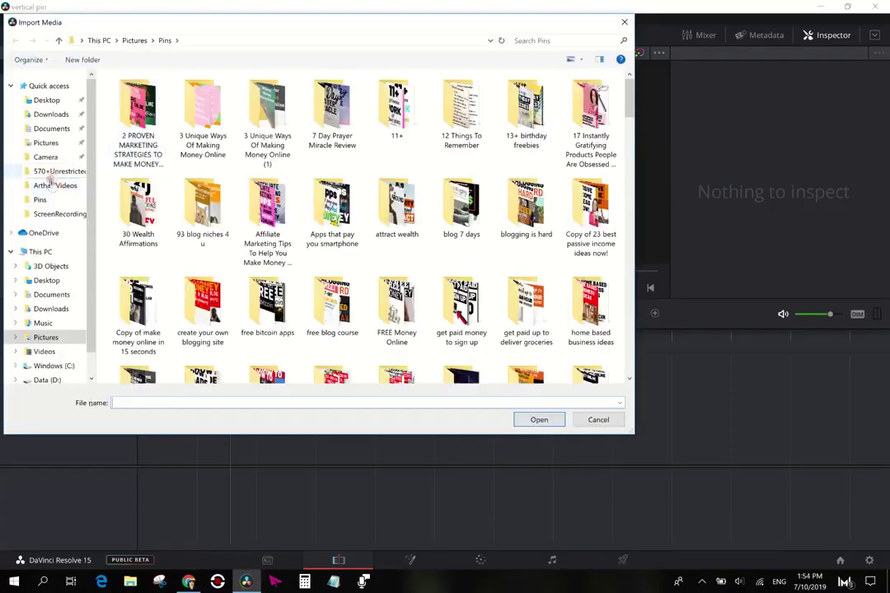
scroll(38, 340, "down", 1)
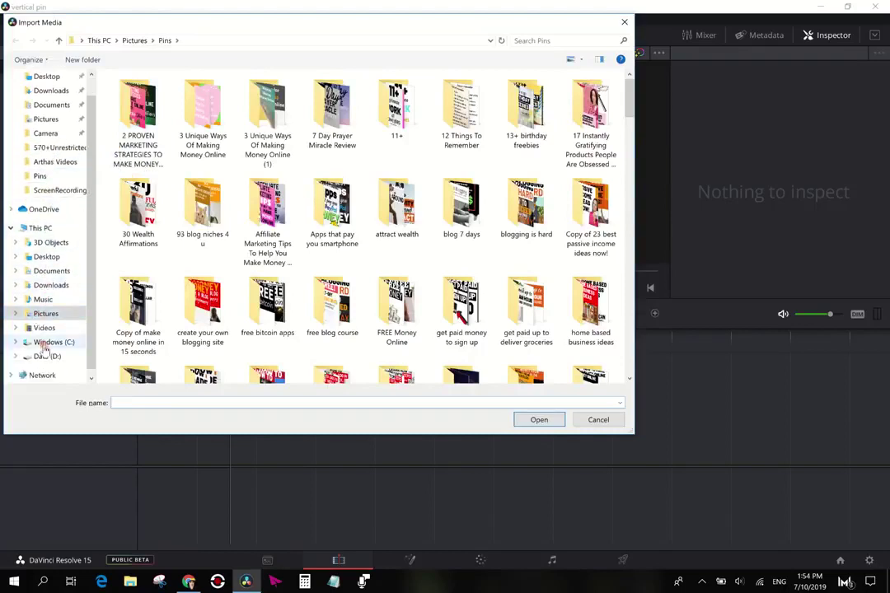
left_click(45, 355)
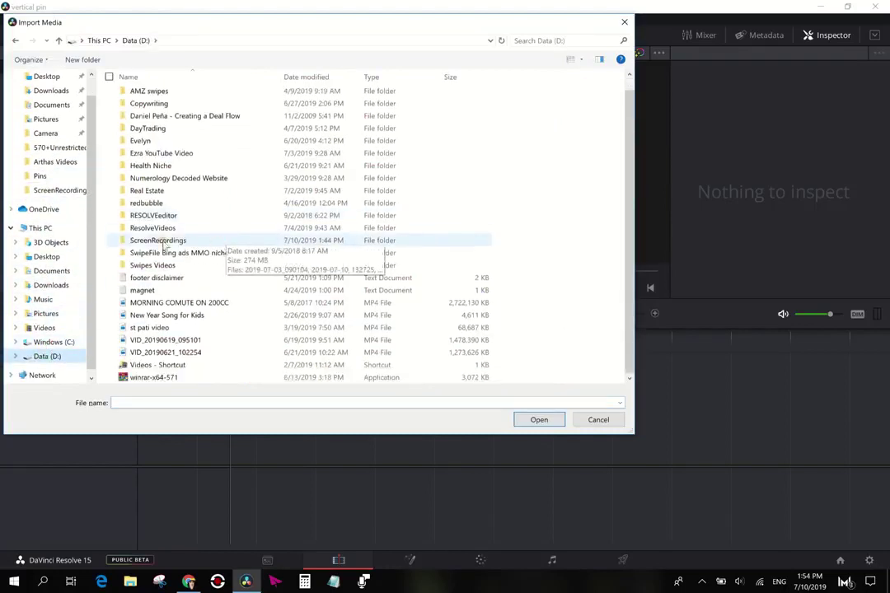
double_click(157, 265)
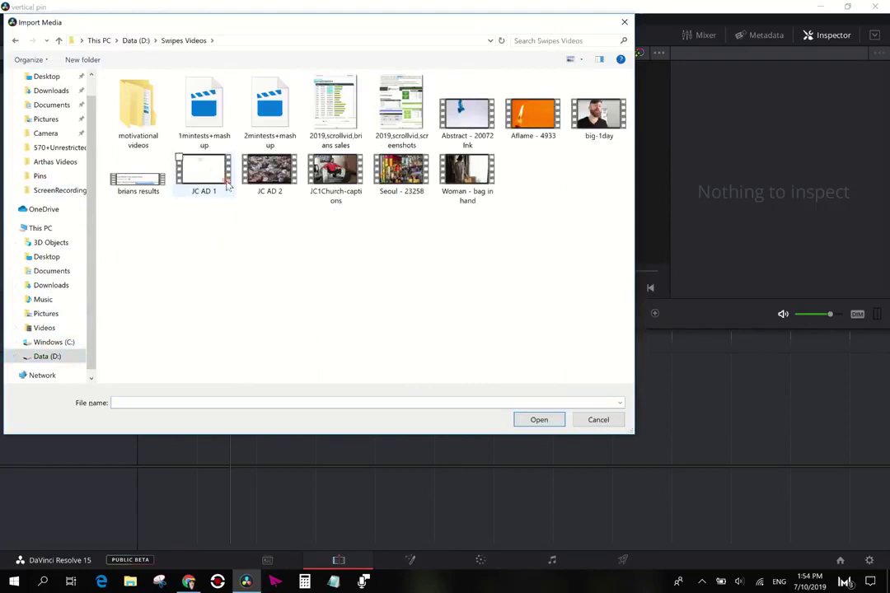
double_click(123, 128)
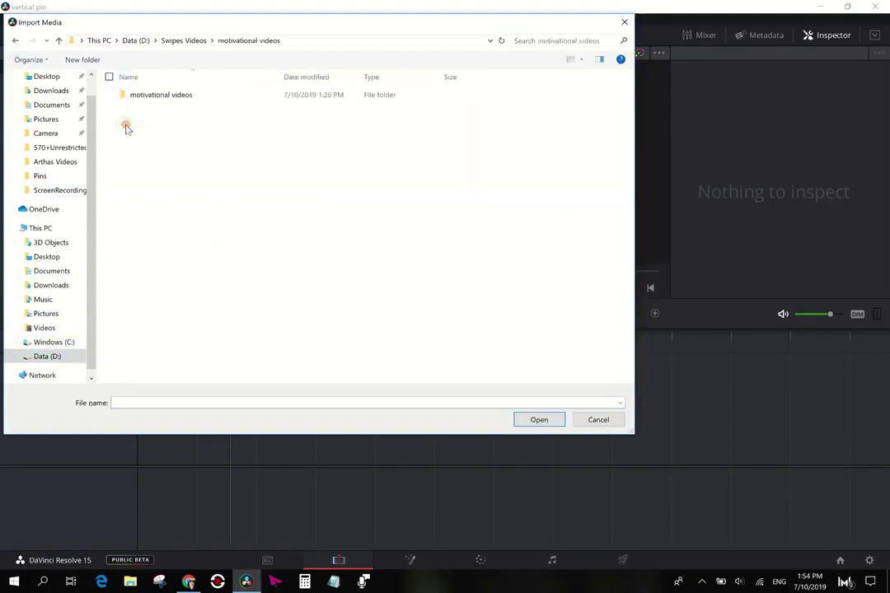
double_click(166, 97)
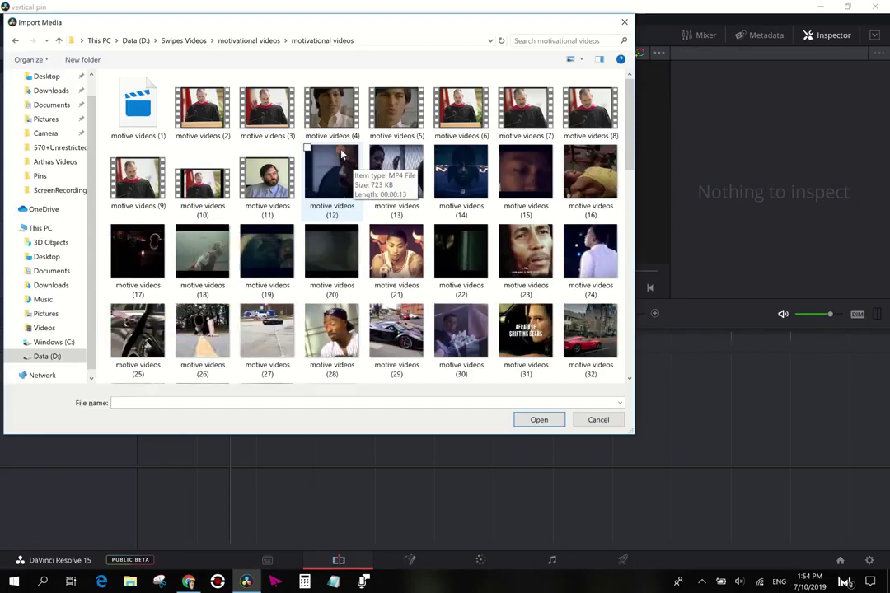
scroll(412, 271, "down", 3)
scroll(425, 278, "up", 3)
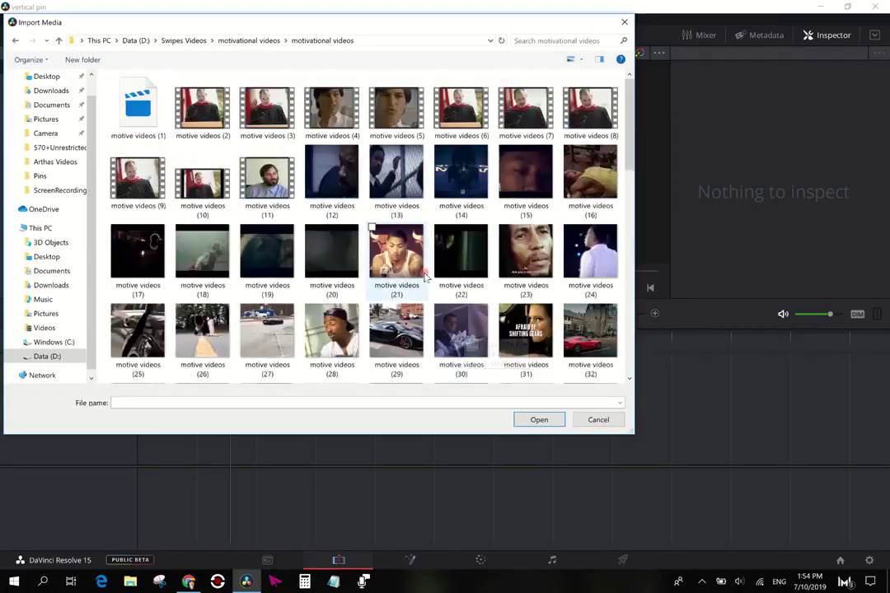
scroll(425, 278, "down", 2)
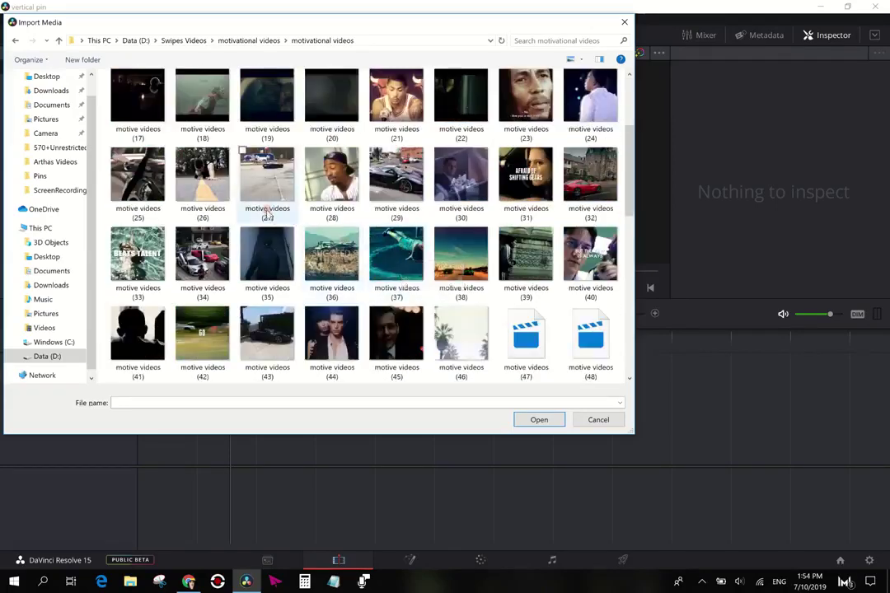
left_click(582, 181)
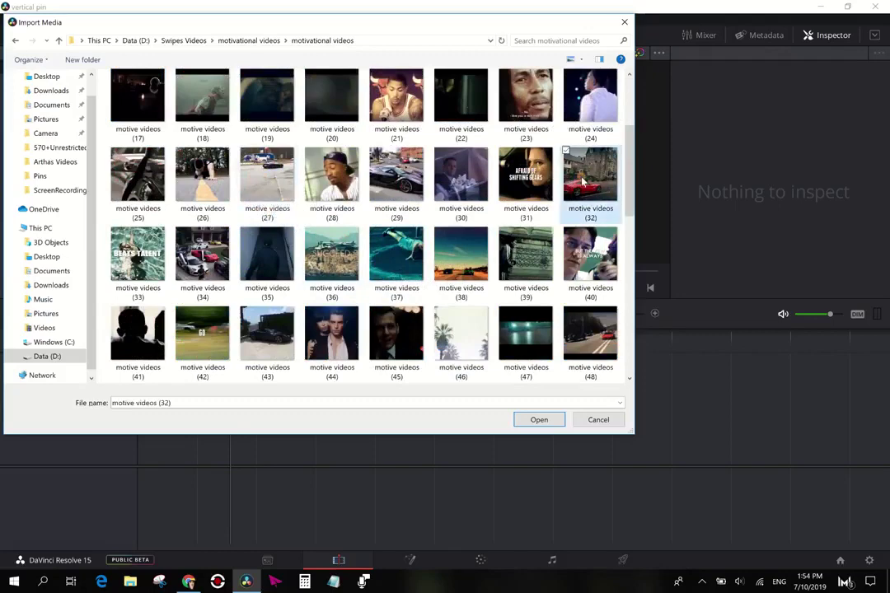
left_click(538, 421)
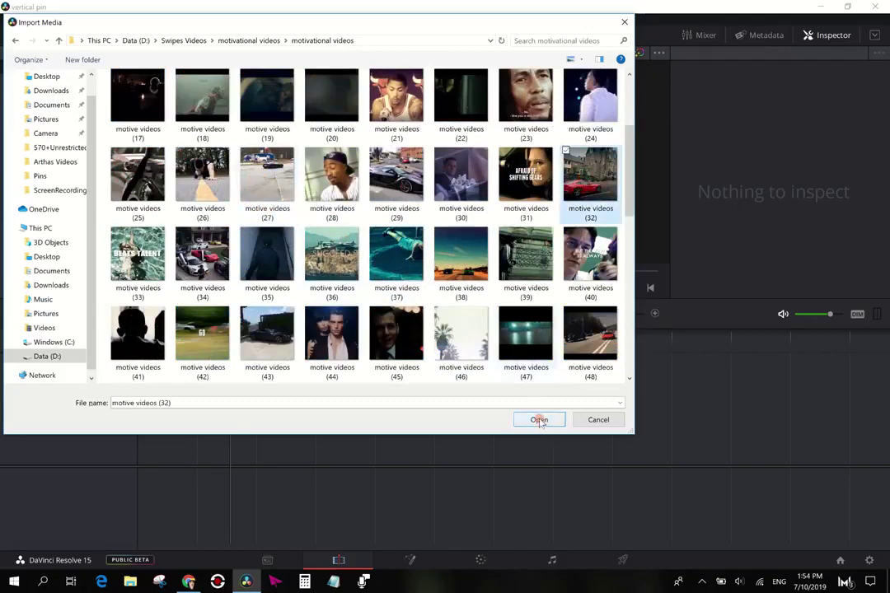
left_click(539, 419)
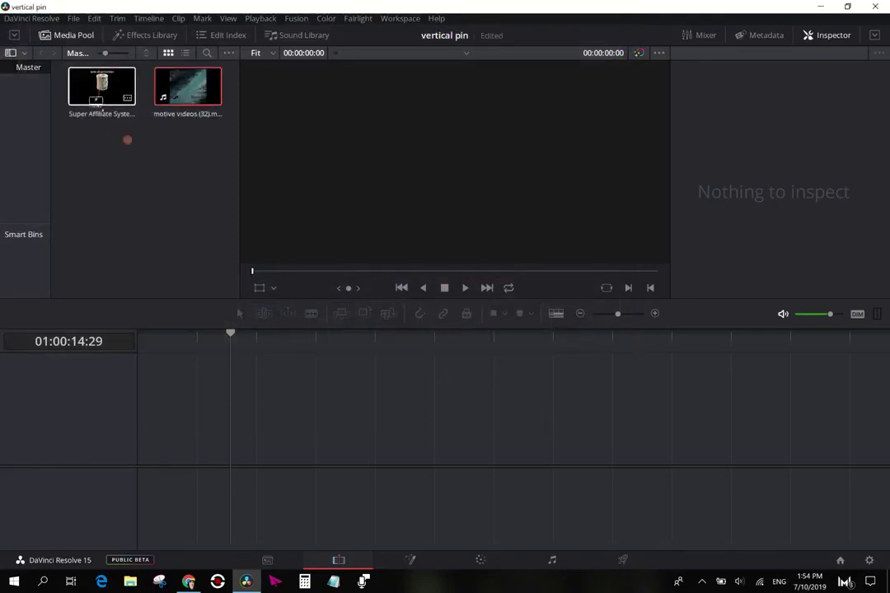
Stack the Super Affiliate image on V2 above the motive clip on V1, trimmed to match.
left_click_drag(99, 107, 157, 433)
left_click_drag(155, 391, 155, 382)
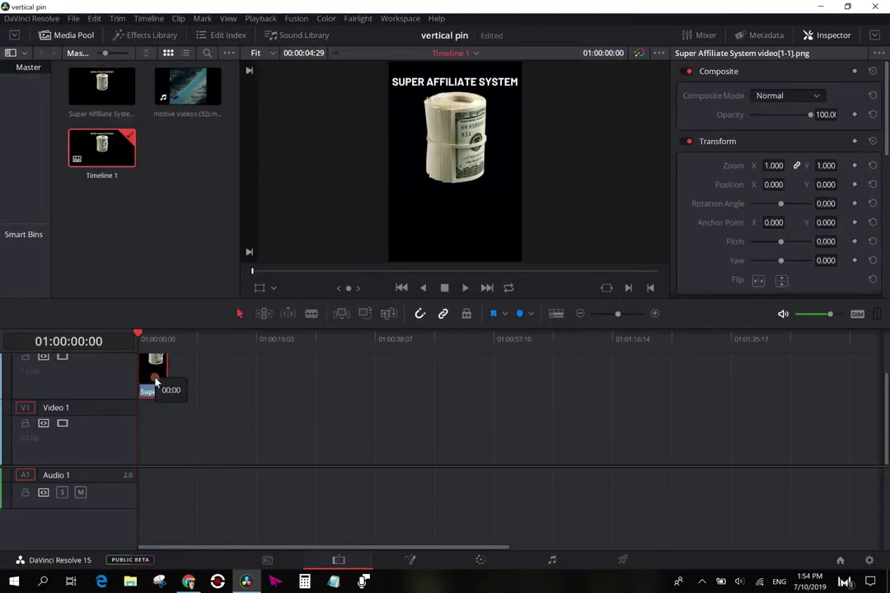
left_click_drag(188, 87, 113, 413)
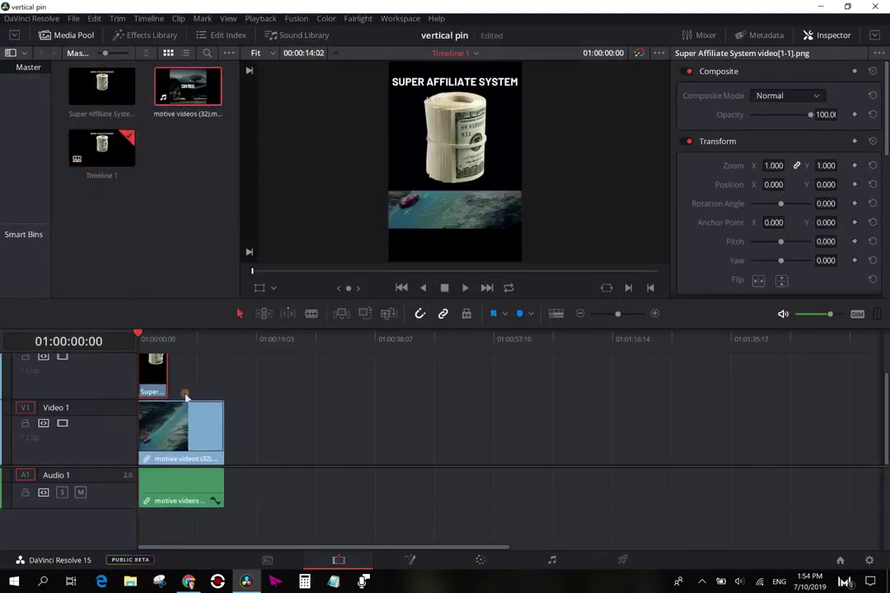
left_click_drag(167, 373, 223, 371)
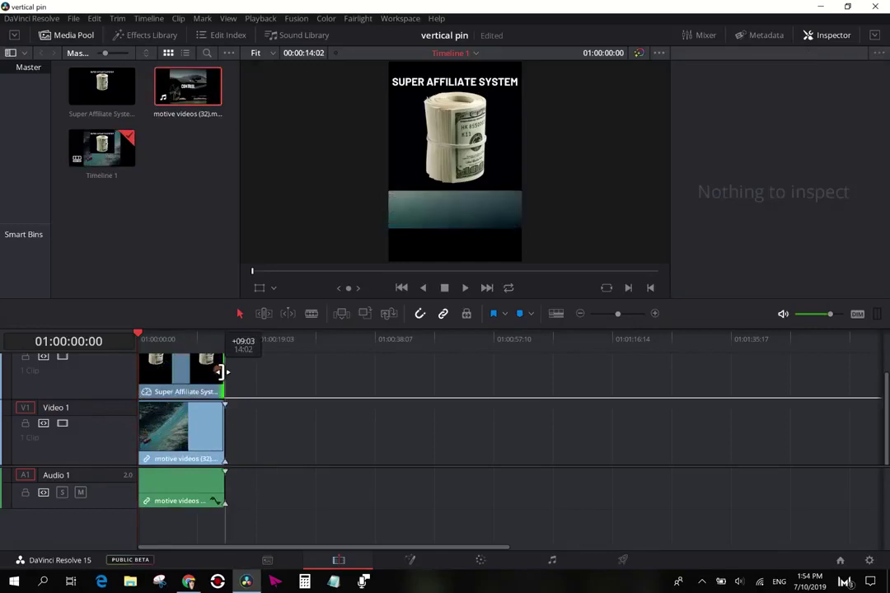
Set the motive clip's Zoom to 1.05 and Position Y to -252, previewing the result.
left_click(176, 376)
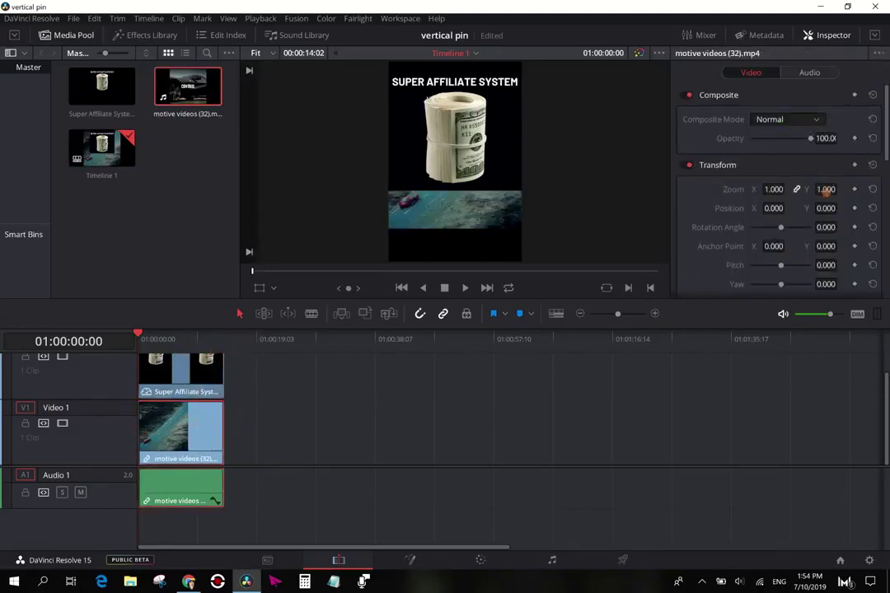
left_click_drag(825, 189, 643, 203)
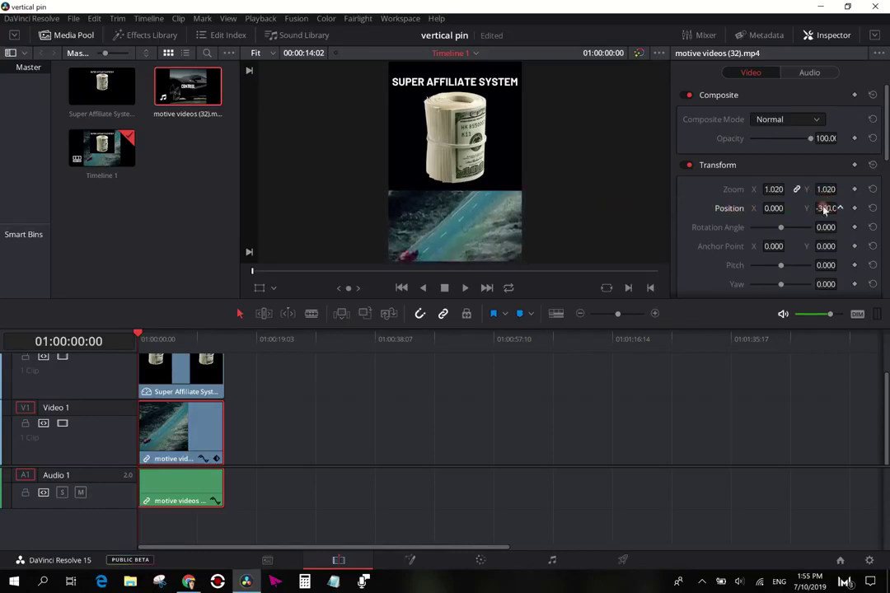
left_click(872, 188)
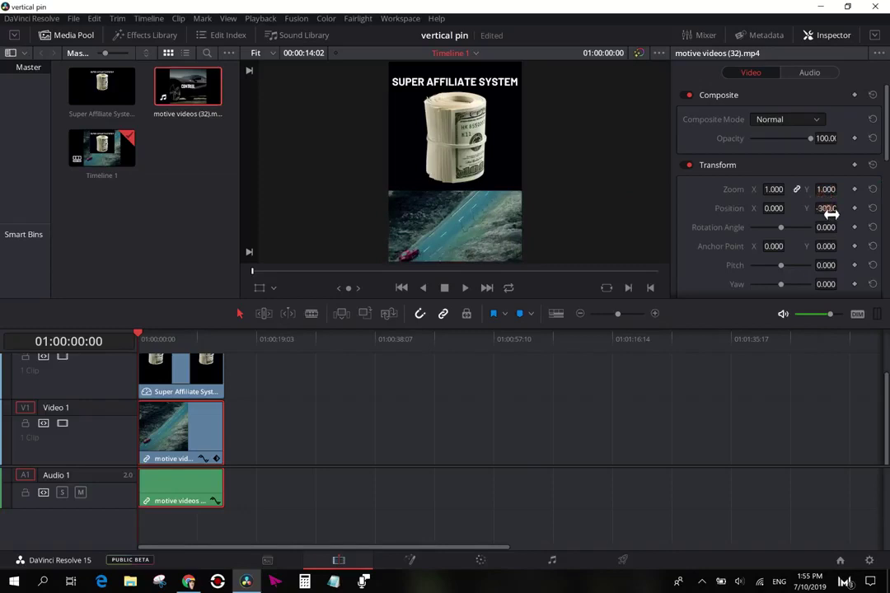
left_click_drag(830, 213, 717, 209)
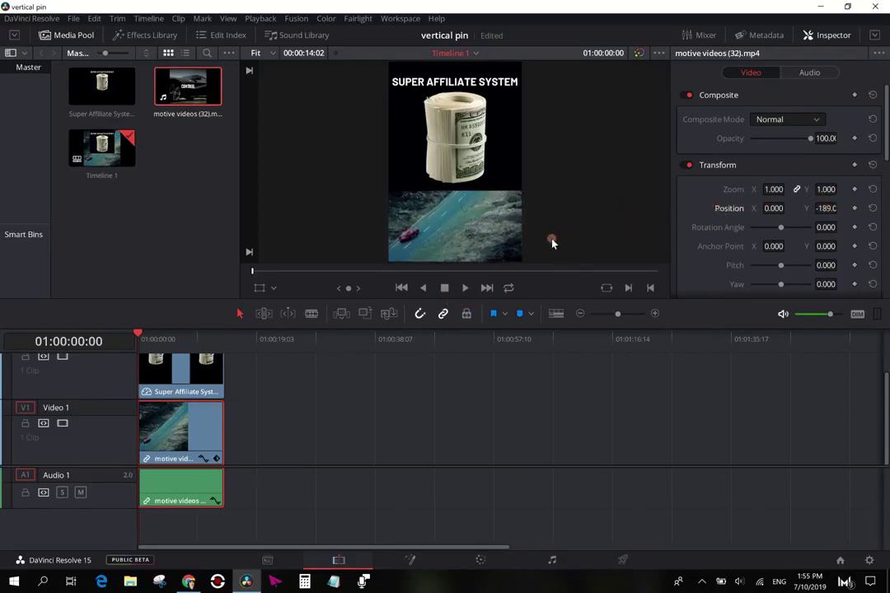
key("space")
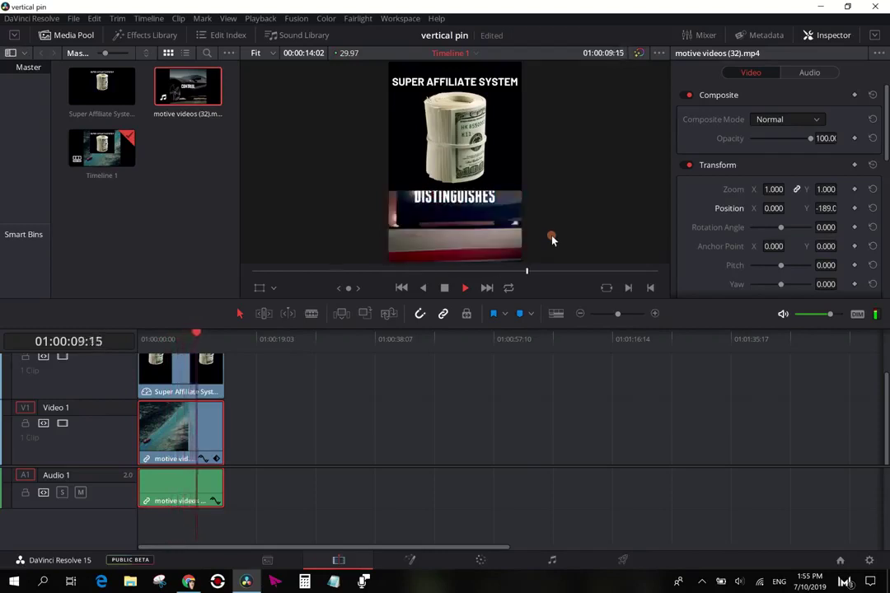
key("space")
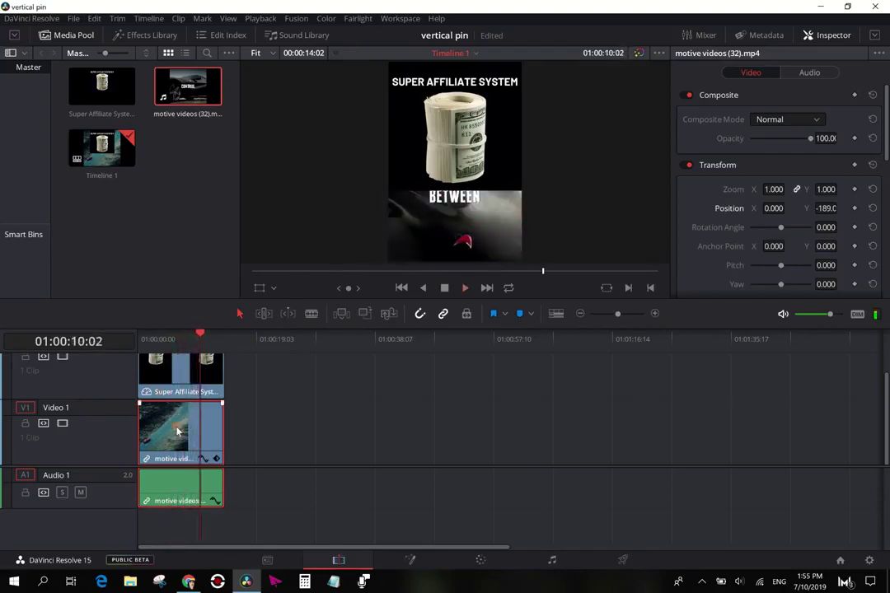
left_click(719, 196)
left_click(728, 164)
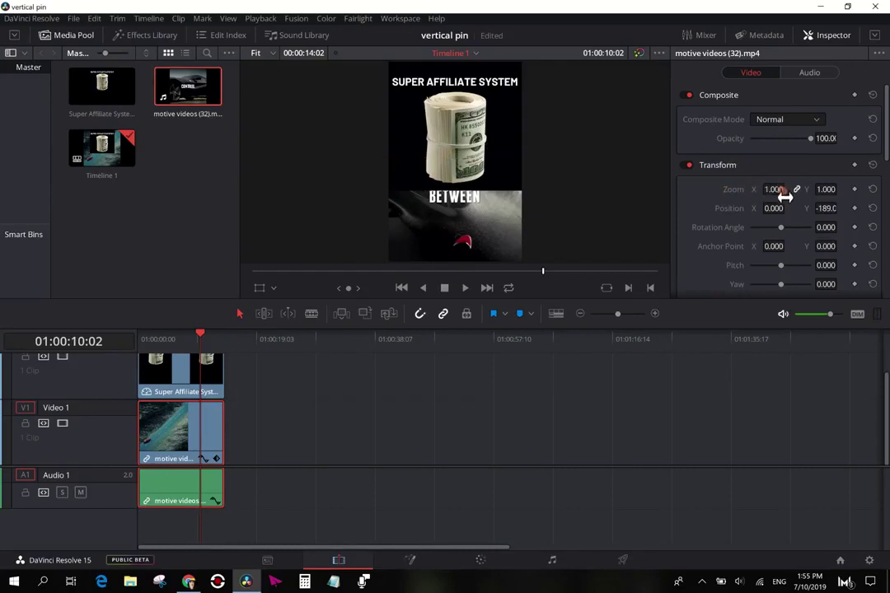
mouse_move(778, 195)
left_mouse_down()
mouse_move(787, 190)
mouse_move(770, 208)
mouse_move(777, 208)
left_mouse_up()
key("space")
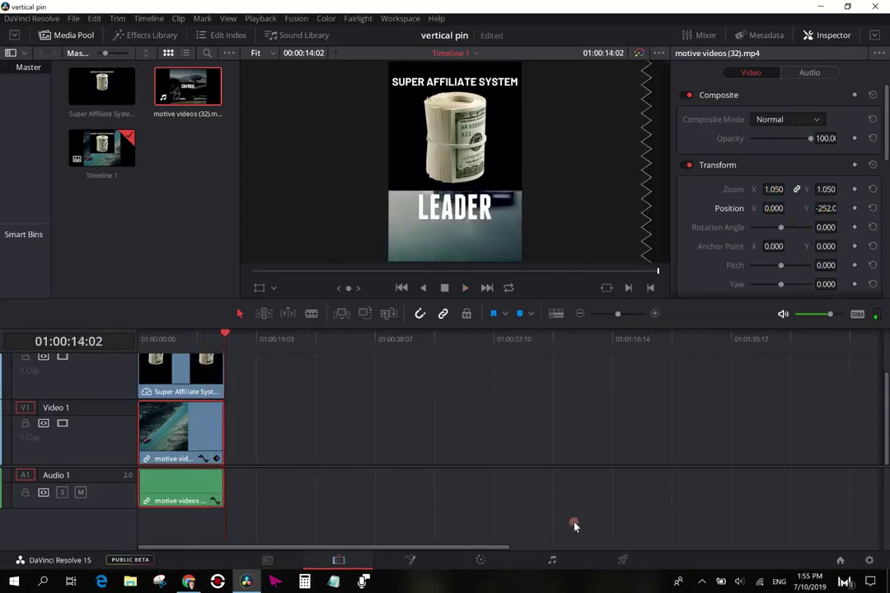
left_click(622, 558)
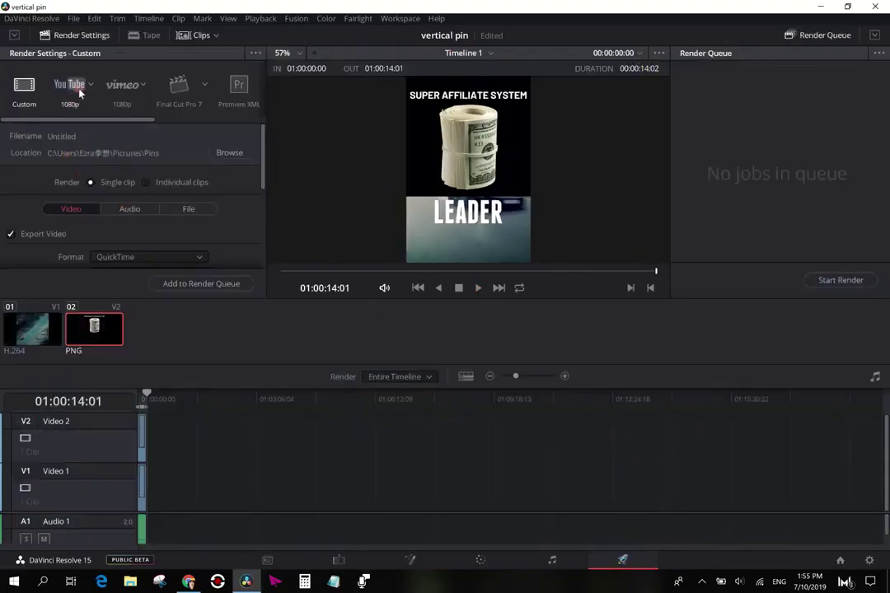
Set the render format to MP4 and enable audio export.
scroll(139, 193, "down", 1)
left_click(139, 221)
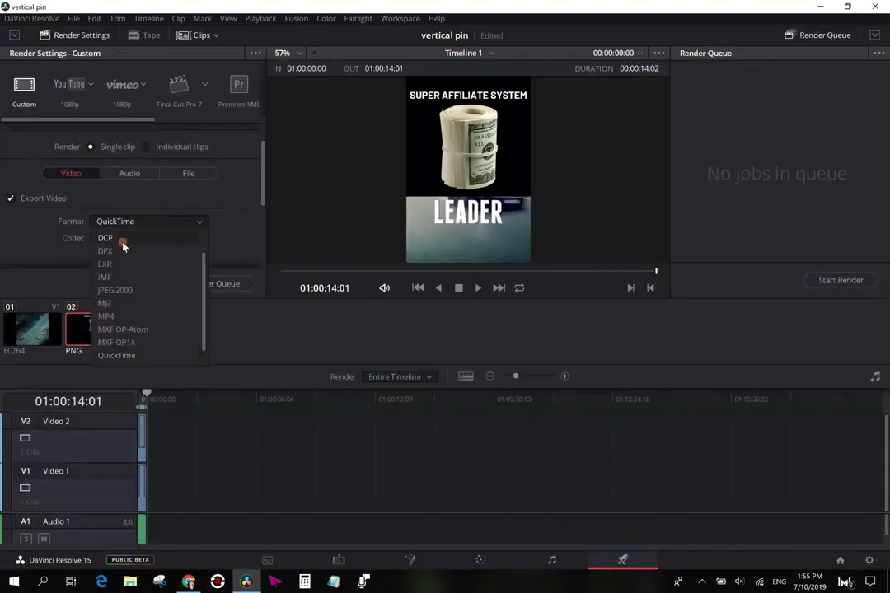
left_click(116, 304)
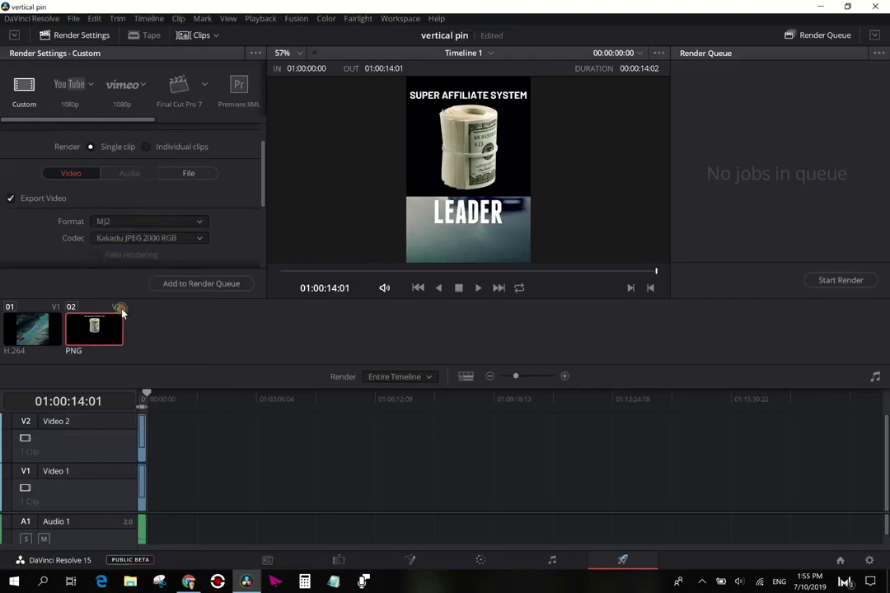
left_click(125, 222)
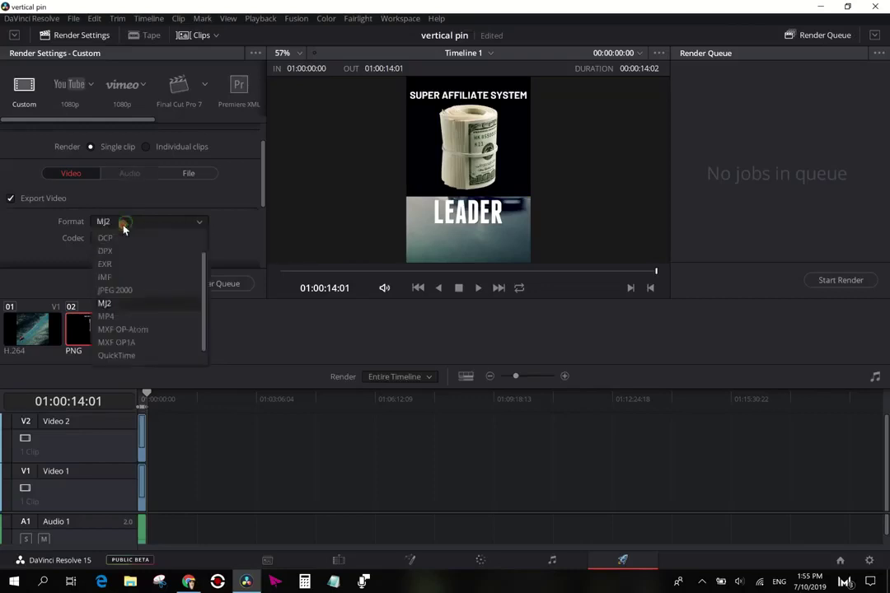
left_click(115, 317)
scroll(165, 223, "down", 3)
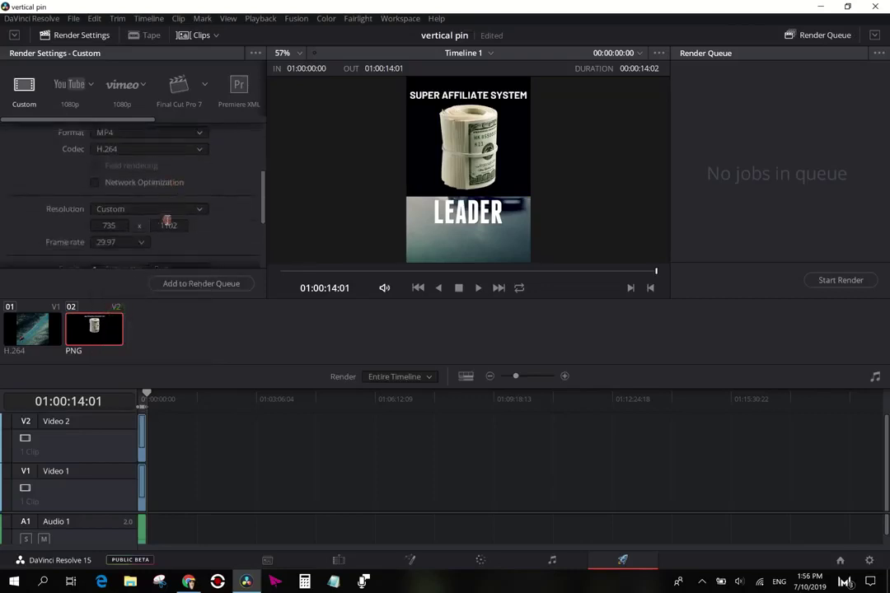
left_click(120, 226)
scroll(216, 232, "up", 3)
scroll(164, 206, "up", 1)
left_click(129, 190)
left_click(12, 215)
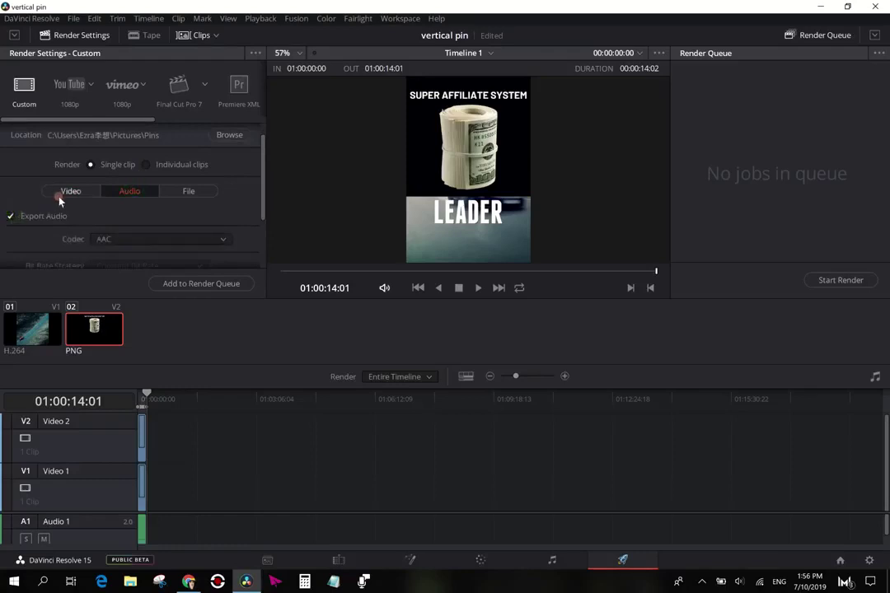
left_click(69, 191)
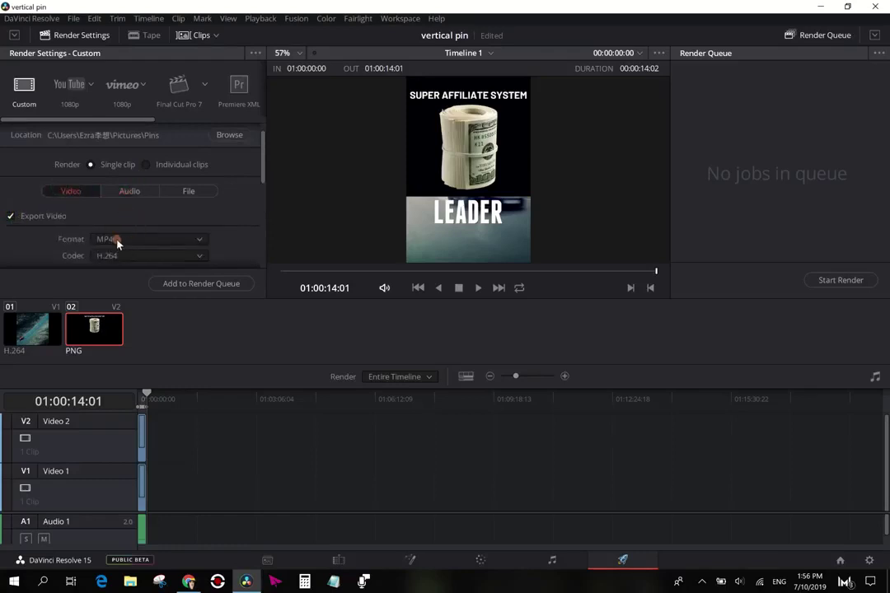
Name the output 'Super Affiliate Demo Video Pin' and add it to the render queue.
scroll(40, 234, "down", 3)
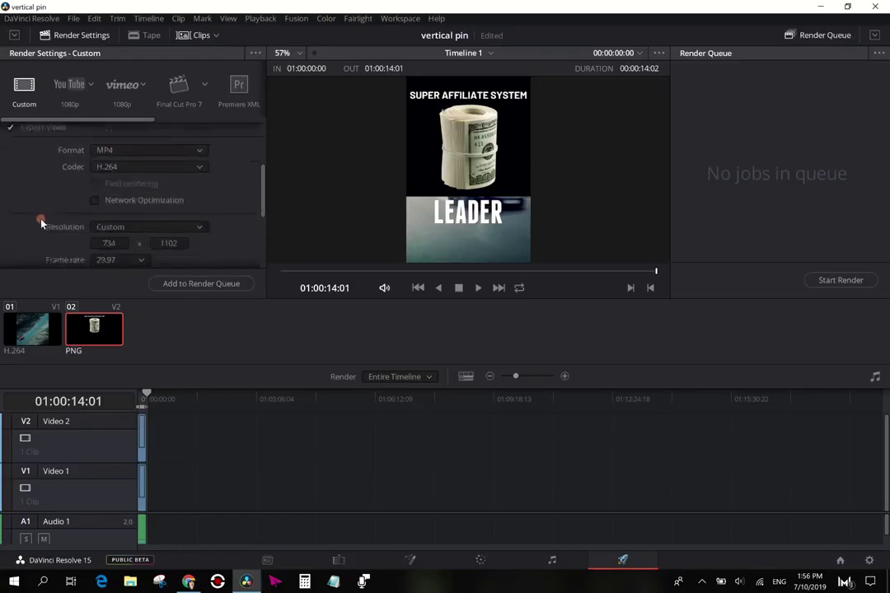
scroll(43, 223, "down", 2)
scroll(48, 222, "up", 1)
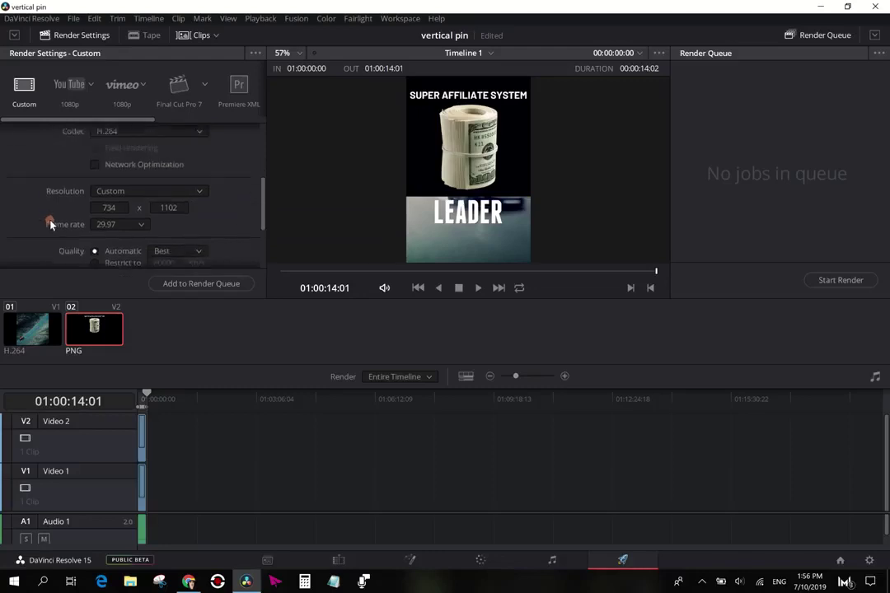
scroll(49, 224, "up", 5)
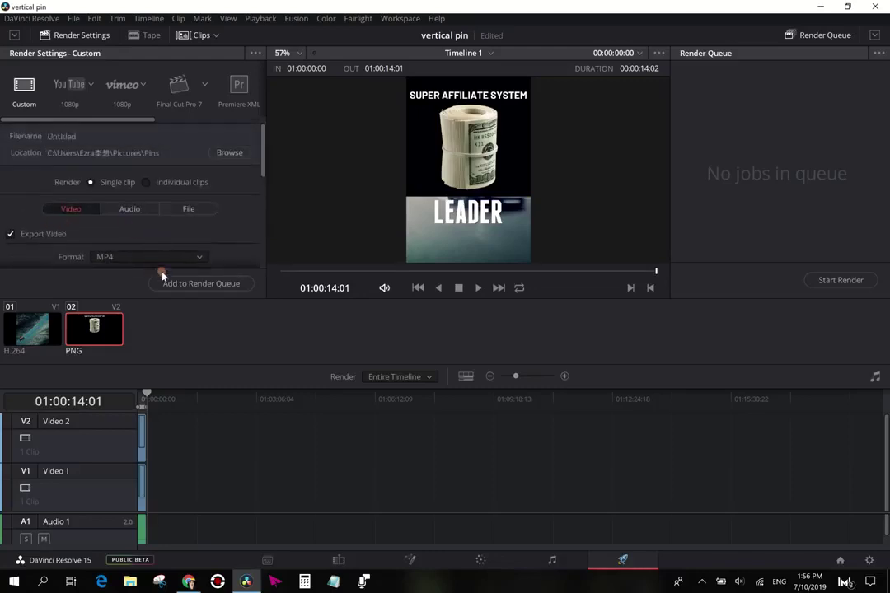
left_click(99, 137)
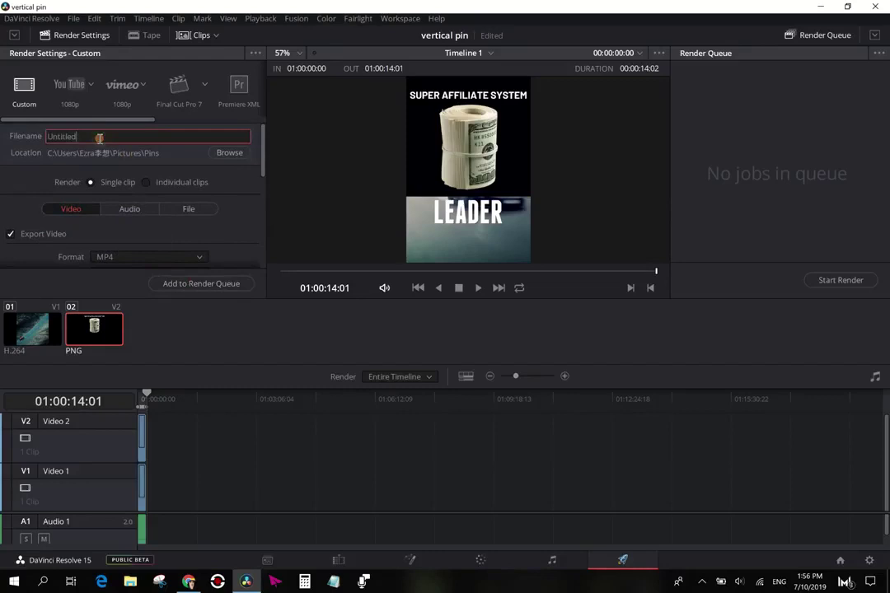
left_click_drag(99, 137, 34, 142)
type("Super Affiliate Demo Video Pin")
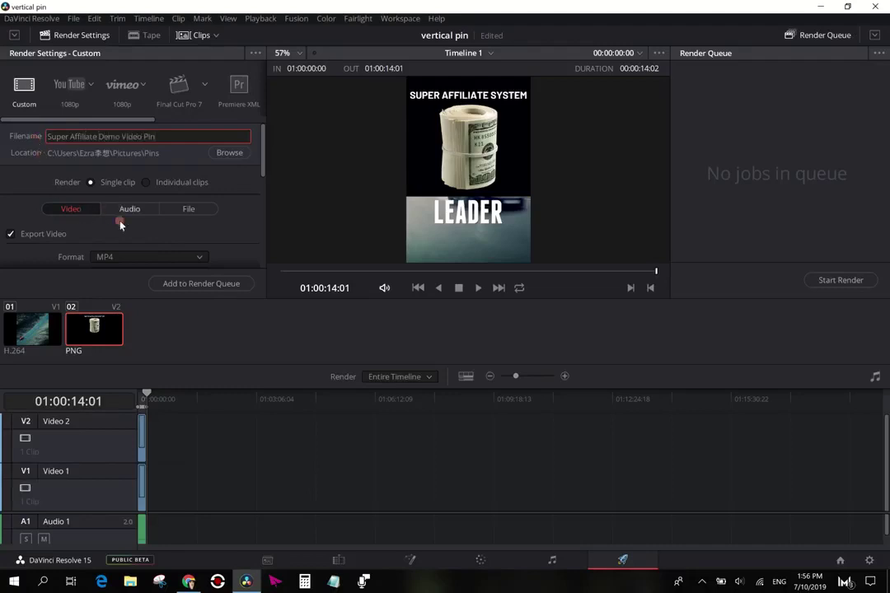
left_click(200, 283)
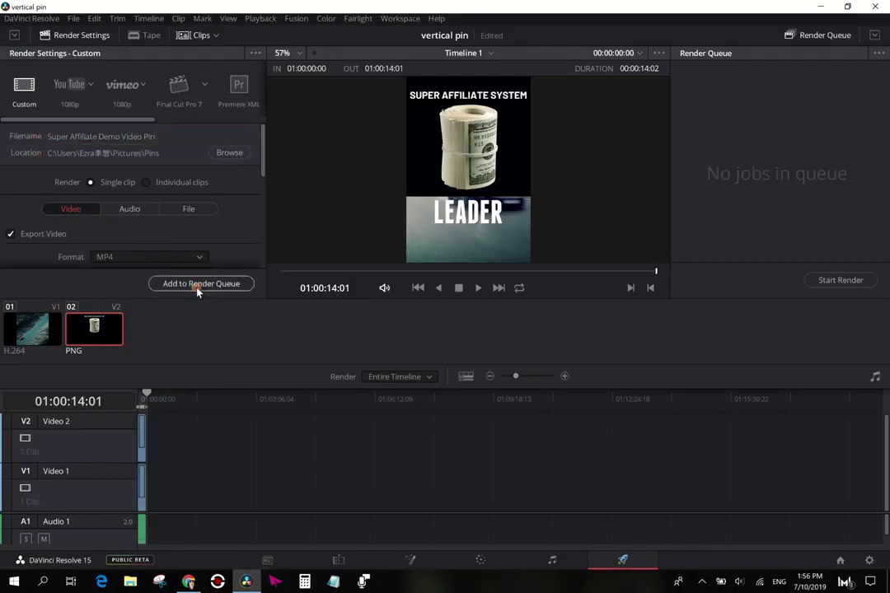
Render the queued job, open the rendered file's folder, and close Resolve.
left_click(841, 281)
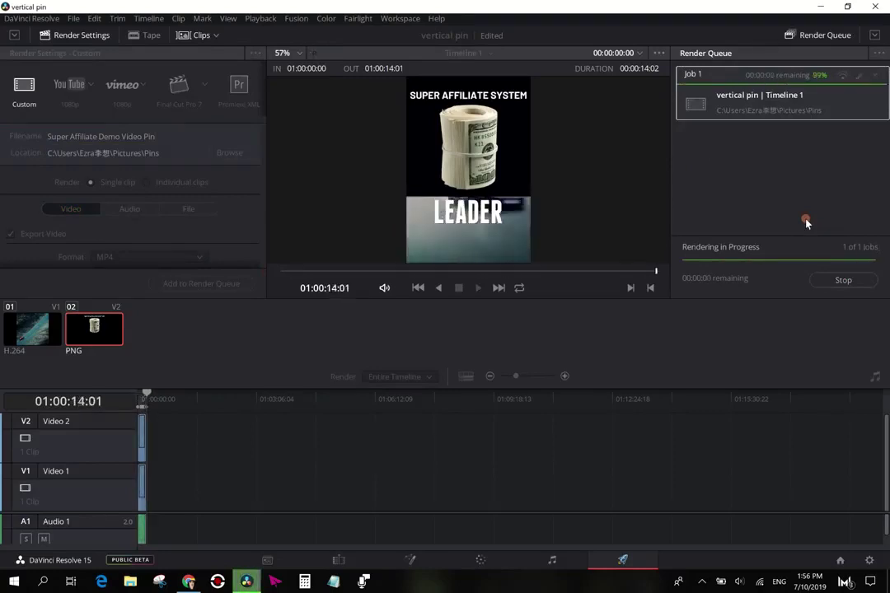
right_click(784, 102)
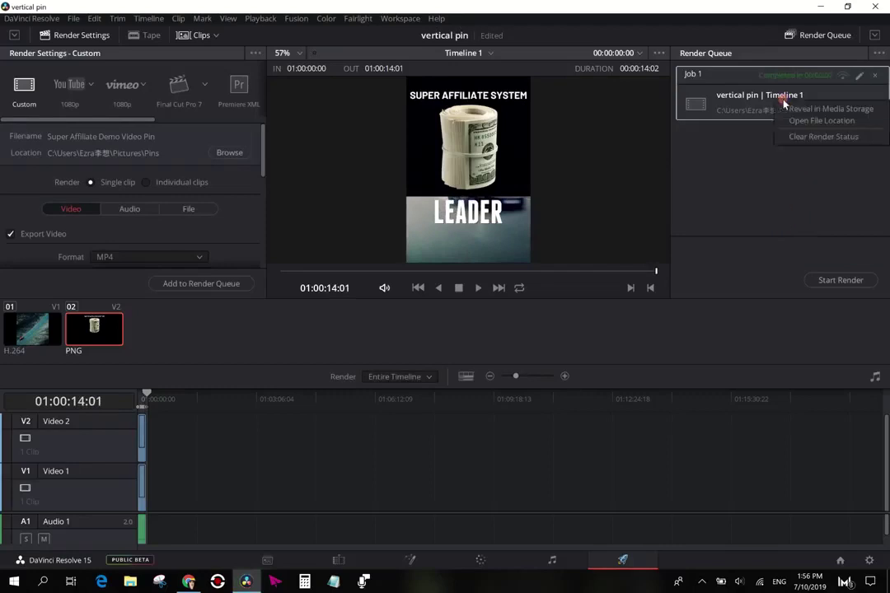
left_click(819, 121)
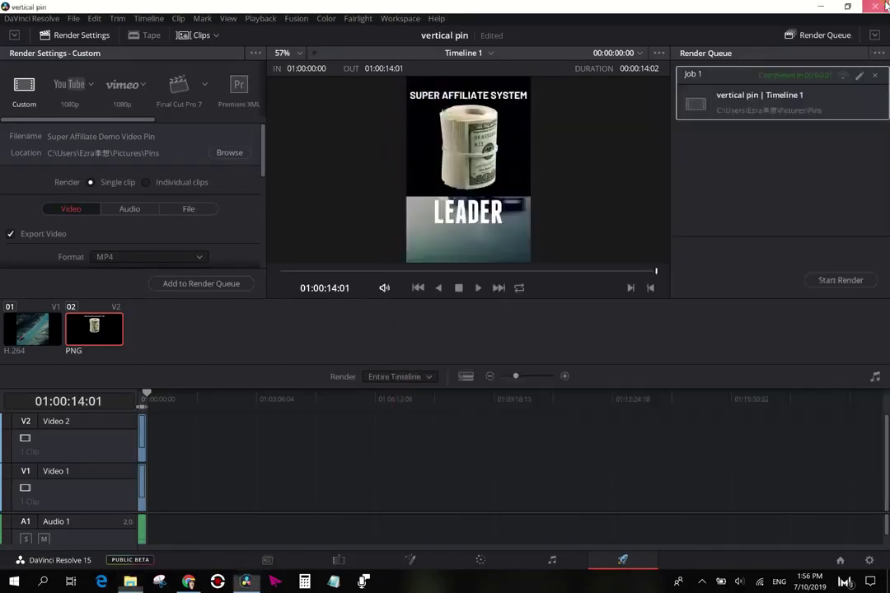
key("alt+F4")
Save the Resolve project, then upload Super Affiliate Demo Video Pin into a new Pinterest pin.
left_click(566, 330)
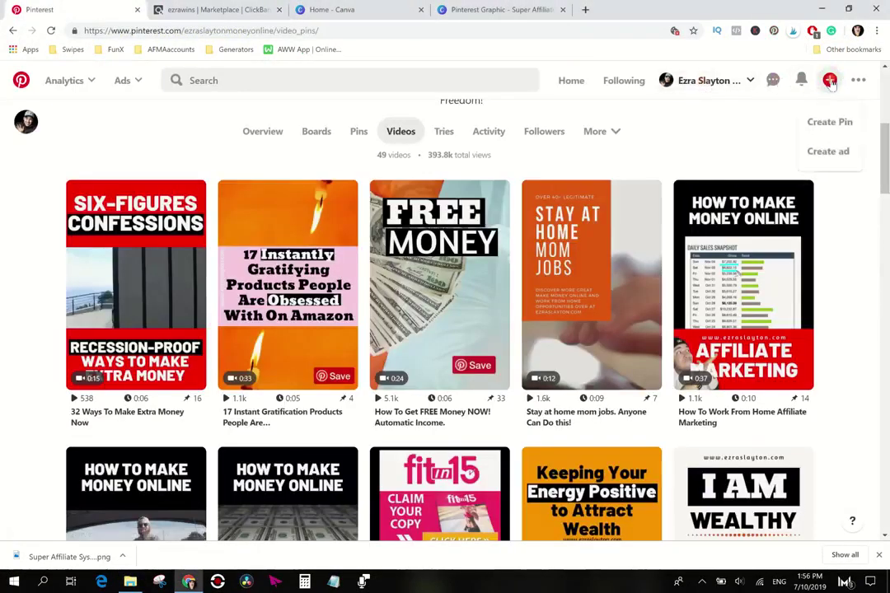
left_click(825, 123)
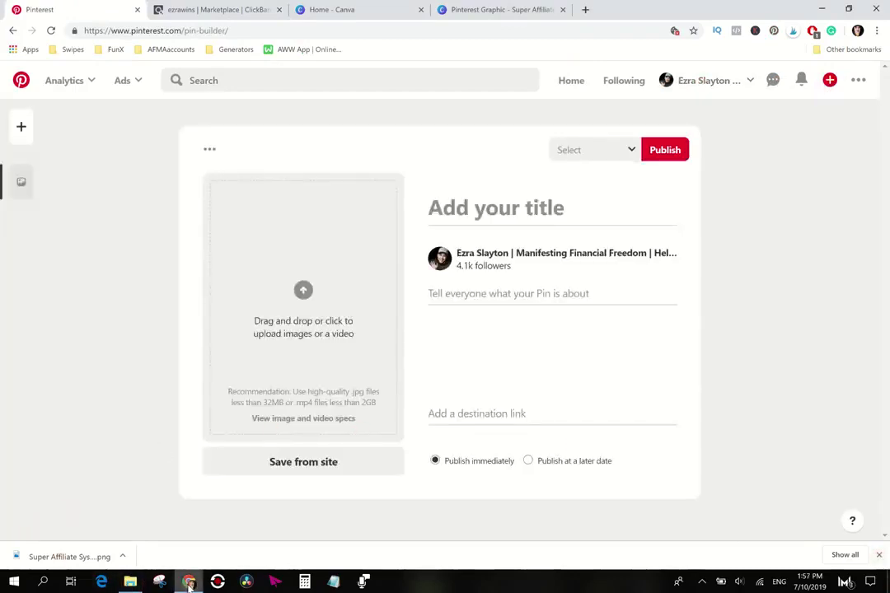
left_click(130, 581)
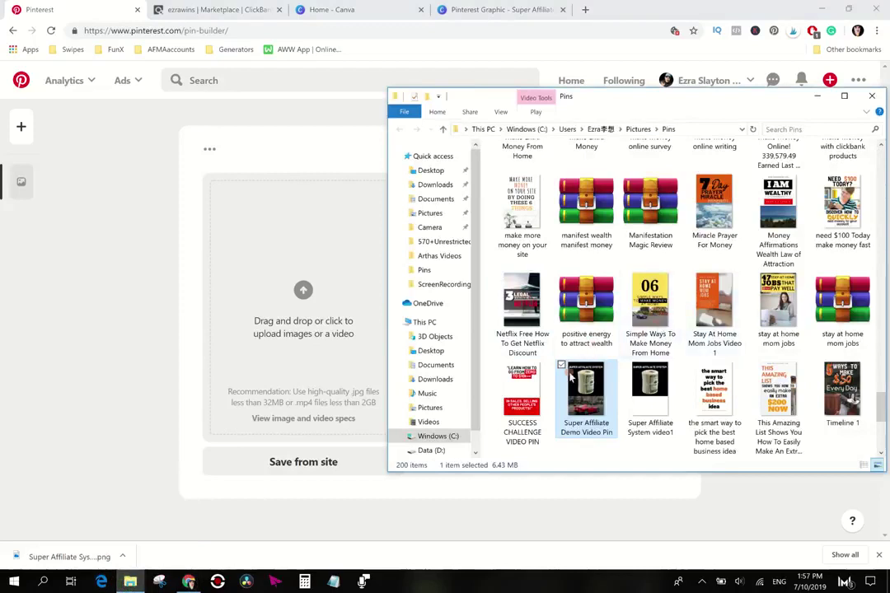
left_click_drag(585, 391, 313, 301)
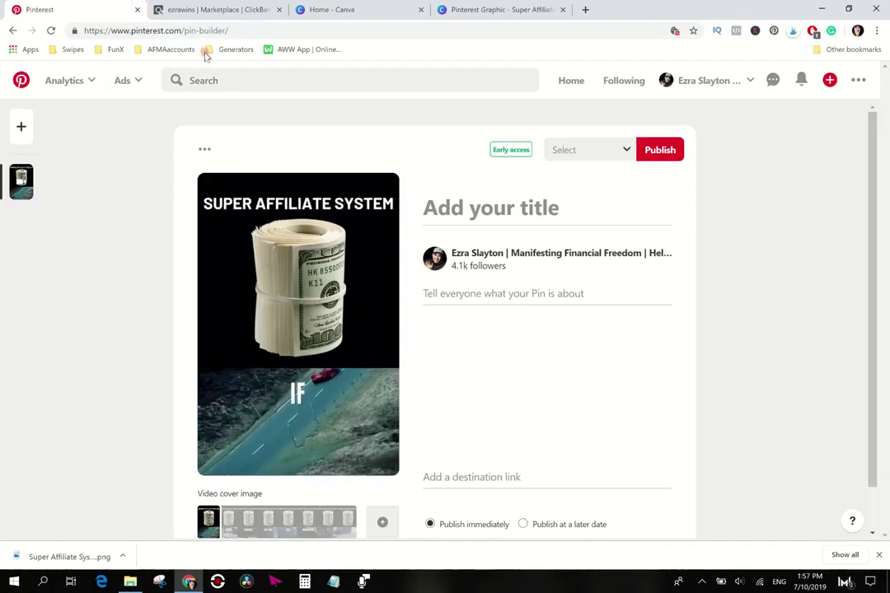
Title the pin 'Affiliate Marketing Training Free Value Make Money From Home!' and add a hashtagged description.
left_click(490, 213)
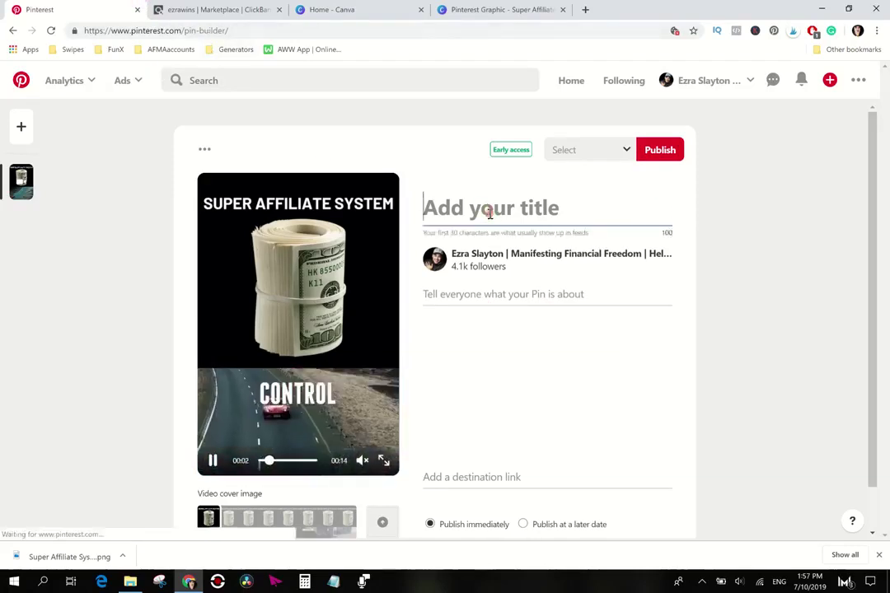
type("Affil")
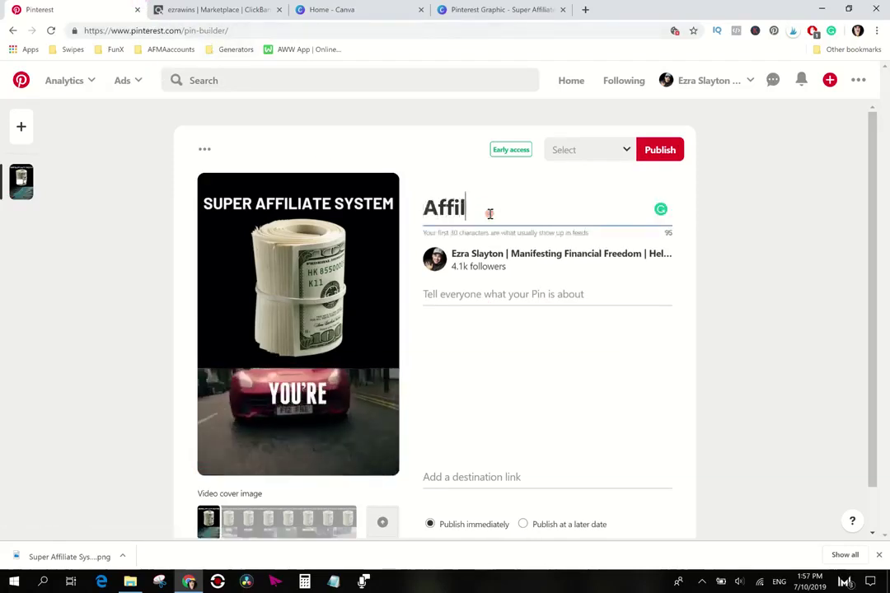
type("iate Marketing ")
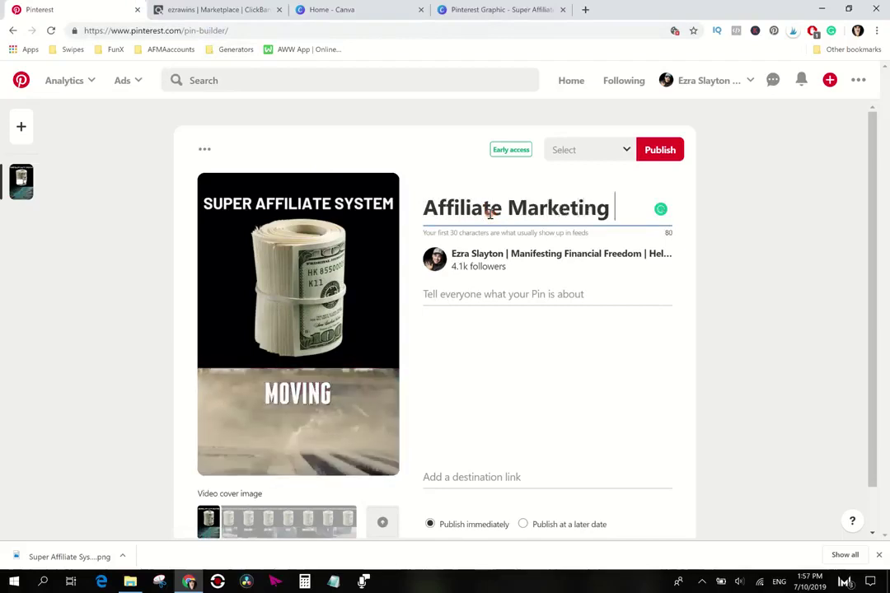
type("Training")
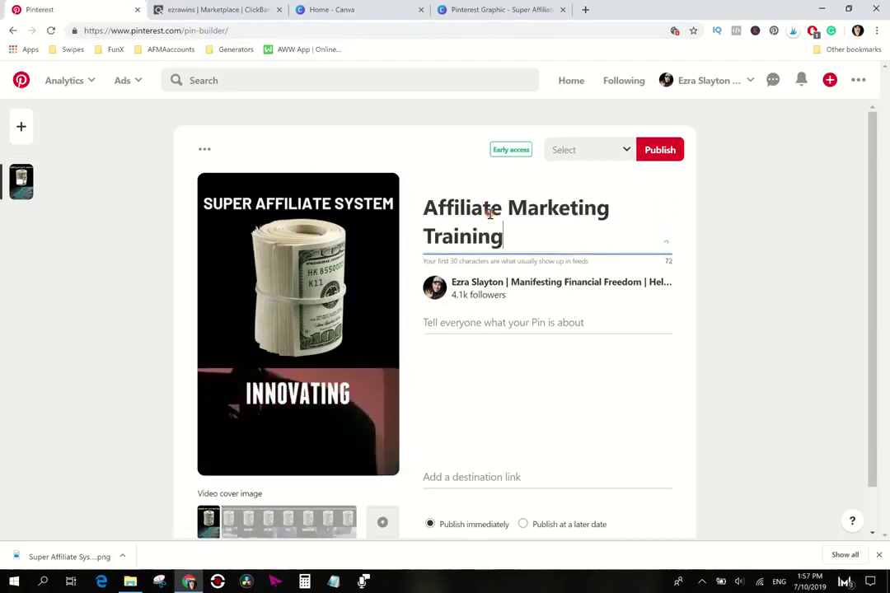
type(" Fr")
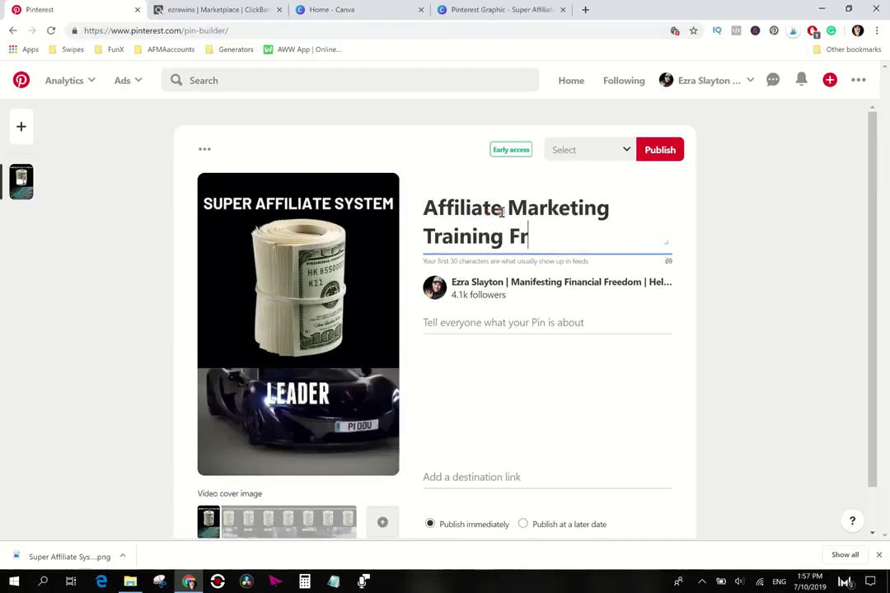
type("ee Value")
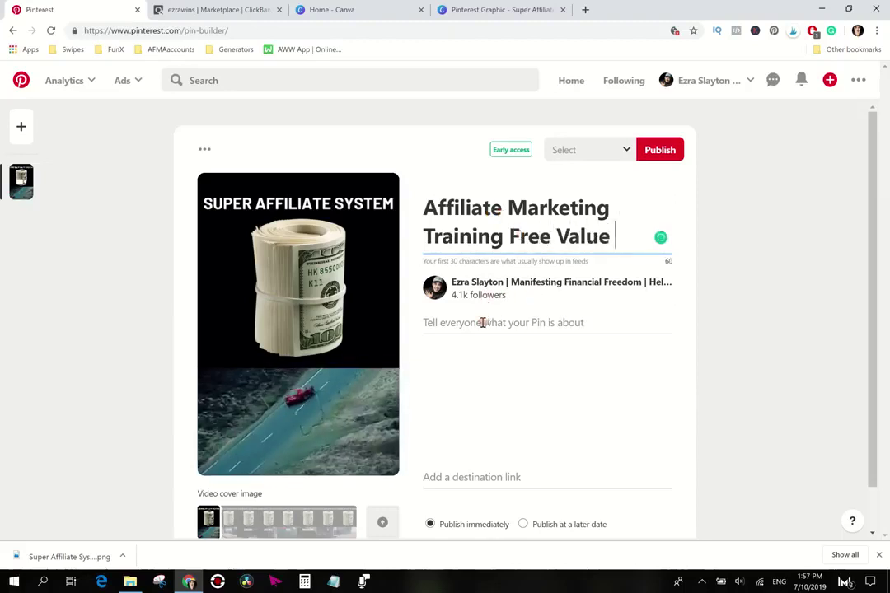
type(" Make Money ")
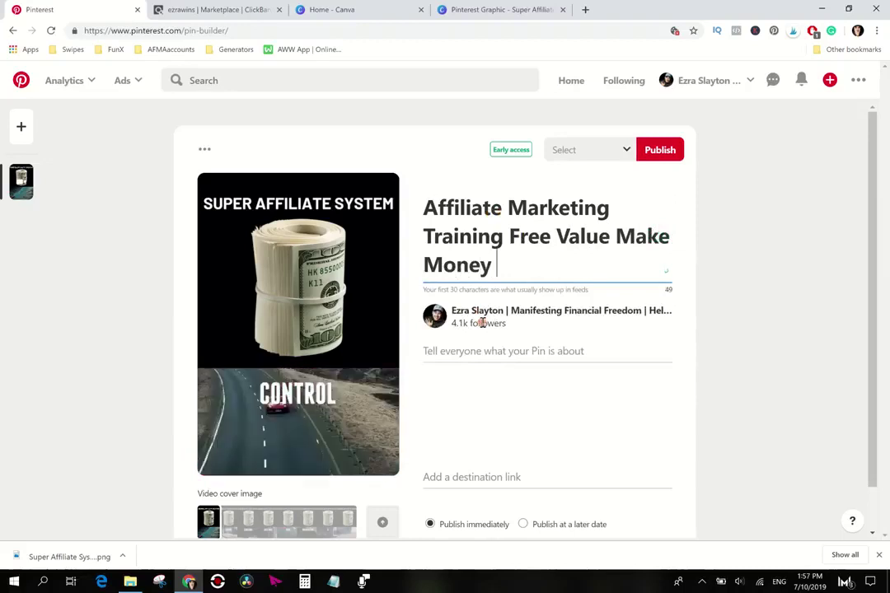
type("From Home")
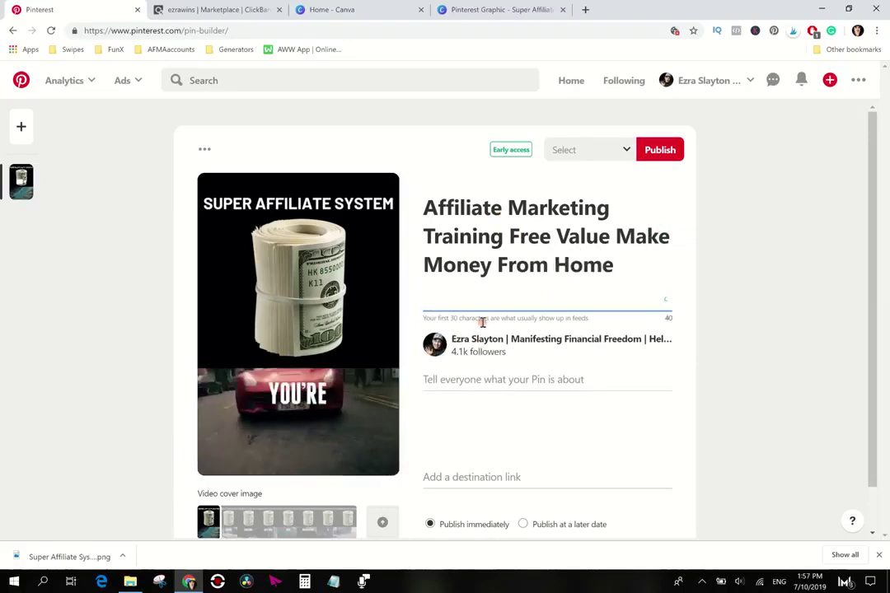
type("!")
left_click(498, 377)
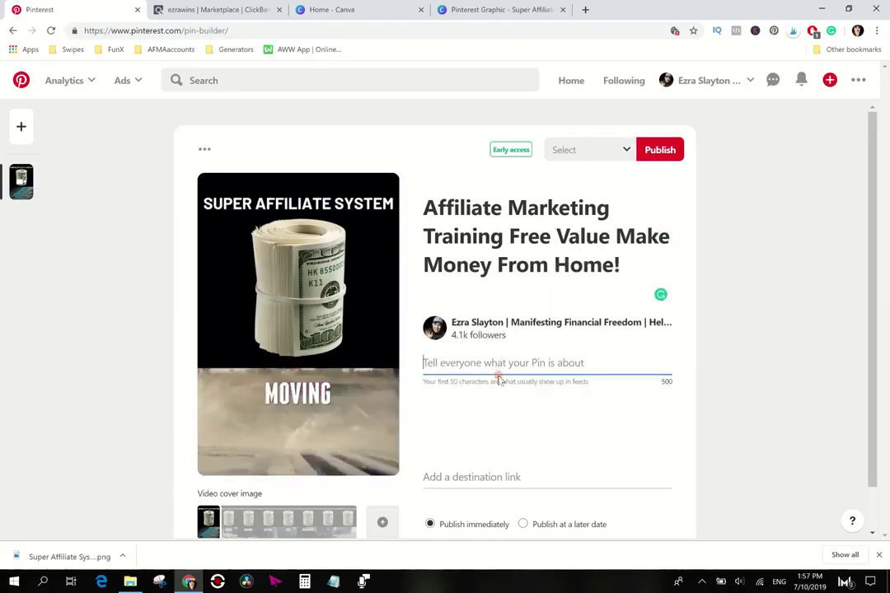
type("L")
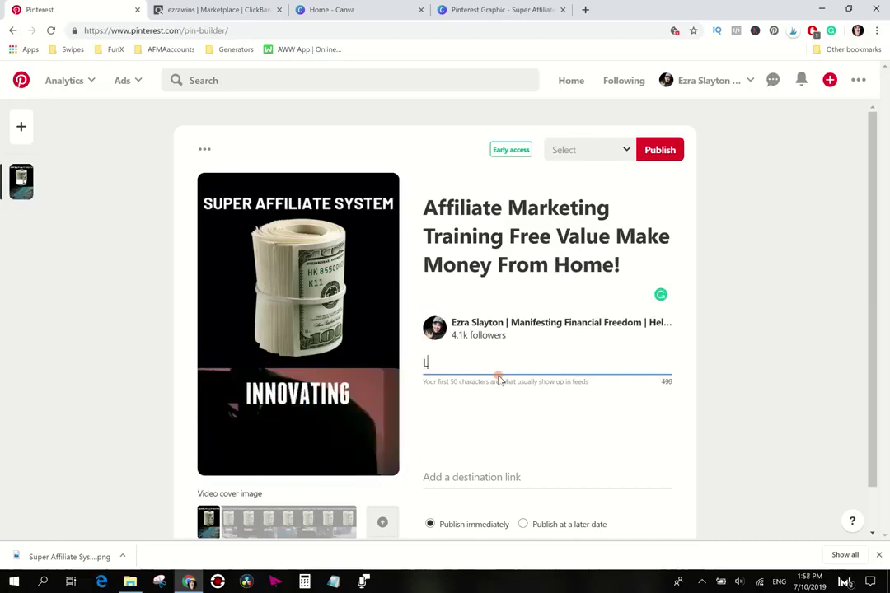
type("a")
key("BackSpace")
key("BackSpace")
type("Si")
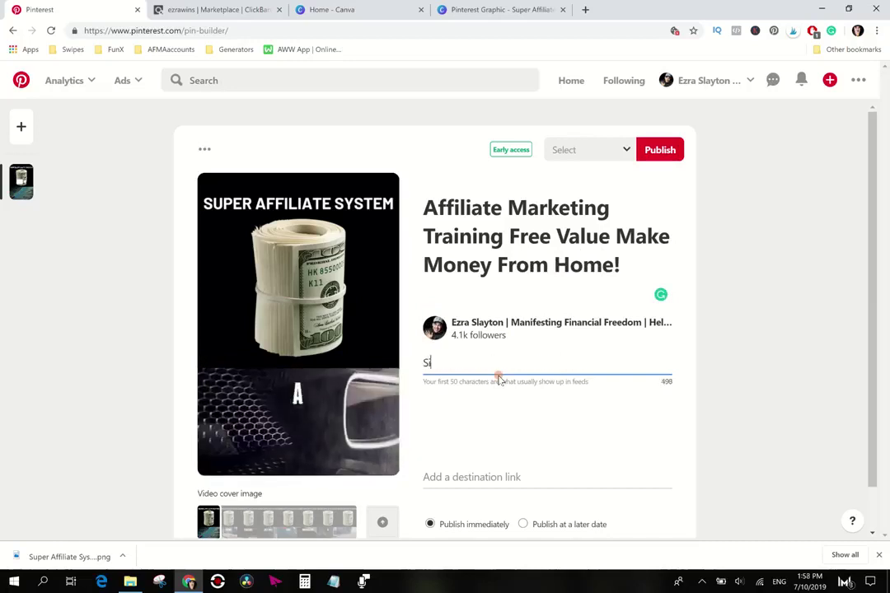
type("gn Up and L")
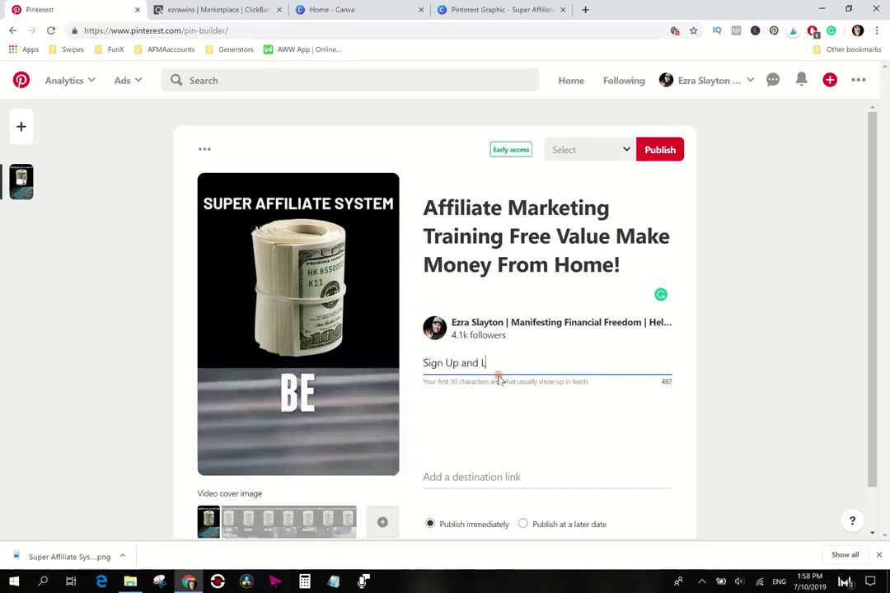
type("earn How To Generate a Passive Income")
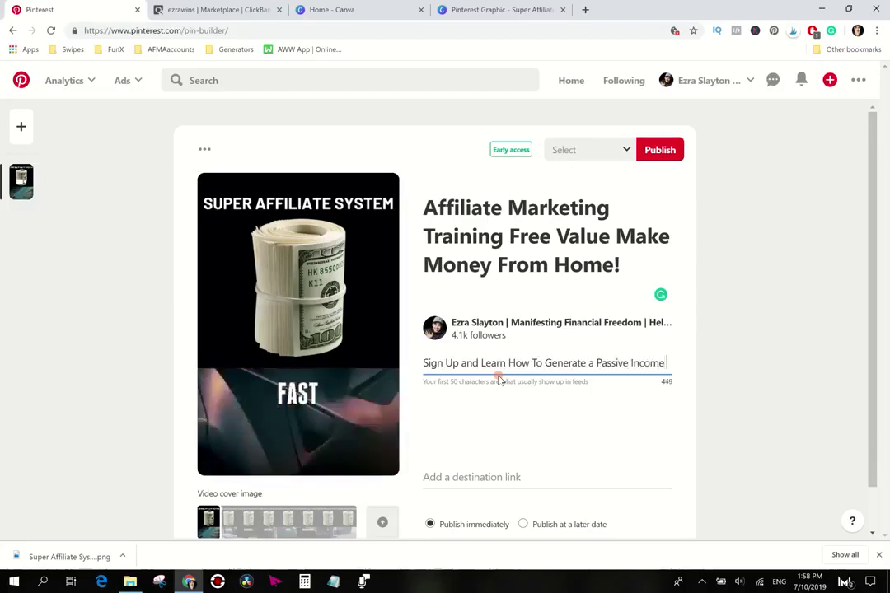
type("using Affil")
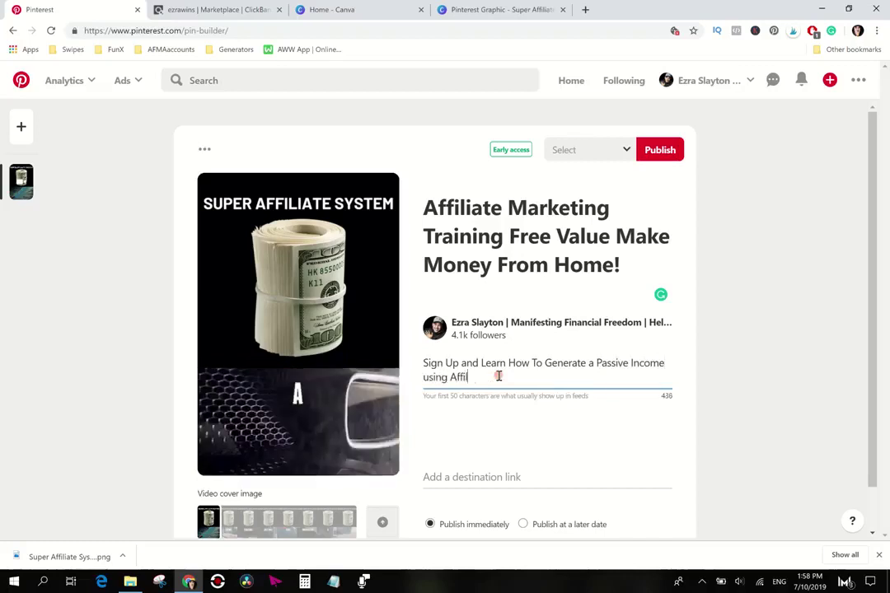
type("keting.")
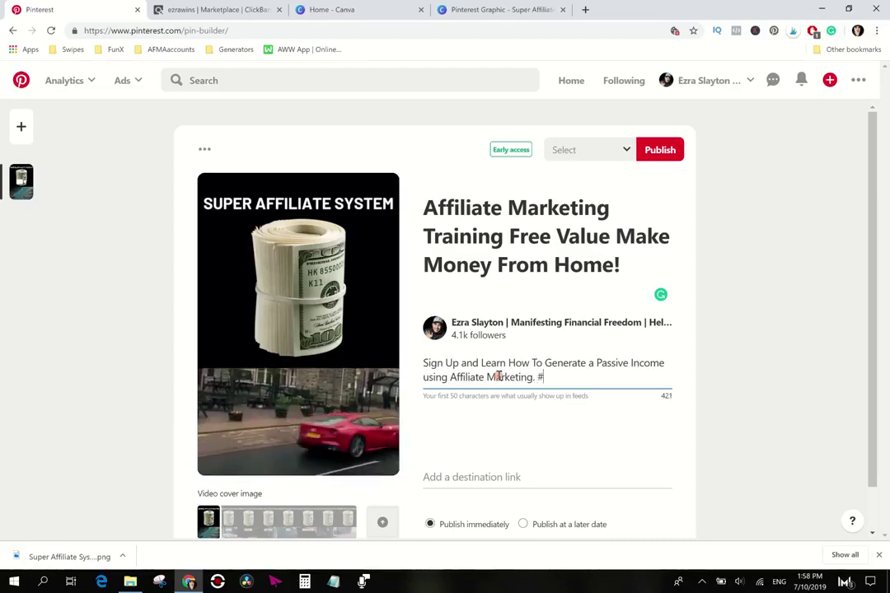
type("#")
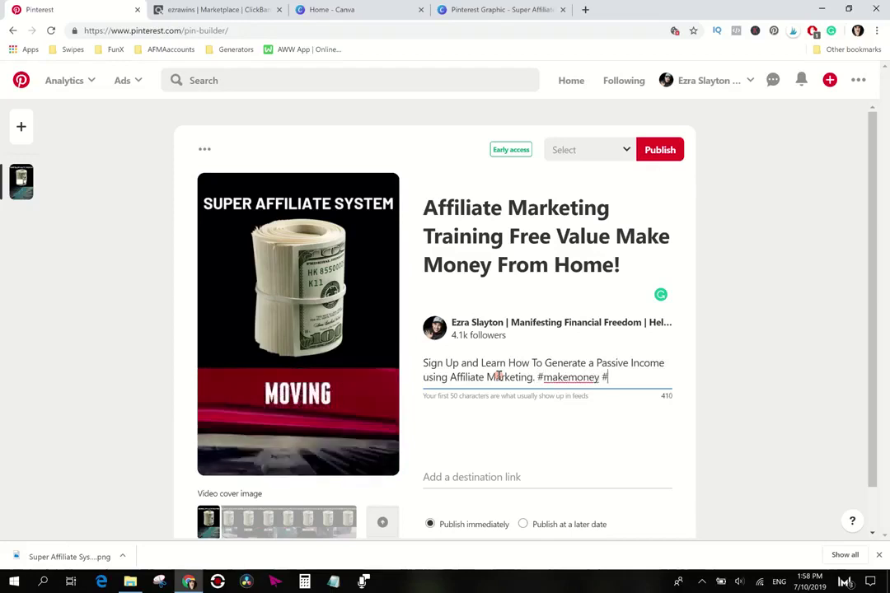
type("flex #bankro")
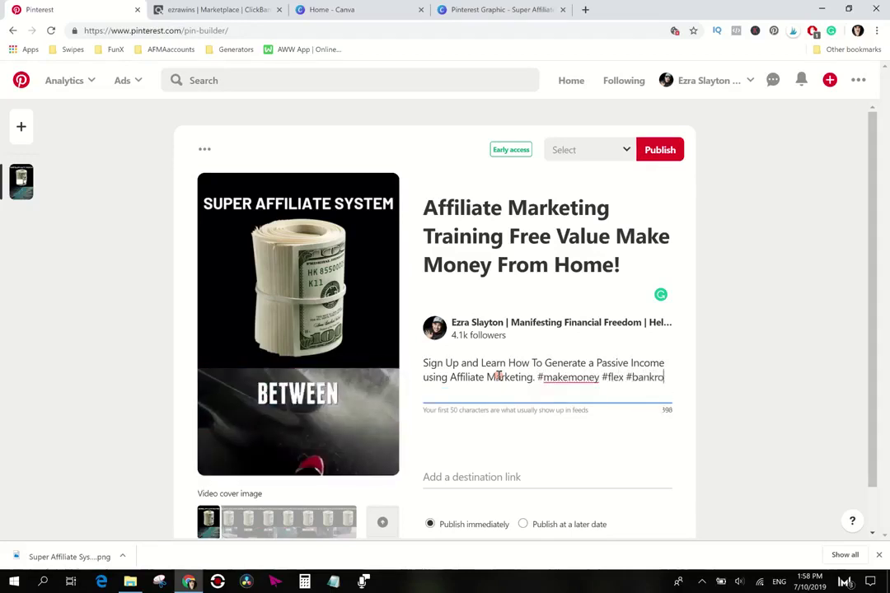
type("ll")
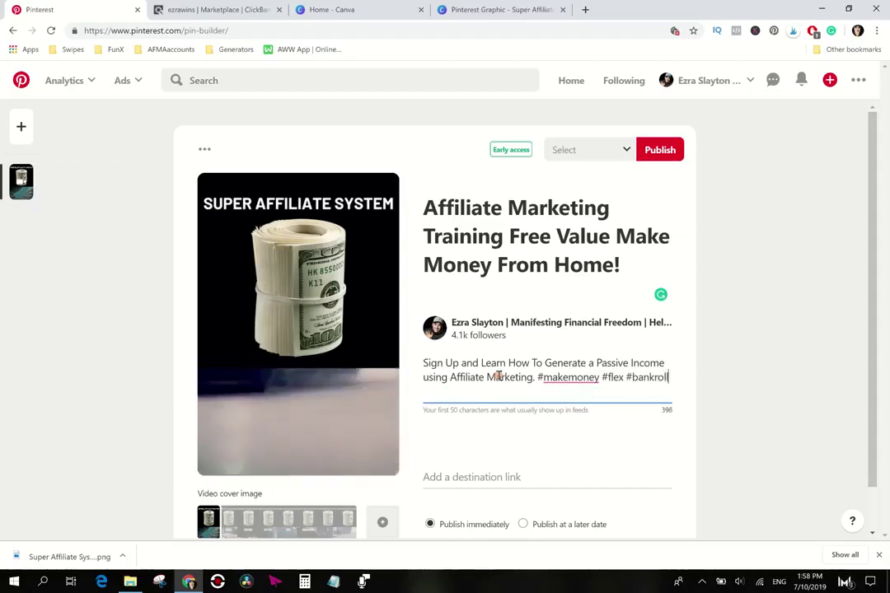
type("s #love #video #ad")
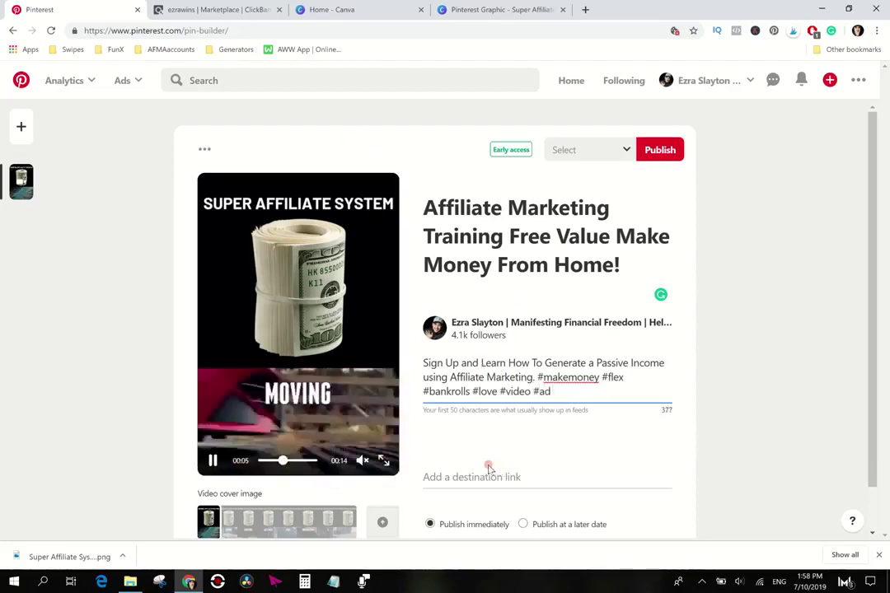
Generate and copy an Article Lander HopLink in ClickBank's HopLink Generator, then close it.
left_click(221, 7)
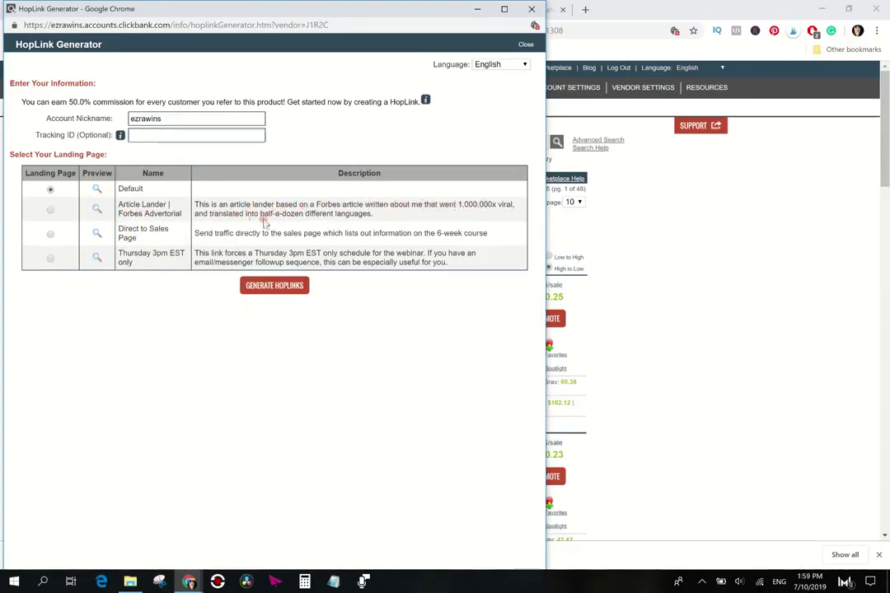
left_click(52, 210)
left_click(265, 284)
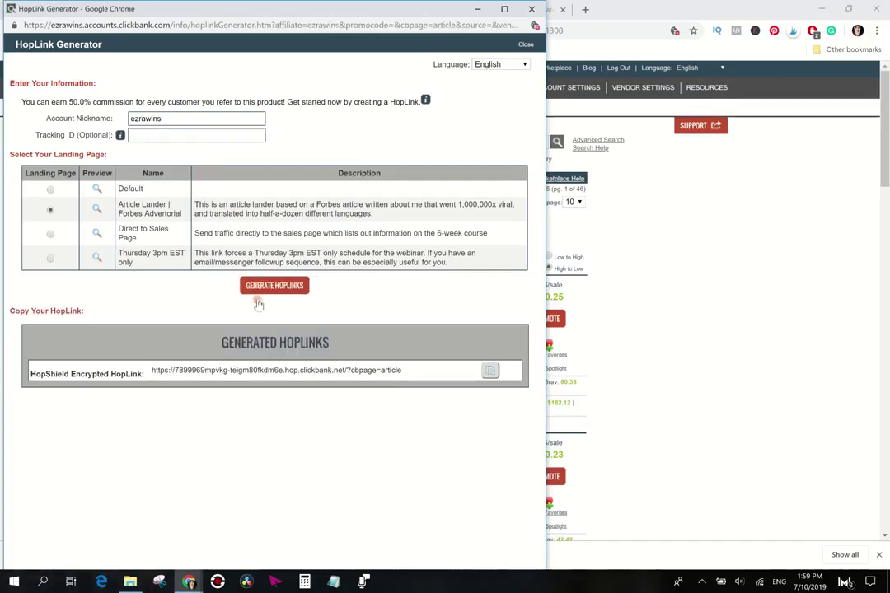
left_click(488, 370)
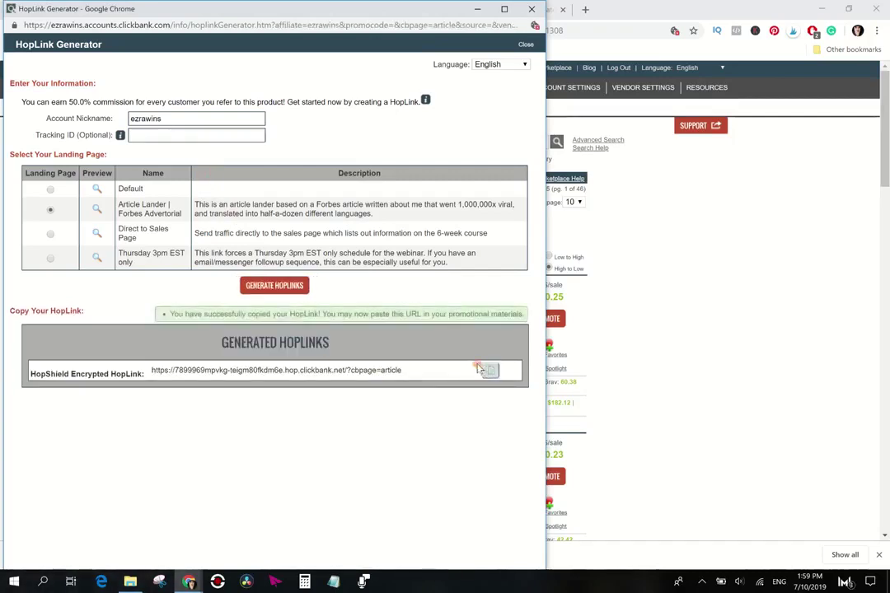
left_click(531, 10)
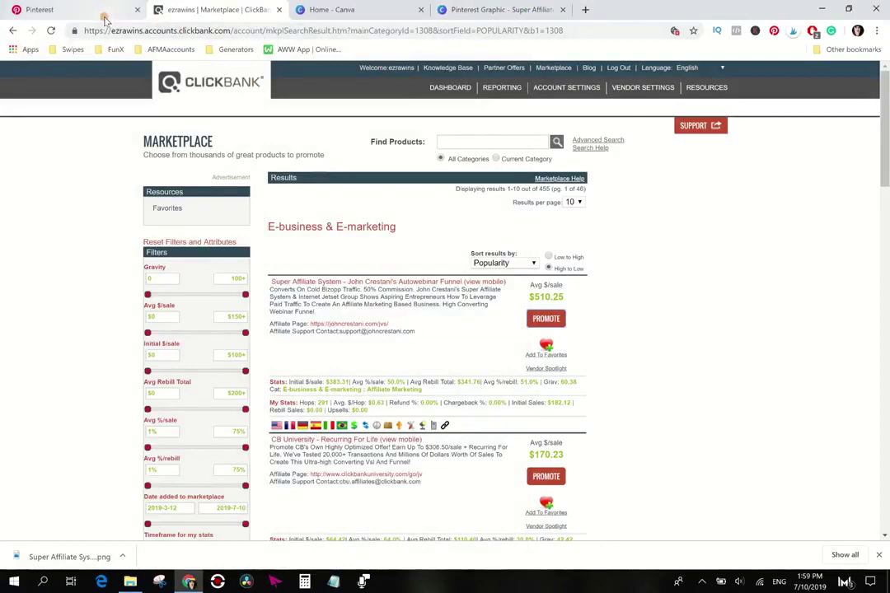
Paste the ClickBank HopLink as plain text into the pin's destination link field.
left_click(105, 16)
left_click(472, 478)
right_click(473, 478)
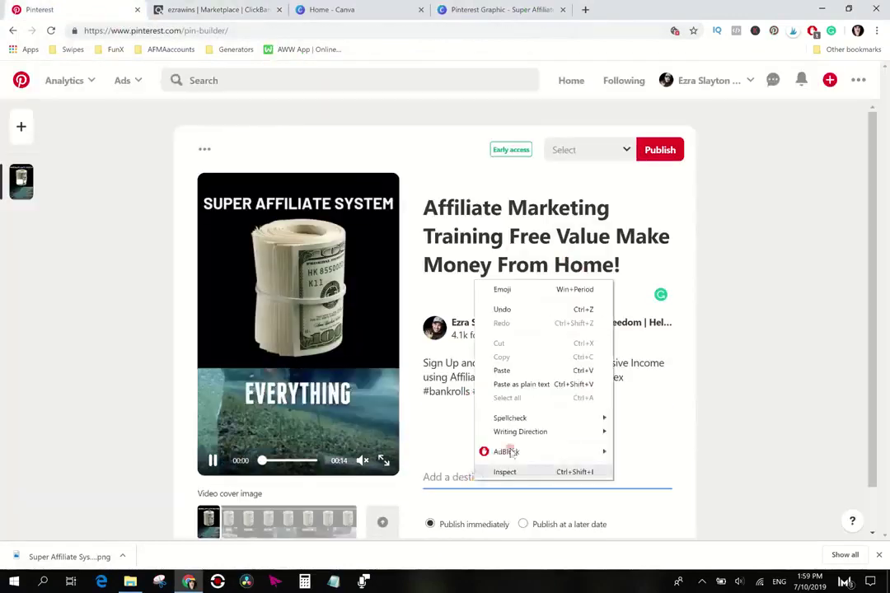
left_click(515, 384)
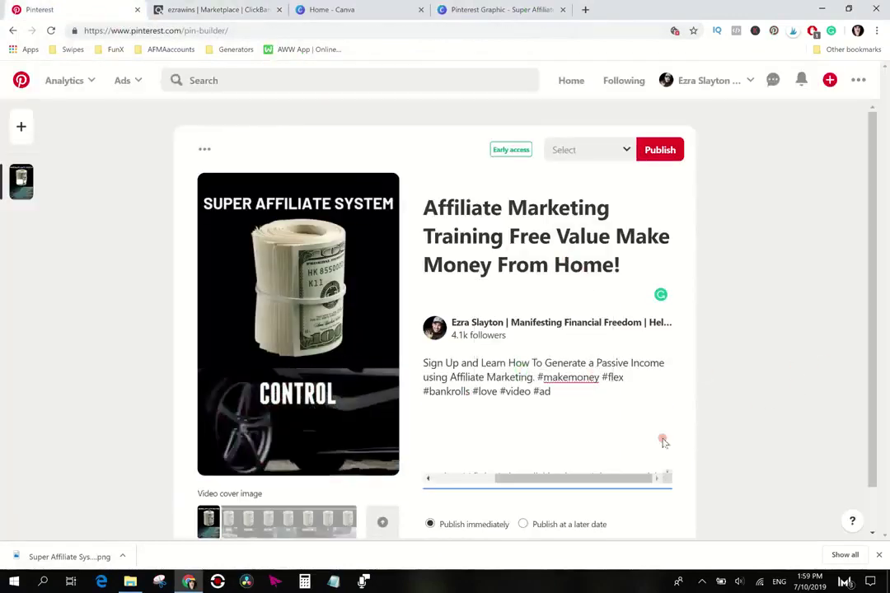
scroll(650, 446, "down", 1)
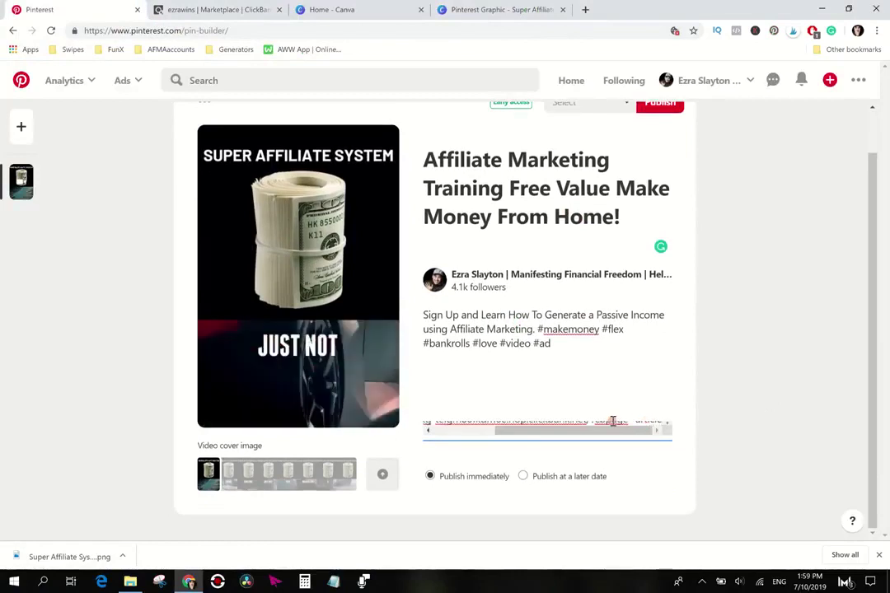
scroll(612, 420, "up", 1)
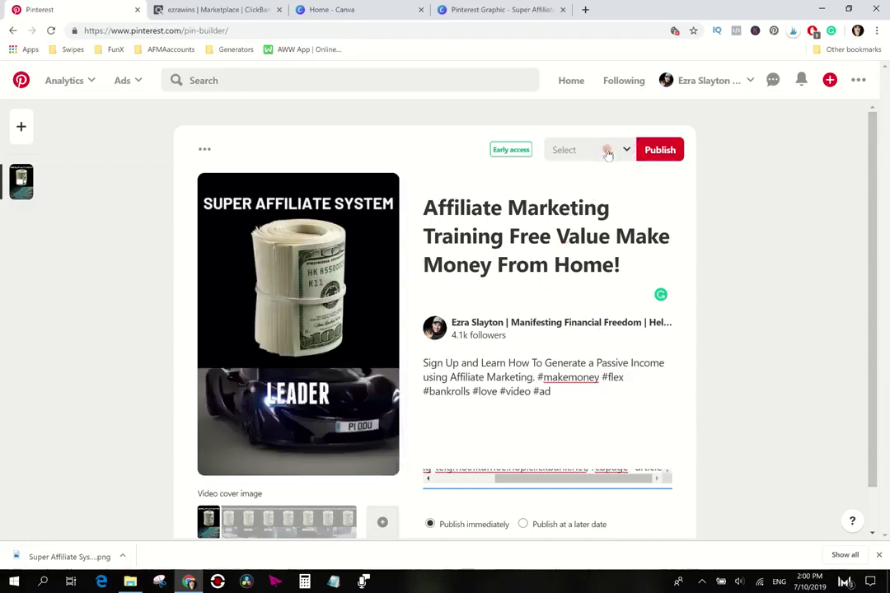
Publish the pin to the 'Affiliate Marketing - All About It' board and dismiss the confirmation.
left_click(607, 150)
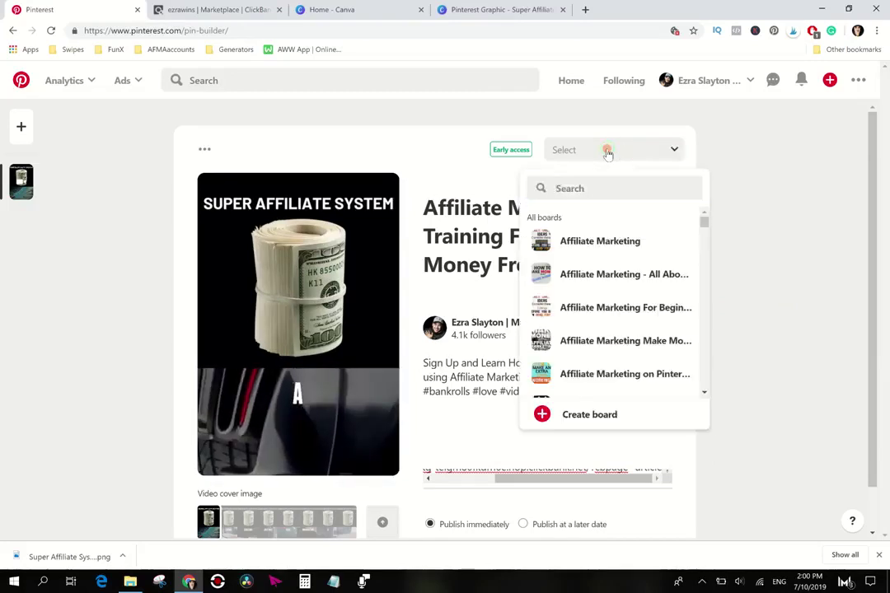
left_click(661, 277)
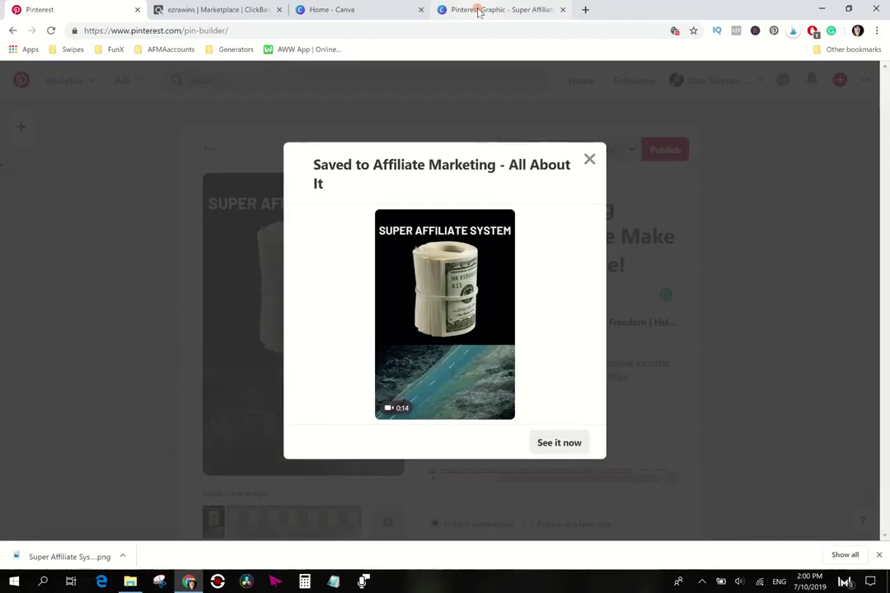
left_click(590, 162)
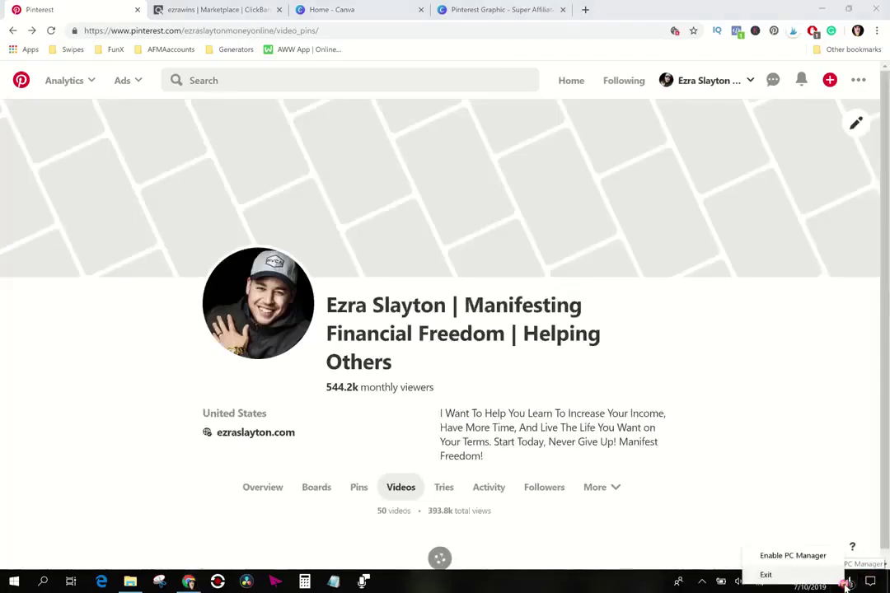
Quit the PC Manager app and open the How to Start Affiliate Marketing for Beginners pin.
left_click(791, 574)
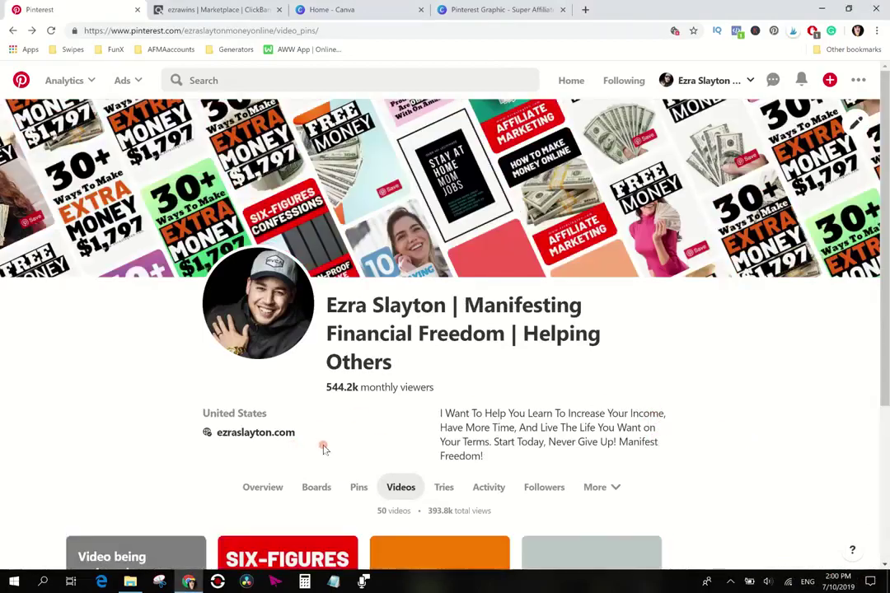
scroll(283, 383, "down", 4)
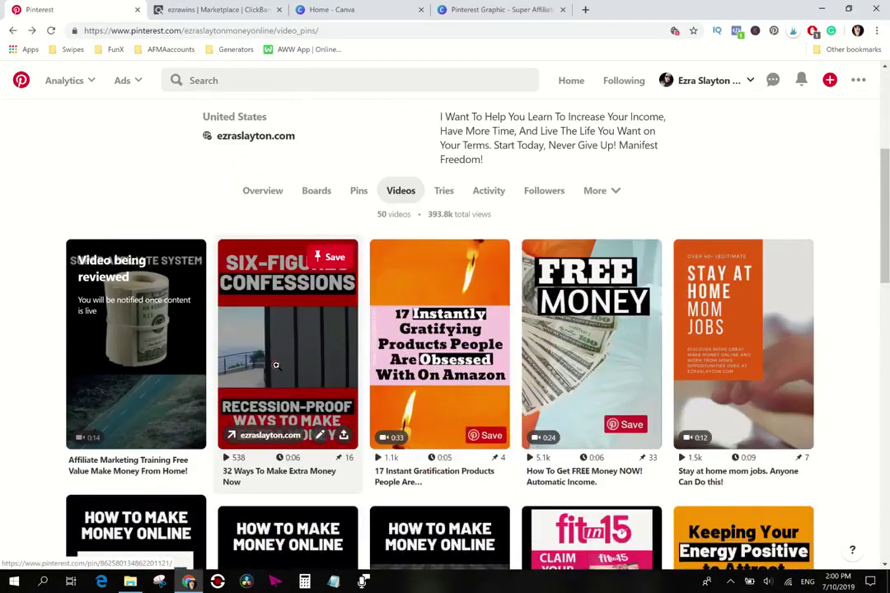
scroll(280, 362, "down", 3)
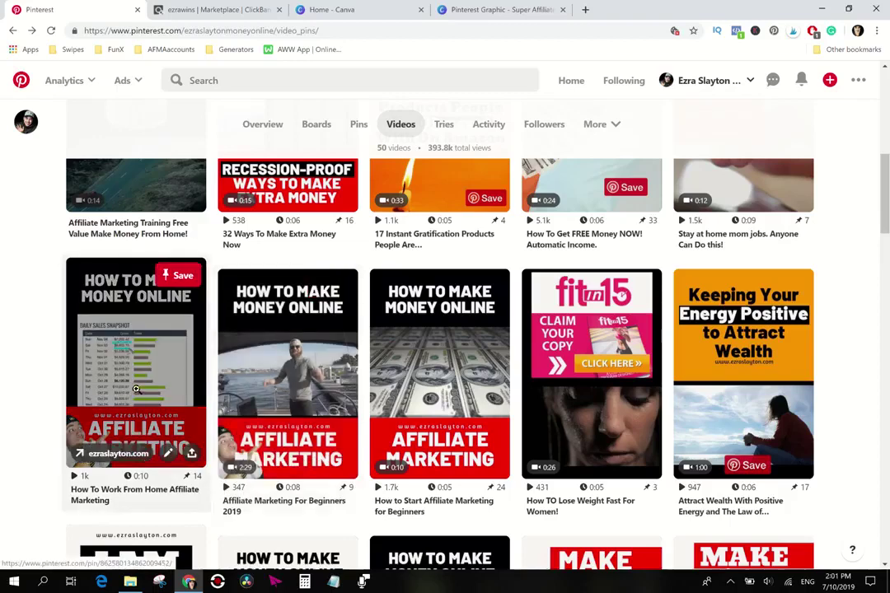
left_click(441, 369)
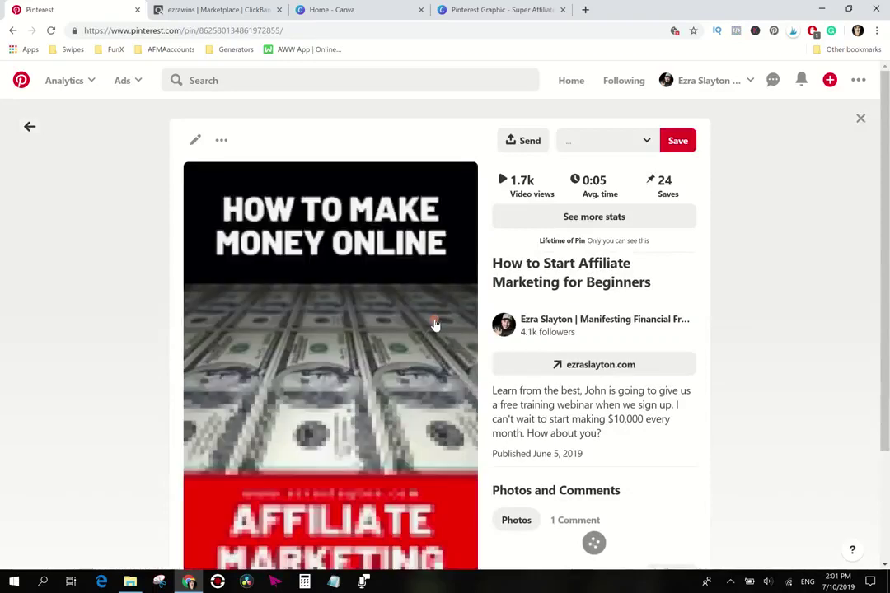
scroll(829, 313, "down", 2)
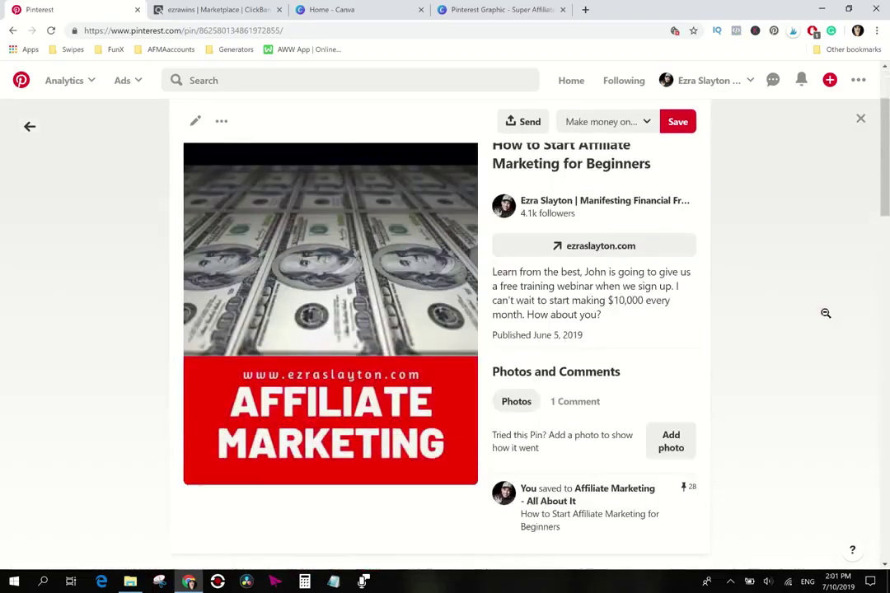
scroll(375, 388, "up", 2)
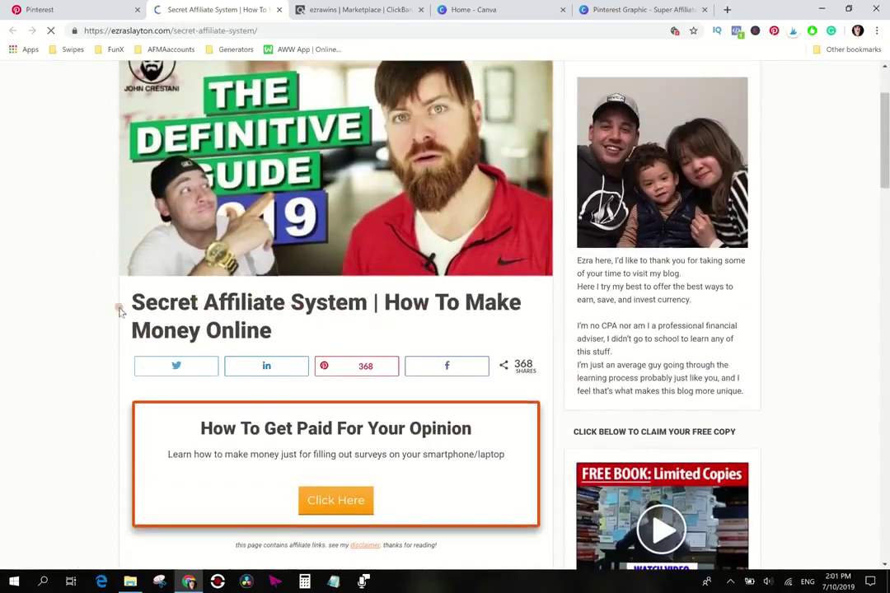
Skim the Secret Affiliate System article and close the Blog Specialist free-course popup.
scroll(76, 294, "down", 9)
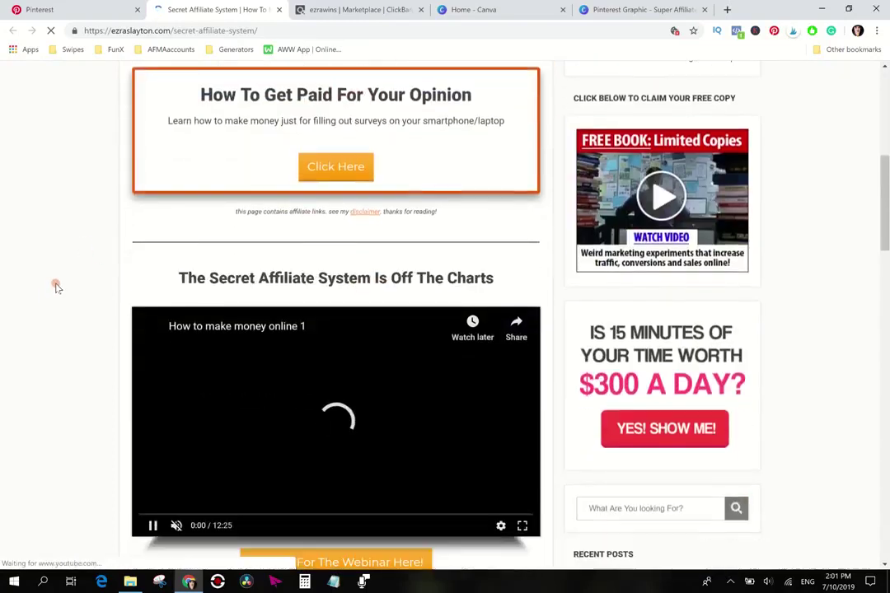
scroll(387, 183, "up", 10)
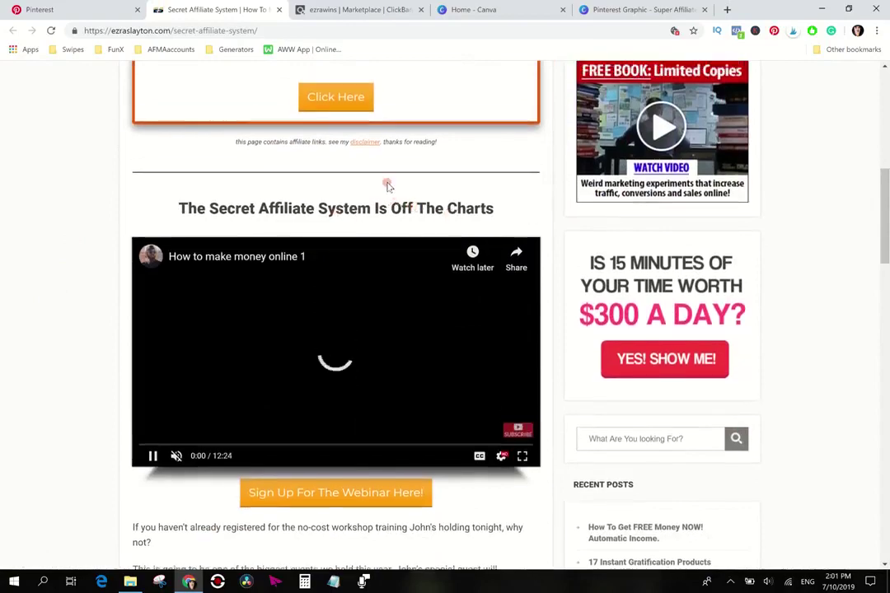
scroll(233, 188, "down", 3)
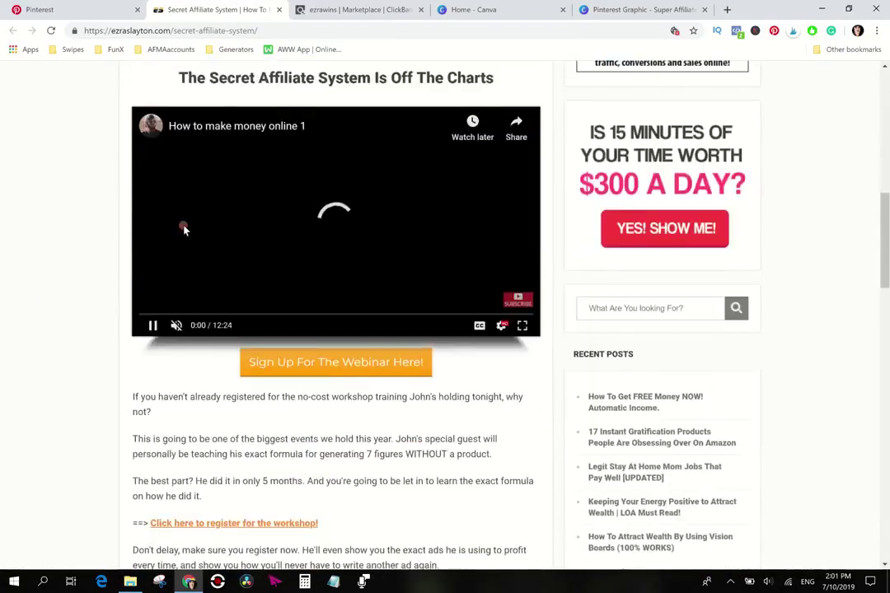
scroll(47, 235, "up", 1)
scroll(46, 220, "up", 1)
scroll(46, 219, "down", 2)
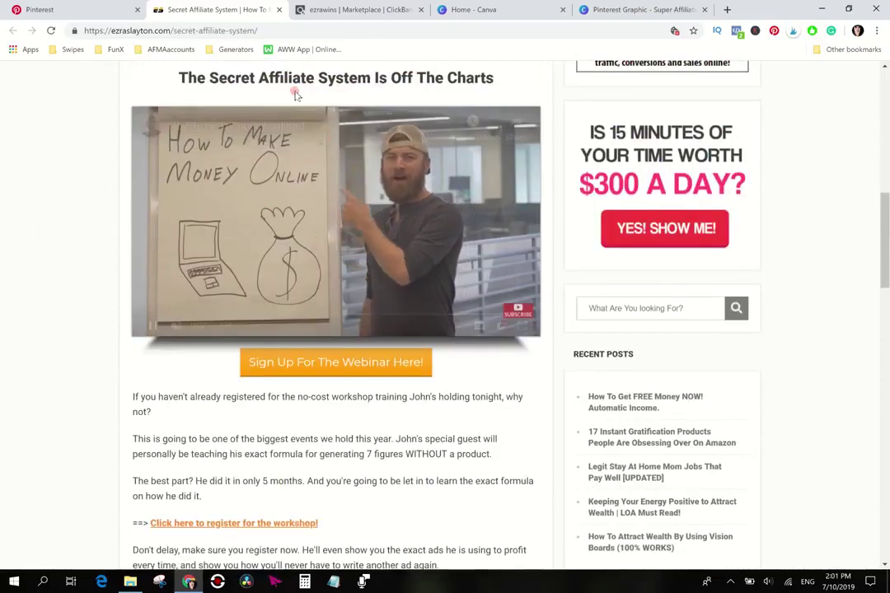
scroll(120, 263, "down", 1)
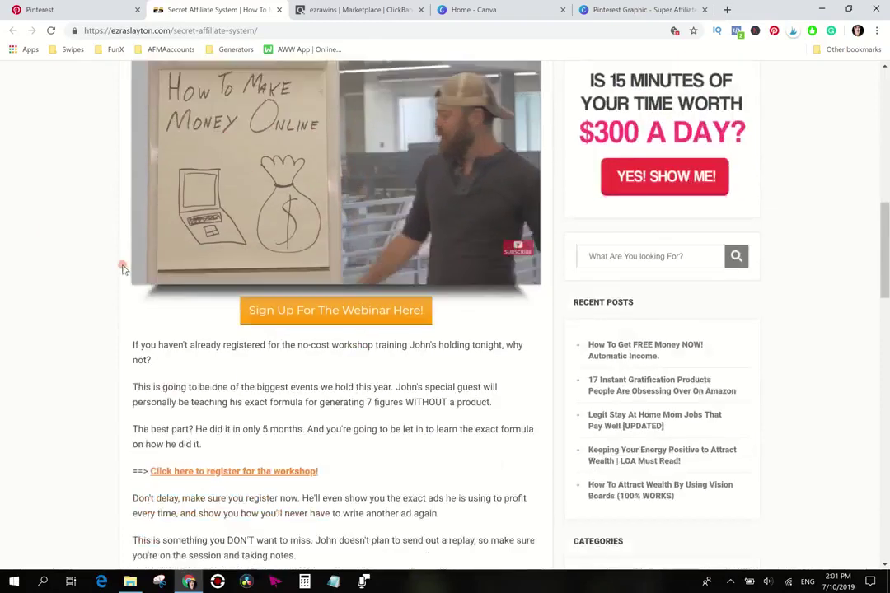
scroll(120, 258, "up", 1)
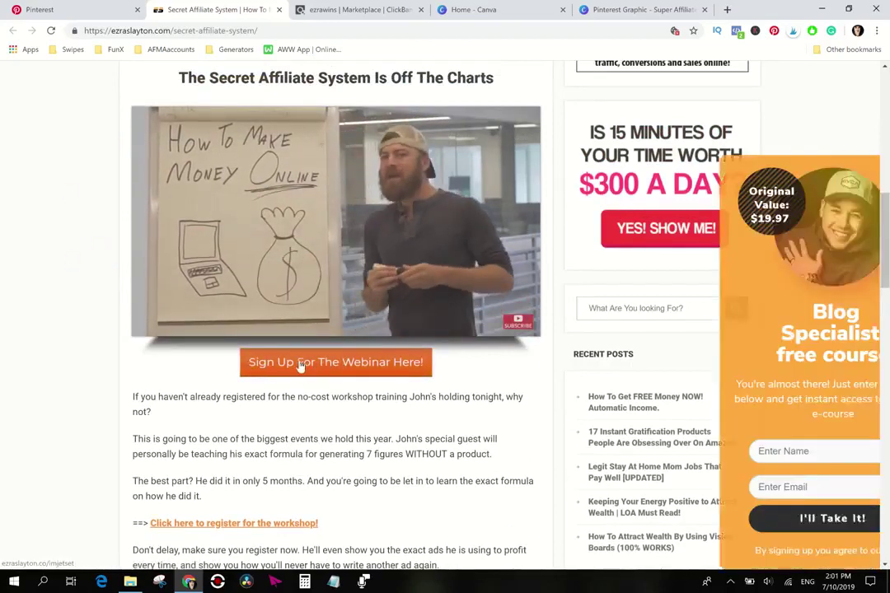
scroll(135, 355, "down", 5)
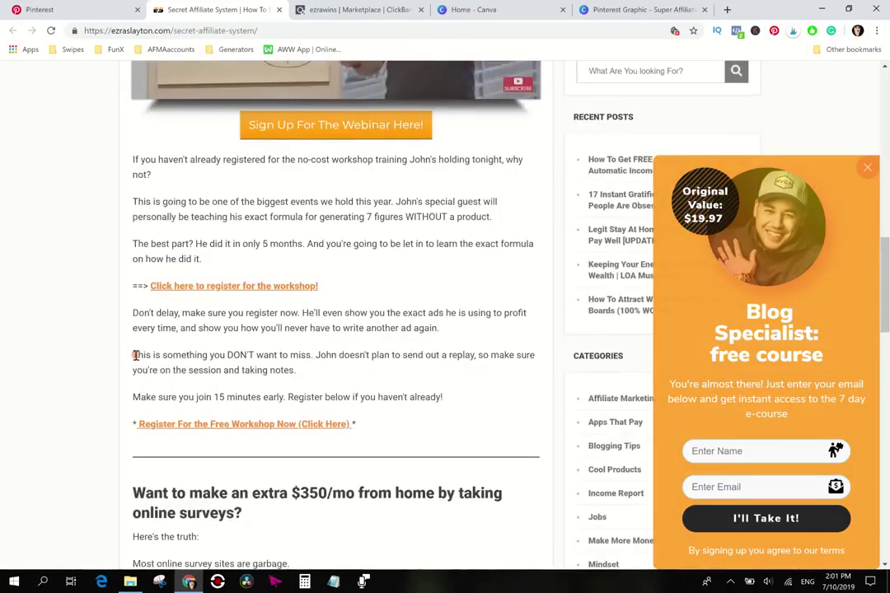
scroll(135, 355, "up", 2)
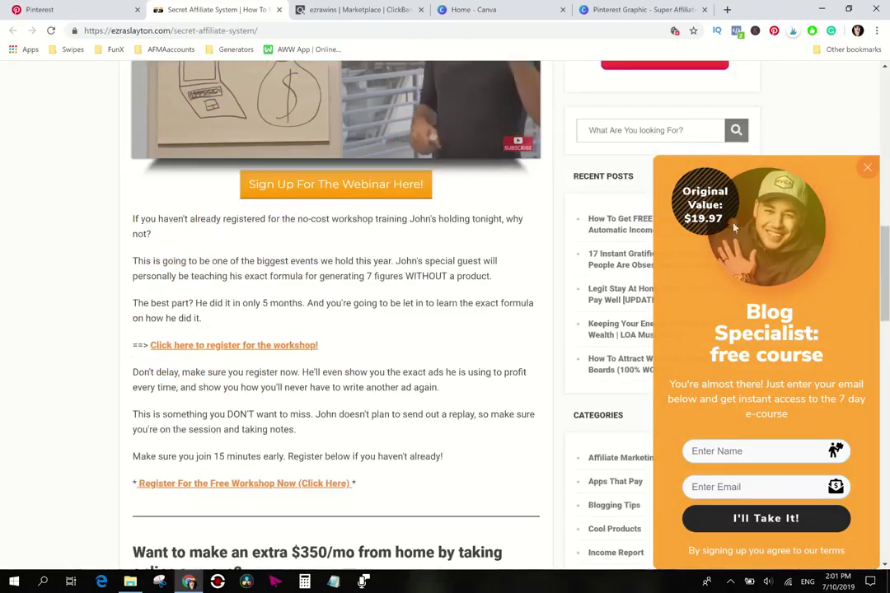
left_click(865, 172)
Check the ClickBank marketplace tab, then return to the top of the article.
scroll(82, 337, "down", 2)
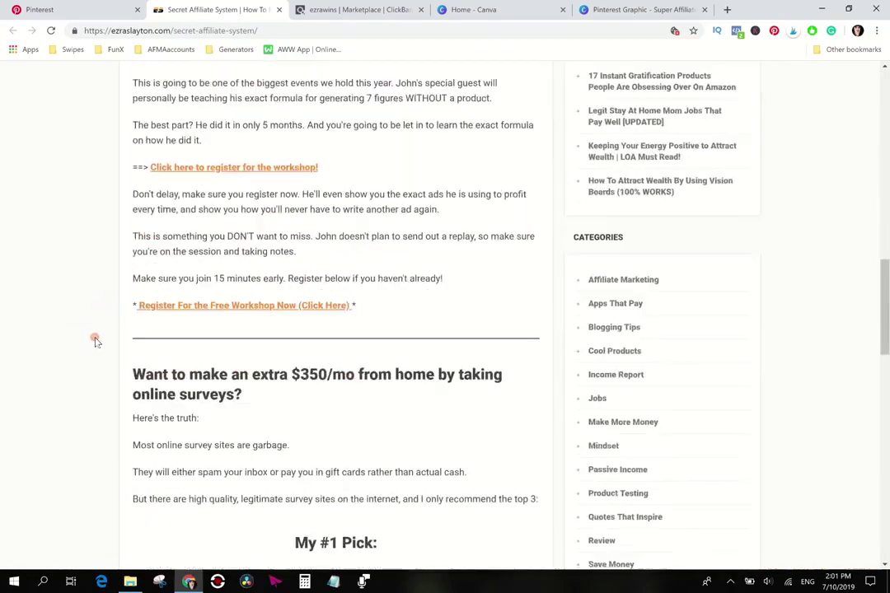
scroll(95, 340, "up", 1)
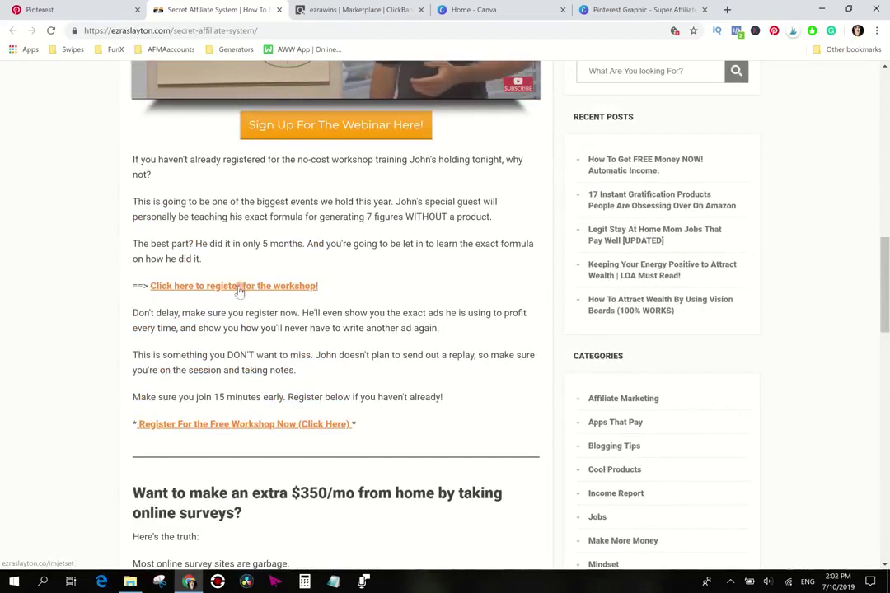
left_click(354, 9)
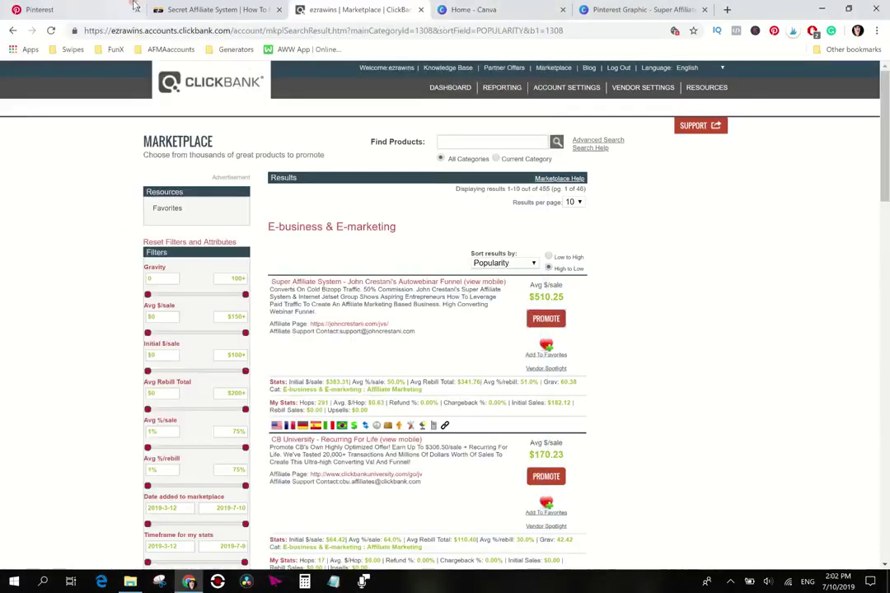
left_click(161, 9)
scroll(58, 204, "up", 5)
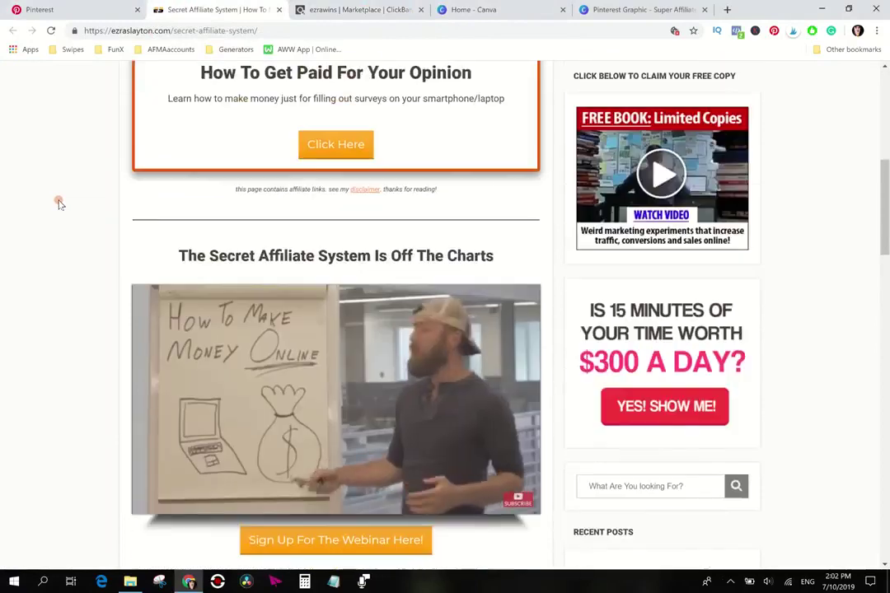
scroll(59, 203, "up", 4)
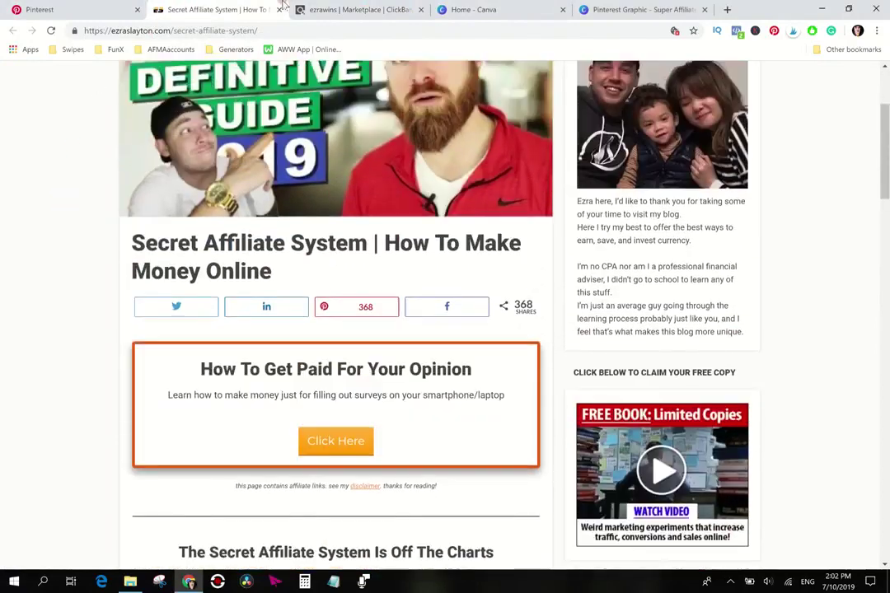
Go to the Pinterest profile's Videos tab and open the FREE MONEY video pin.
left_click(82, 9)
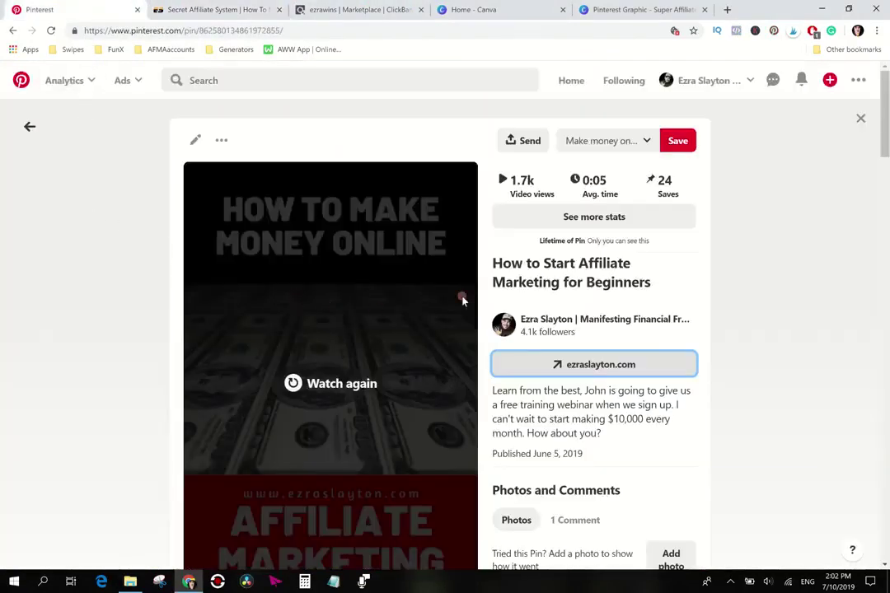
mouse_move(687, 87)
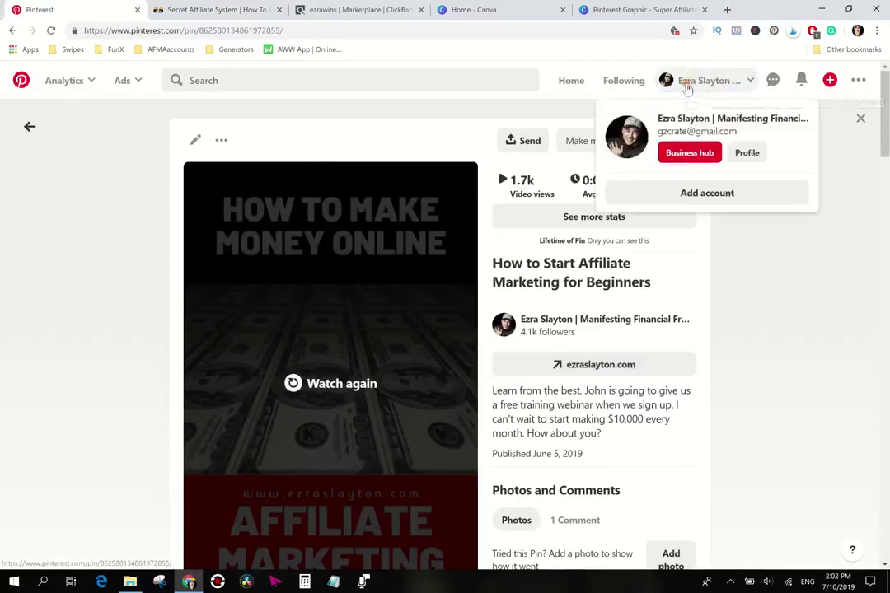
left_click(747, 152)
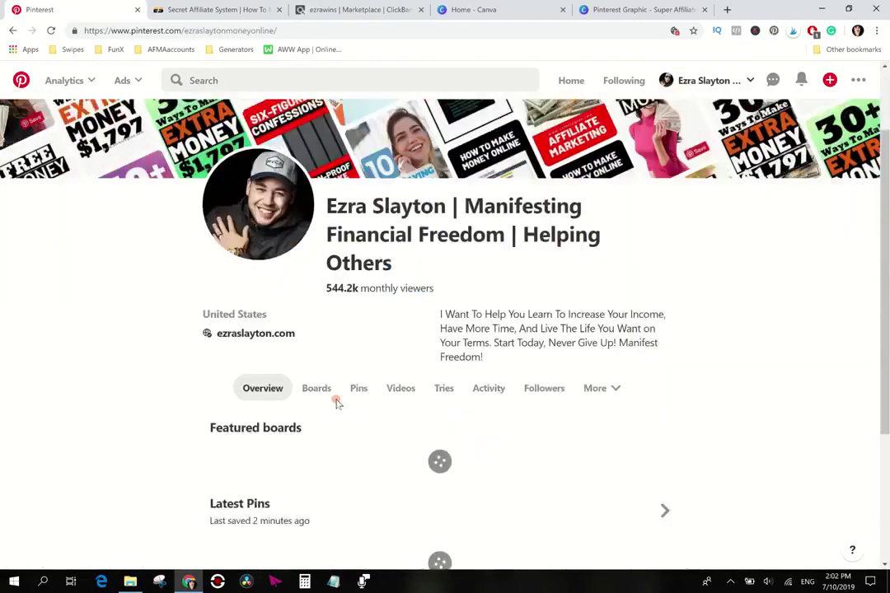
left_click(400, 368)
scroll(93, 314, "down", 4)
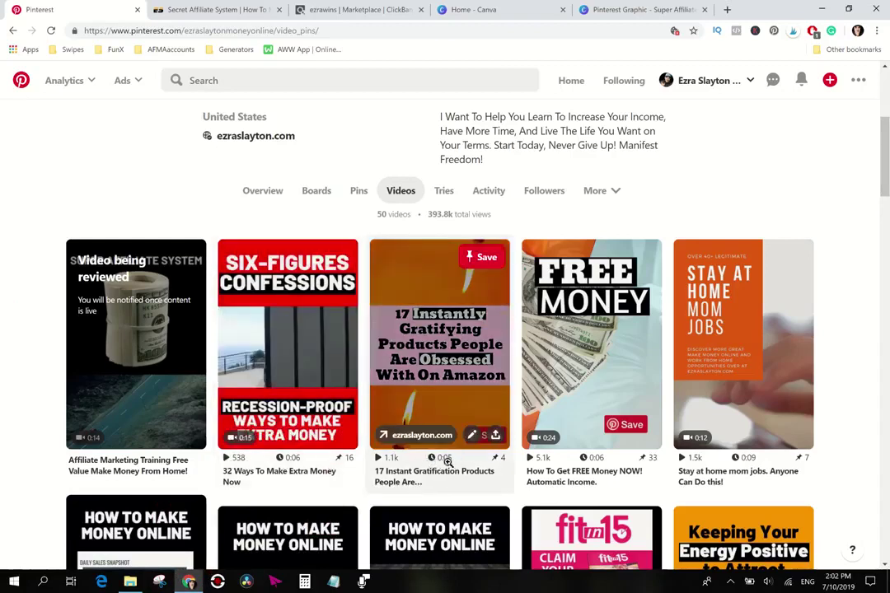
left_click(632, 463)
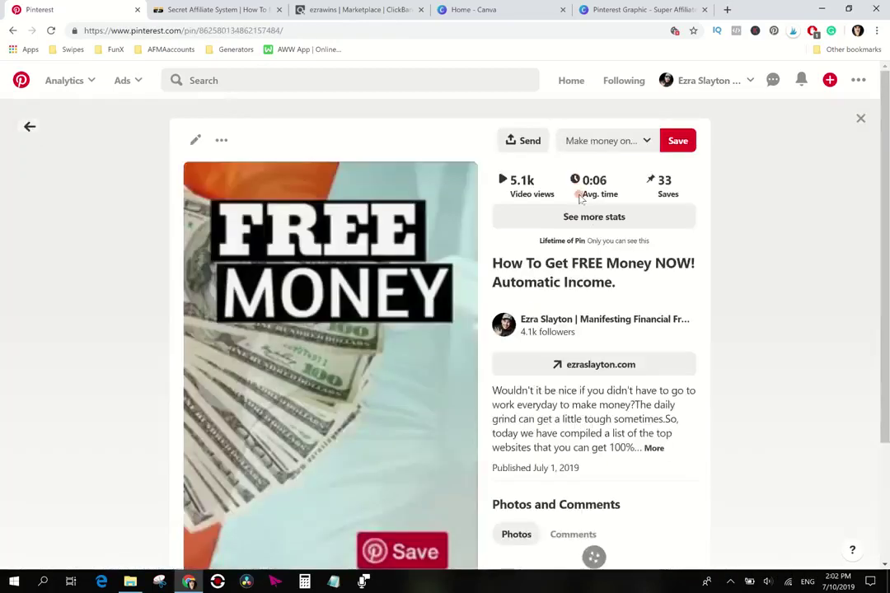
left_click(581, 216)
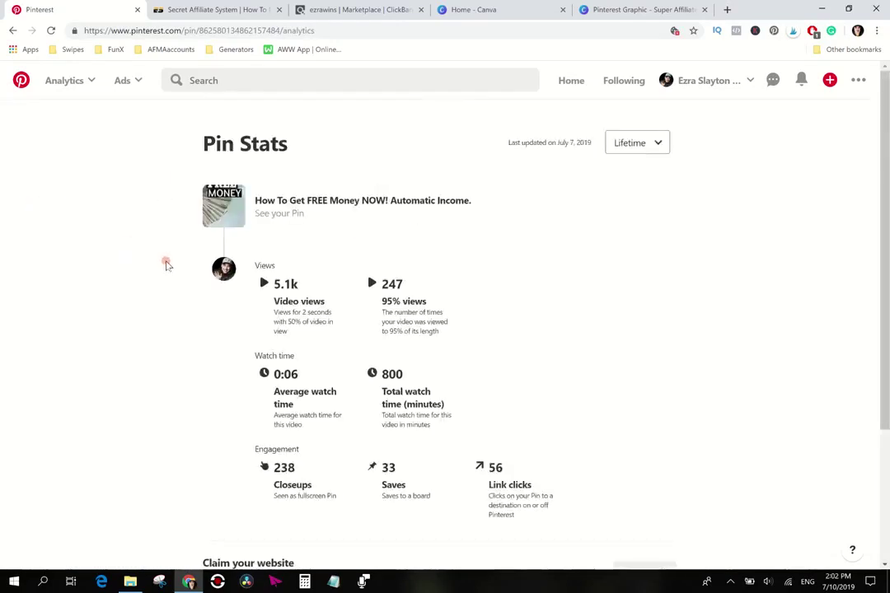
scroll(486, 288, "down", 1)
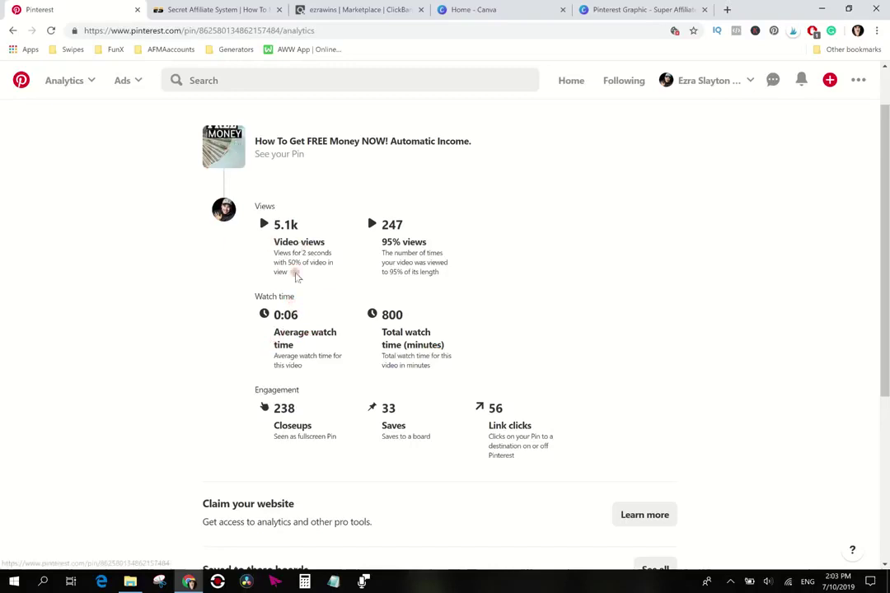
scroll(296, 274, "down", 1)
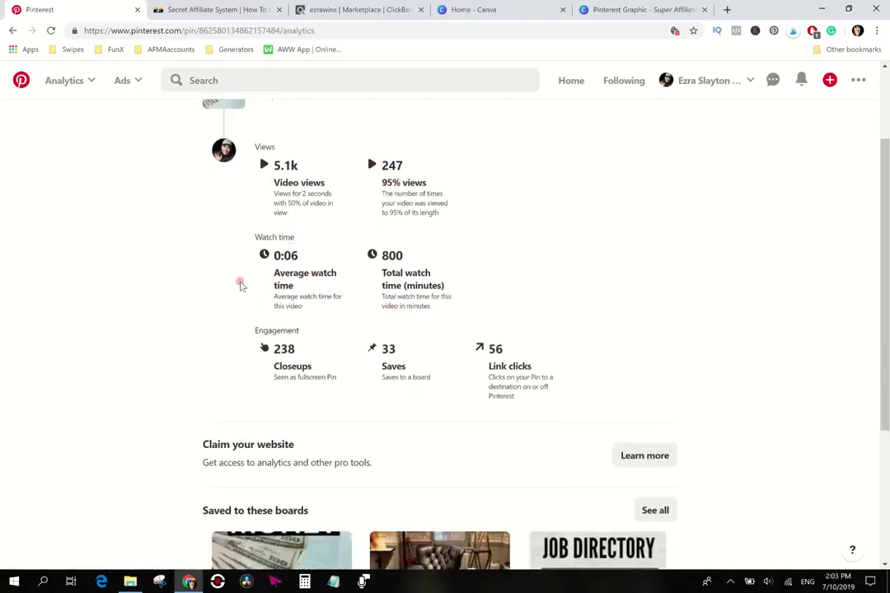
scroll(289, 250, "down", 2)
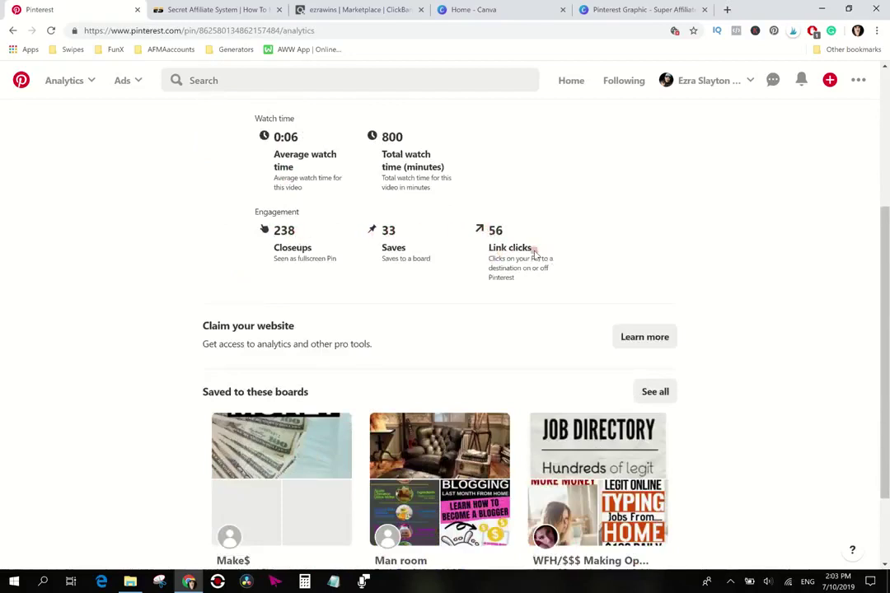
scroll(105, 284, "down", 2)
scroll(106, 280, "up", 5)
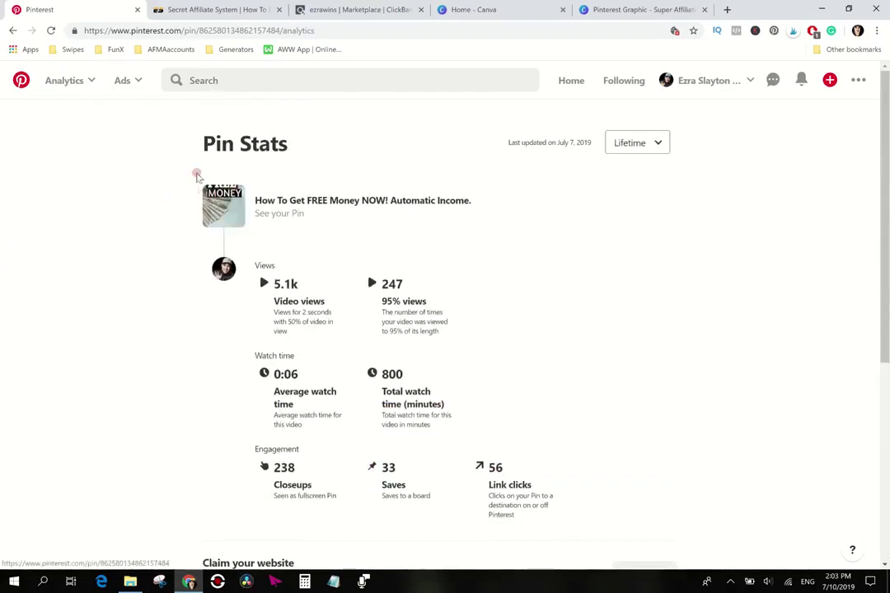
Leave the pin stats and look over the Secret Affiliate System article and ClickBank tabs.
left_click(13, 30)
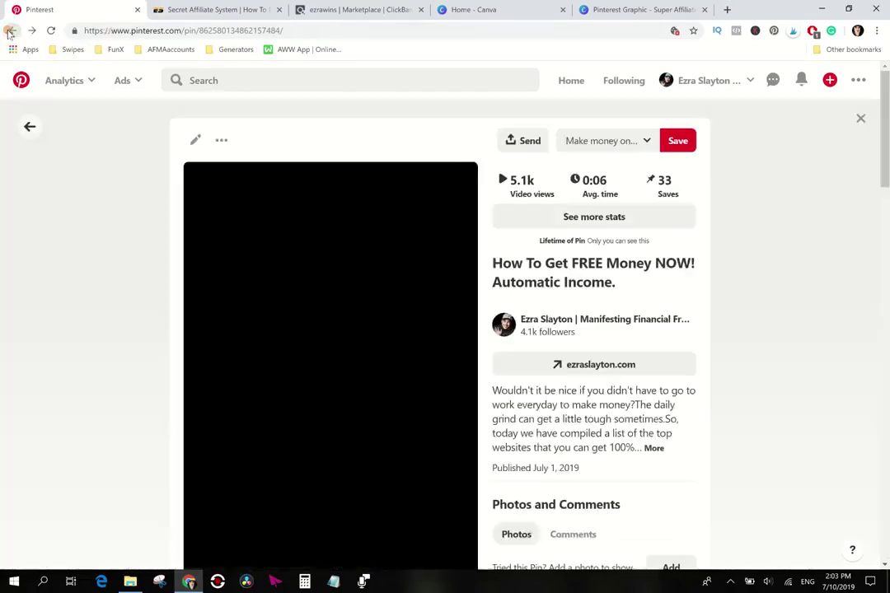
left_click(197, 10)
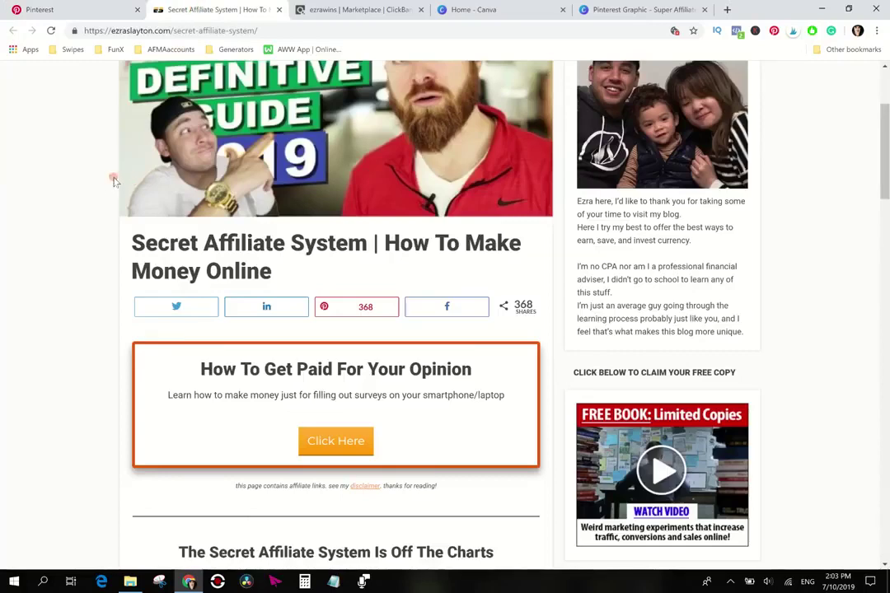
scroll(114, 179, "up", 3)
left_click(334, 15)
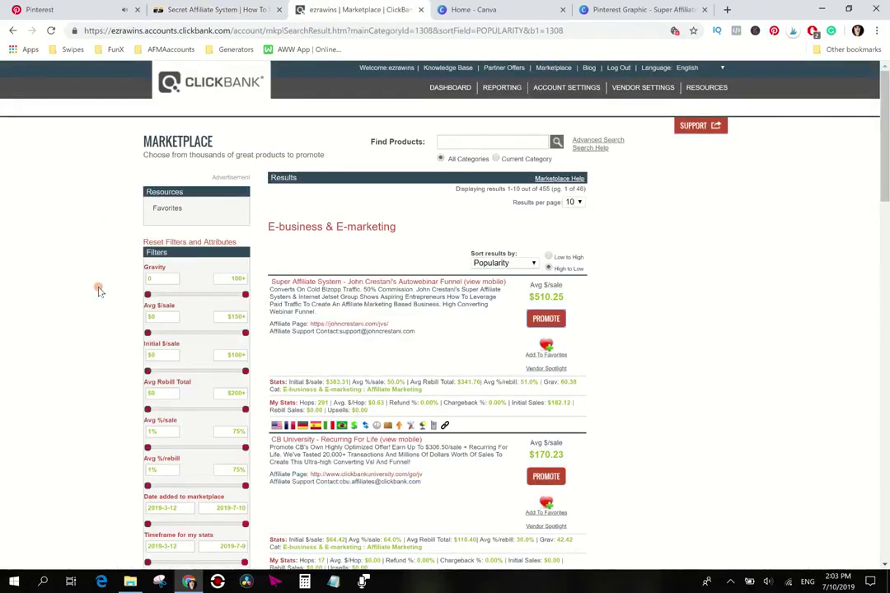
Return from the FREE MONEY pin to the Pinterest profile's Videos grid.
left_click(34, 9)
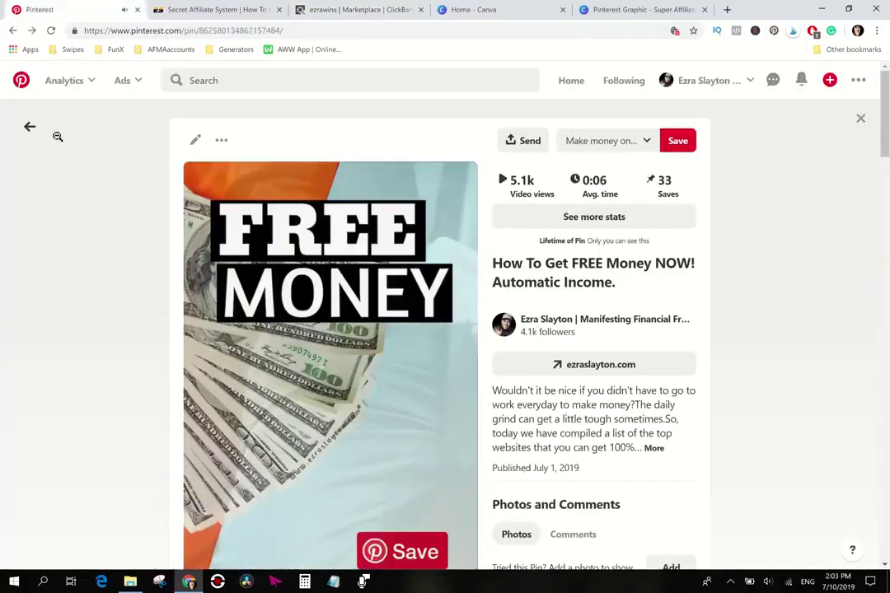
left_click(29, 126)
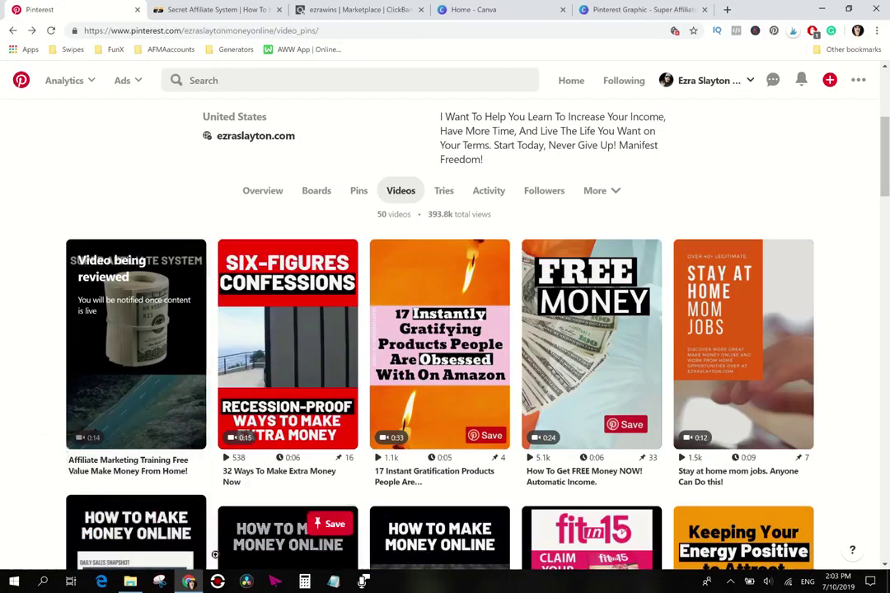
left_click(218, 582)
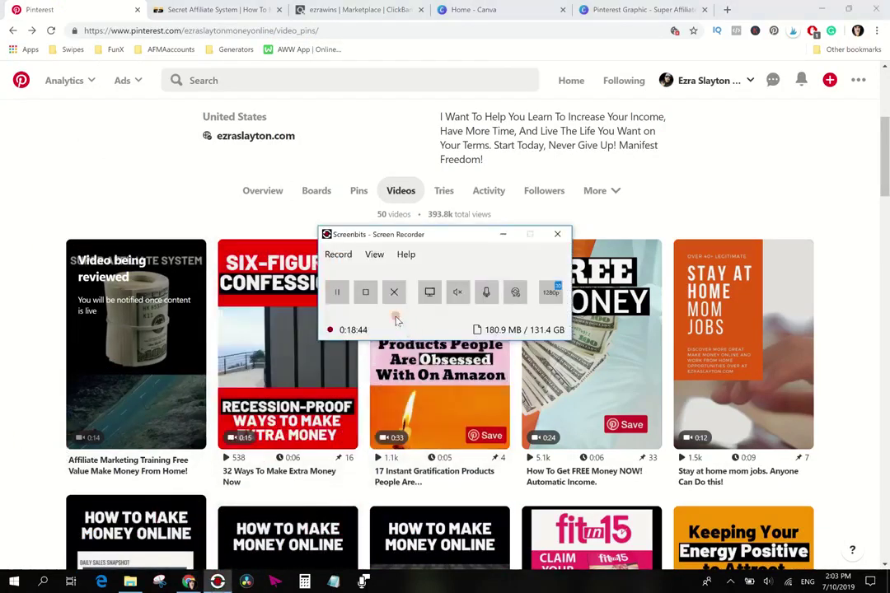